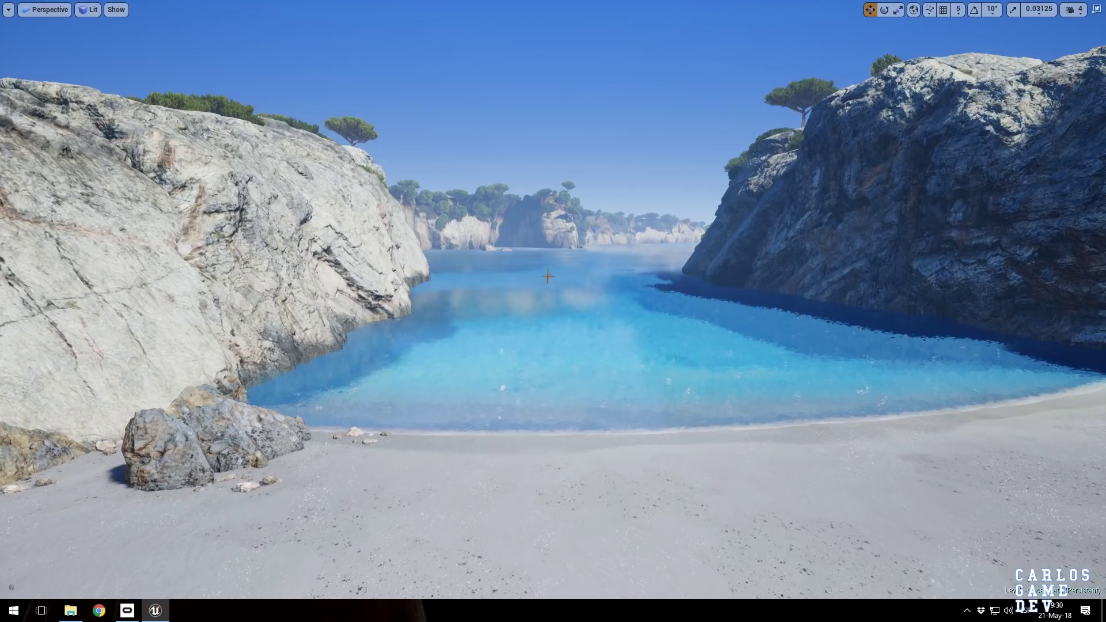
Examine the beach cove from several viewpoints, including the foreground rocks, the water and the cliffs on both sides.
right_drag(467, 278, 482, 259)
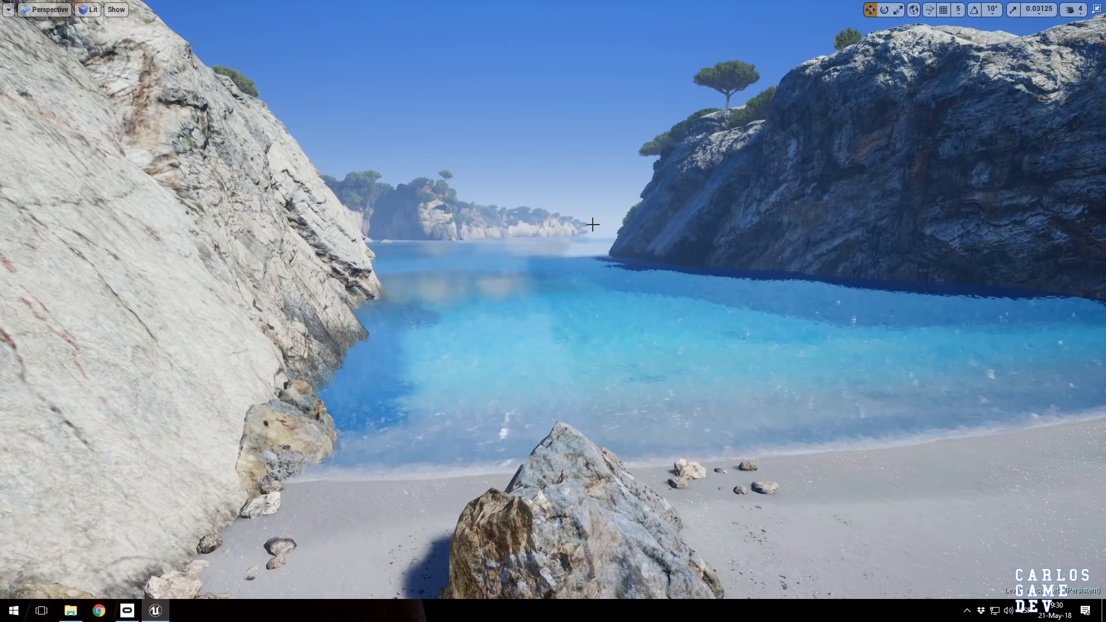
right_drag(737, 226, 852, 226)
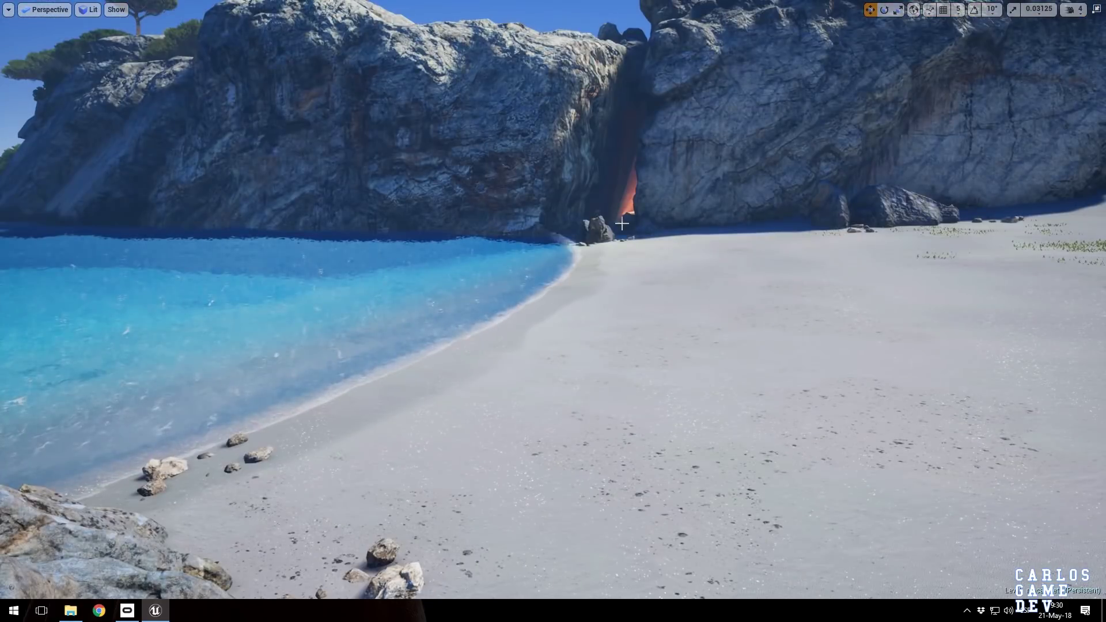
right_drag(621, 224, 495, 224)
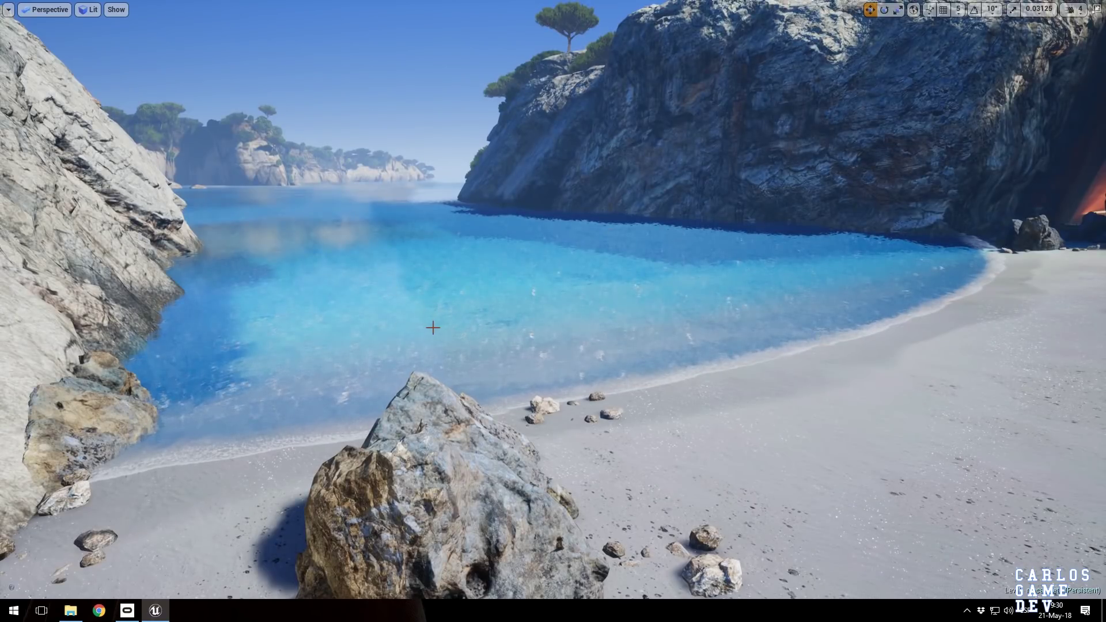
key(d)
right_drag(433, 327, 400, 328)
key(a)
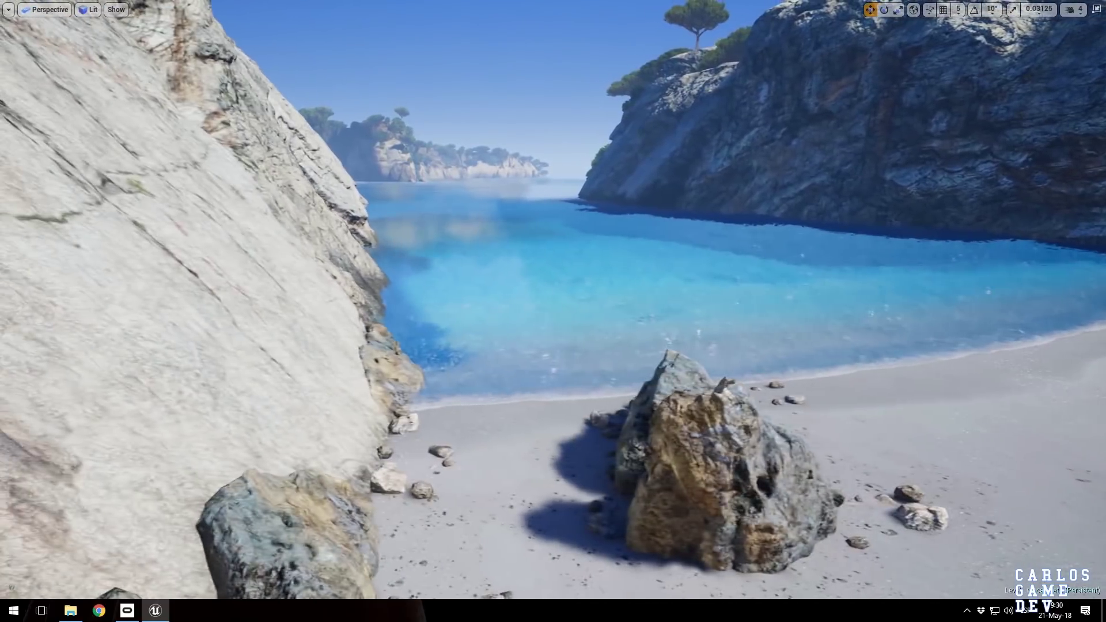
key(d)
key(a)
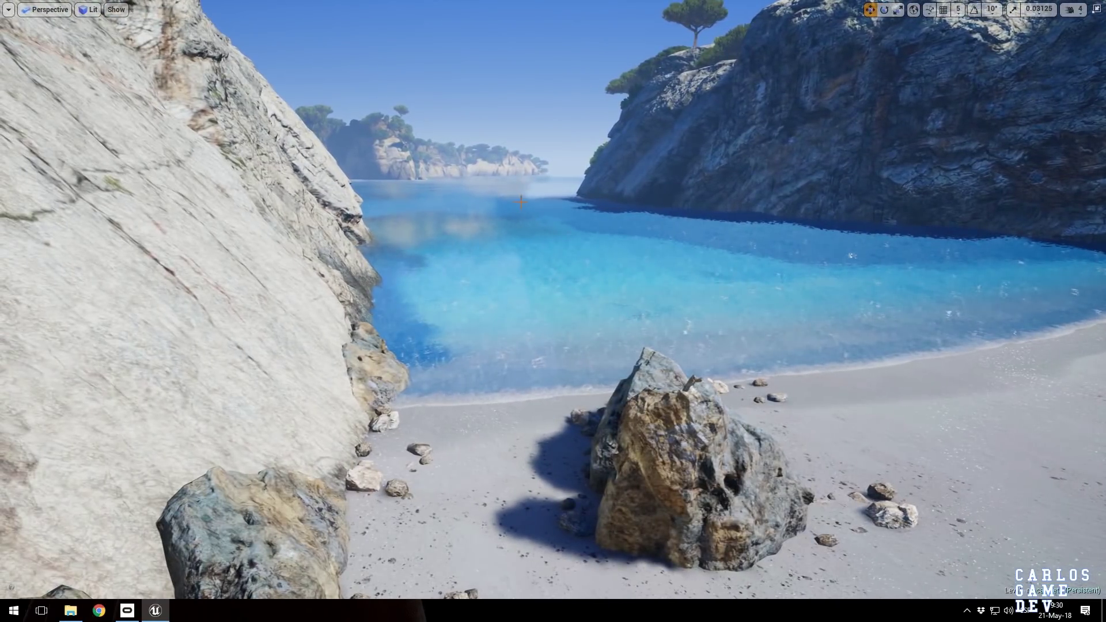
mouse_move(550, 282)
right_down()
mouse_move(642, 267)
mouse_move(549, 274)
right_up()
key(d)
key(a)
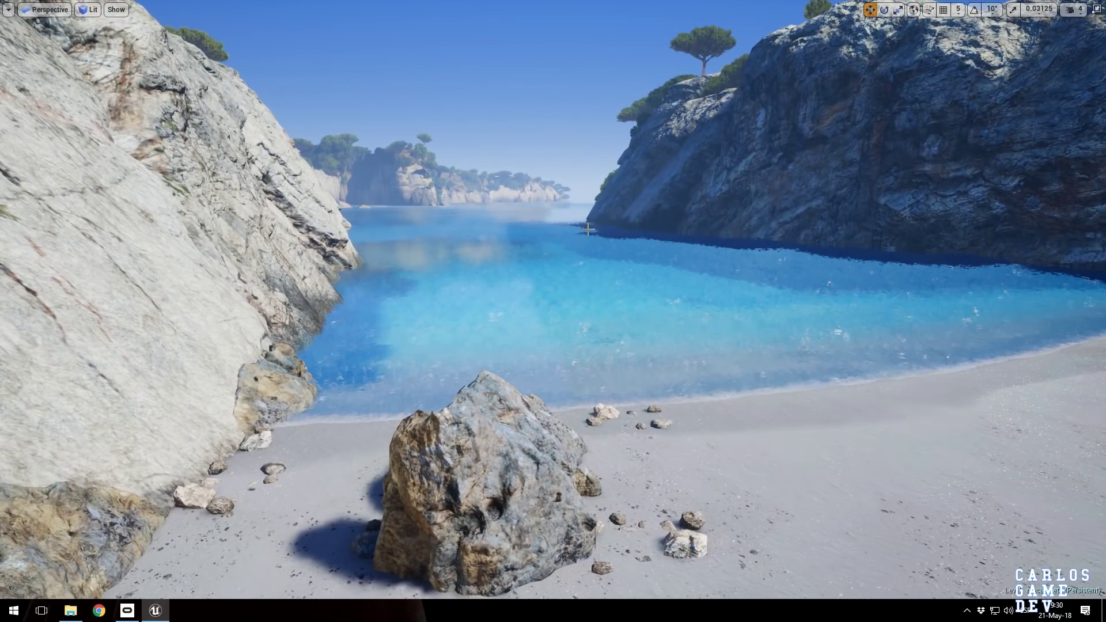
right_drag(587, 228, 703, 228)
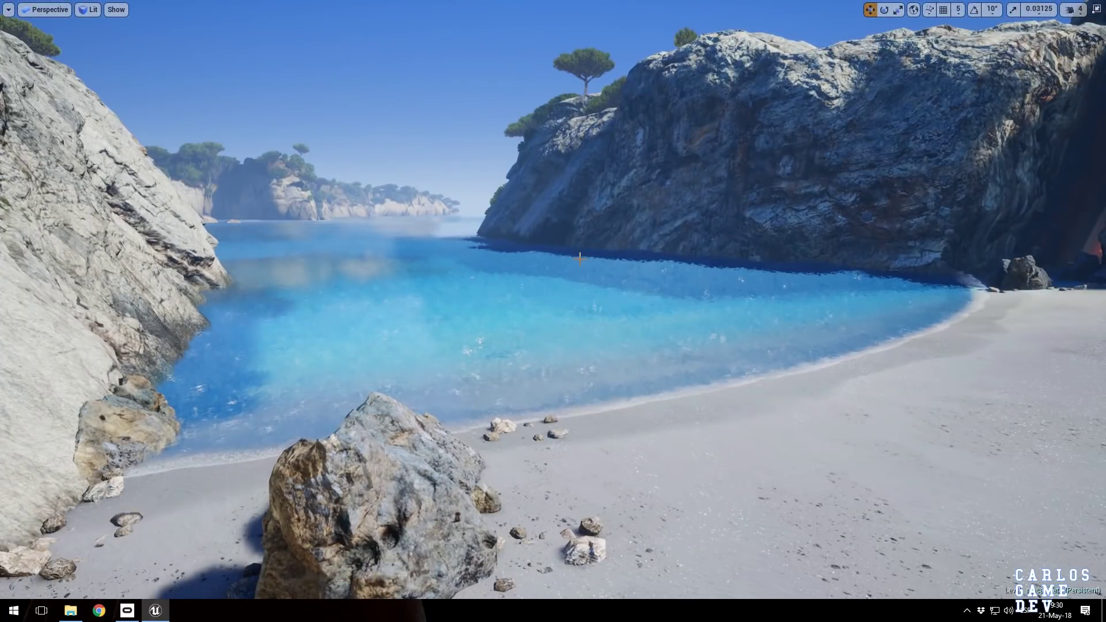
key(d)
right_drag(597, 265, 539, 253)
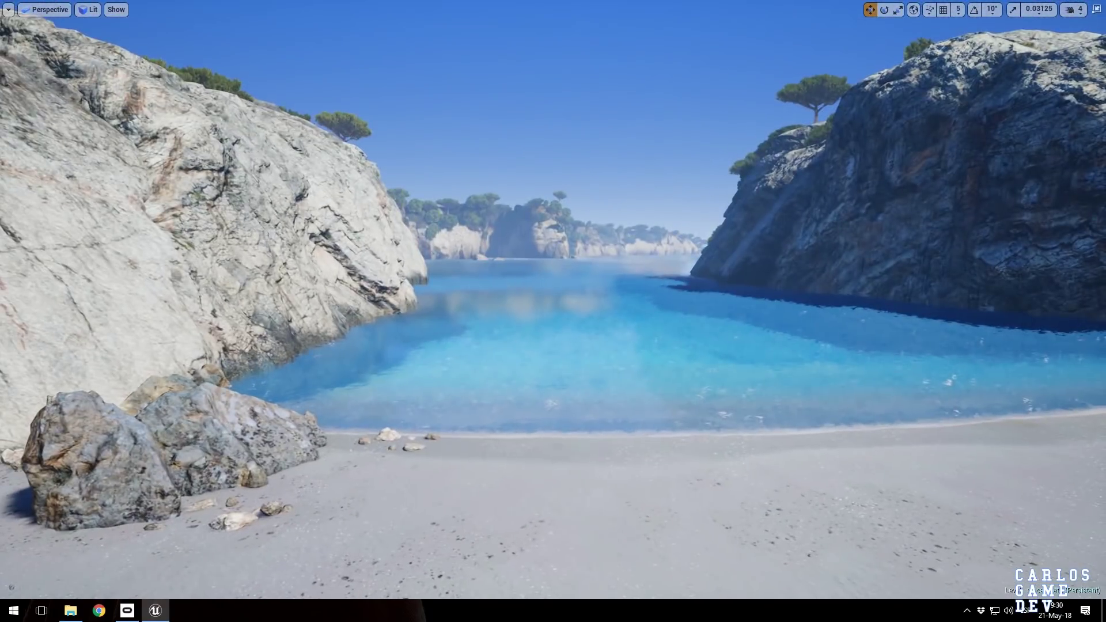
key(a)
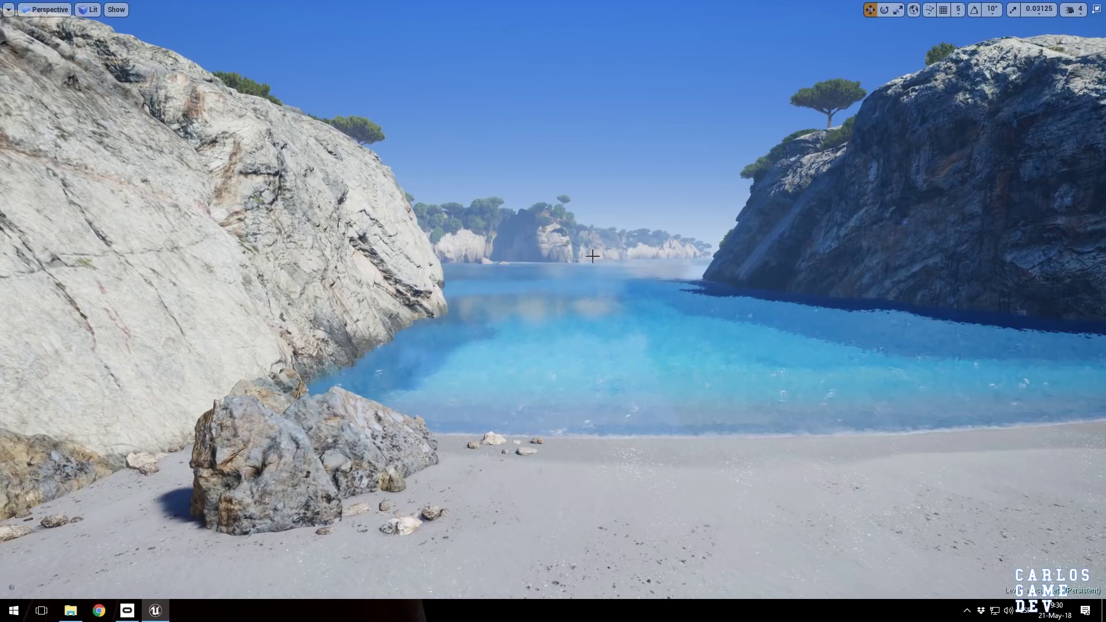
Select the separate cliff meshes around the cove and the sky one after another to examine how the scene is assembled.
click(414, 270)
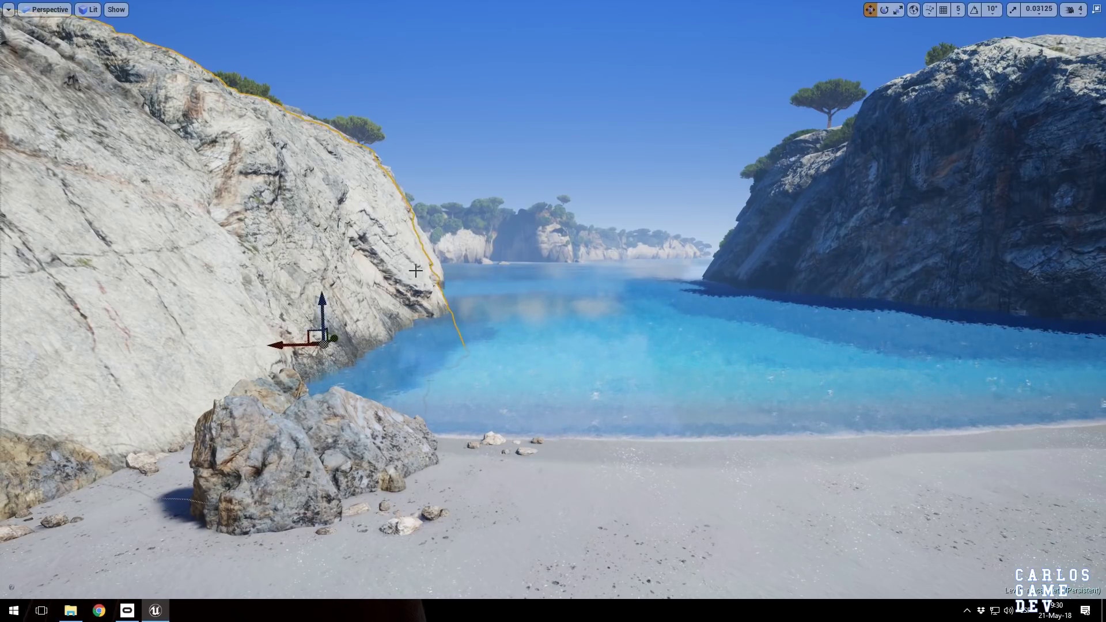
key(d)
right_drag(415, 270, 342, 248)
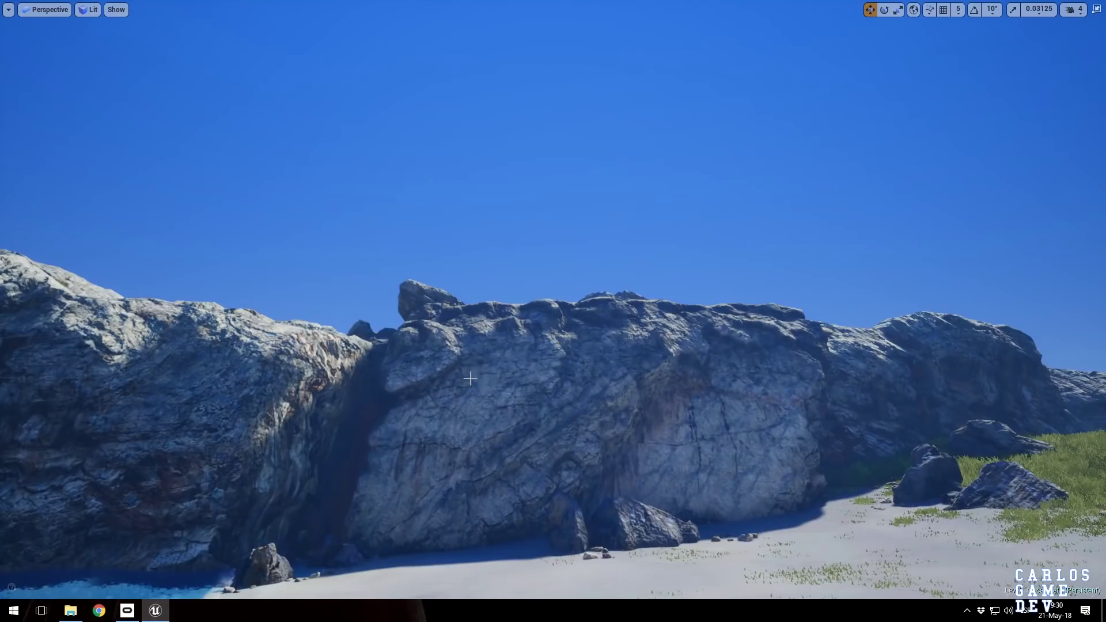
click(578, 427)
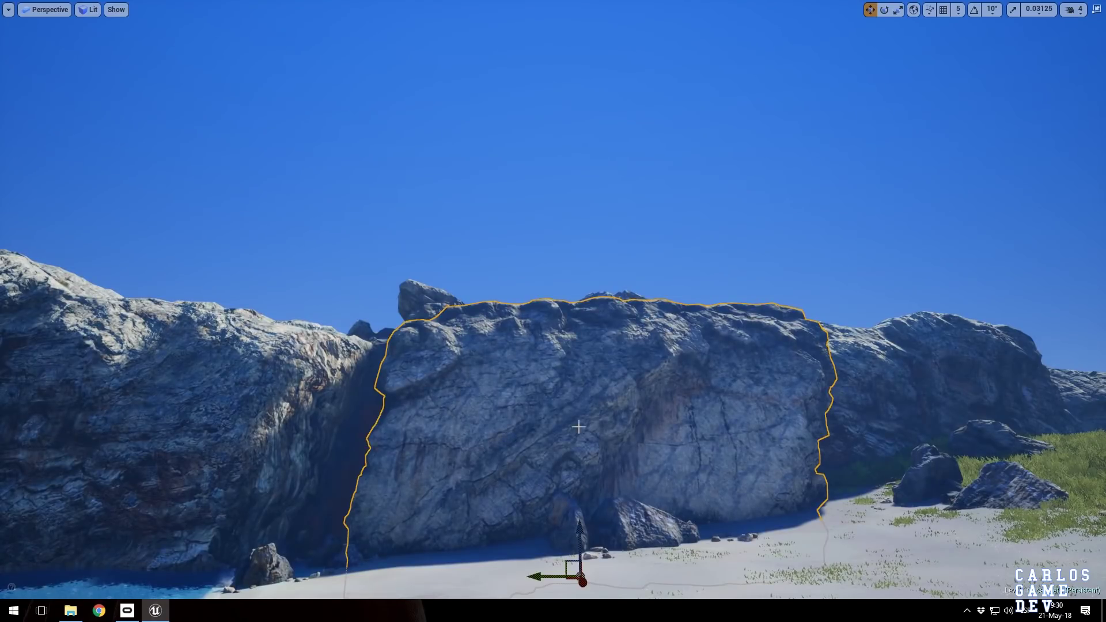
click(213, 407)
key(f)
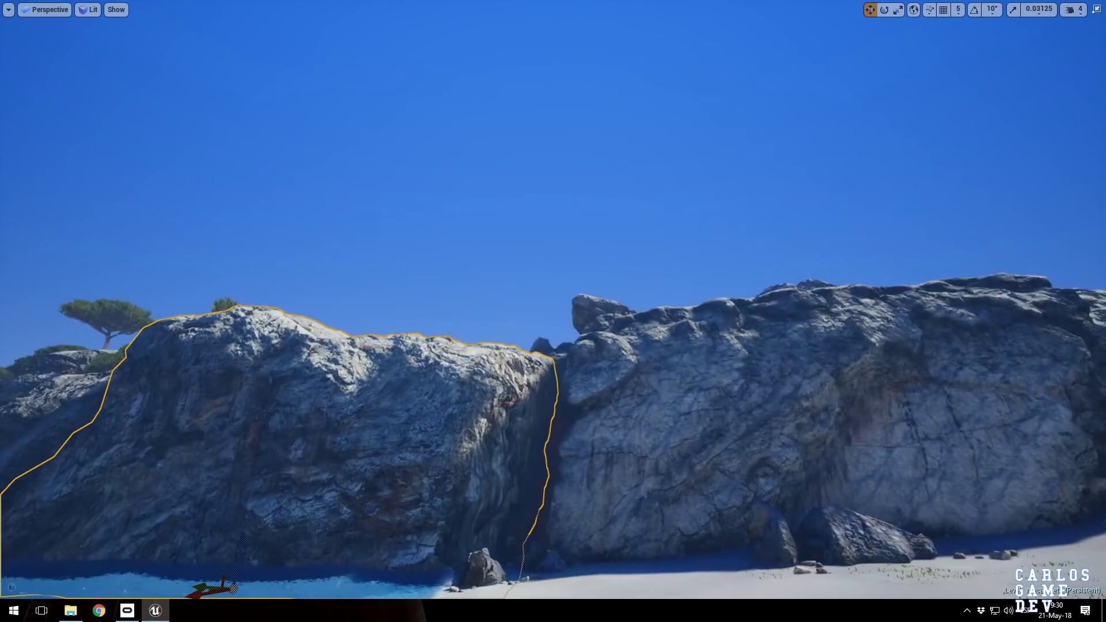
click(285, 333)
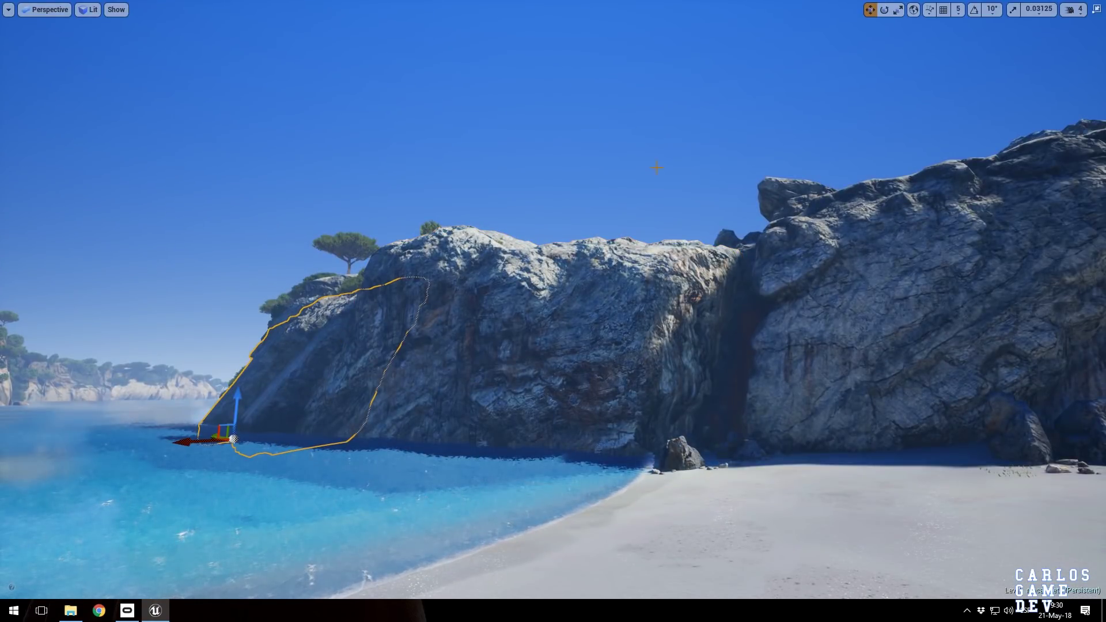
click(657, 167)
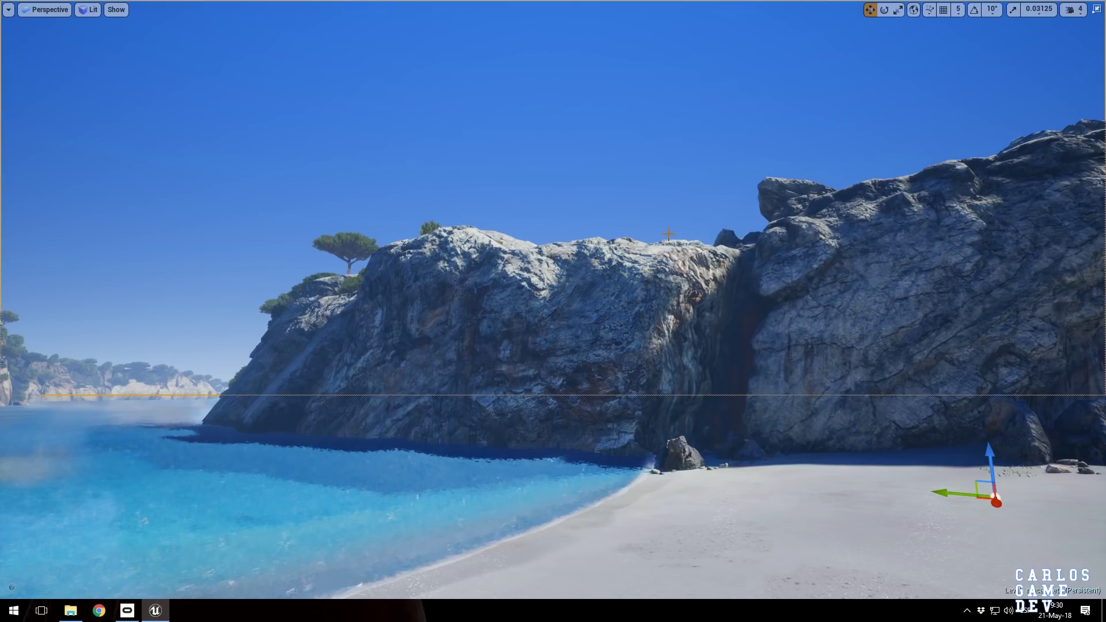
key(g)
key(g)
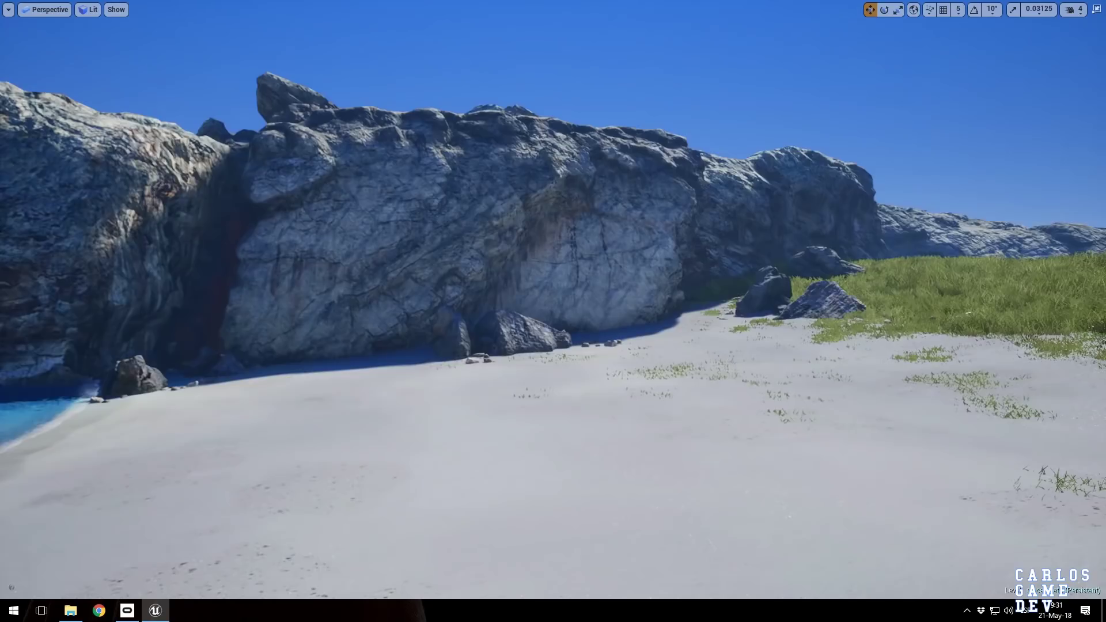
Examine the rock texture of the shaded cliff from close up.
key(w)
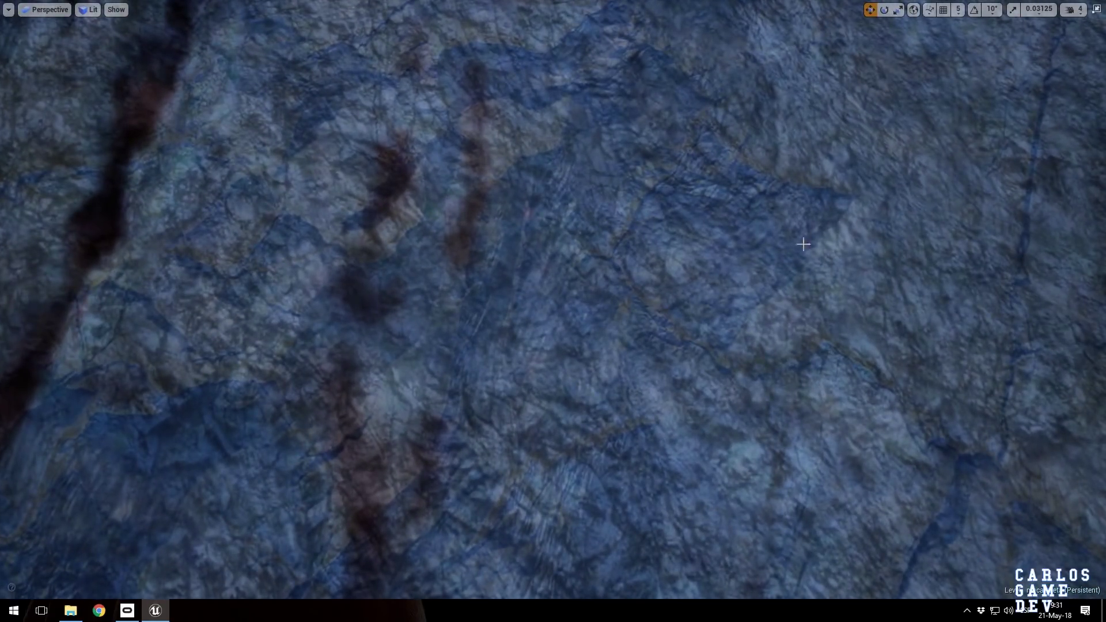
key(w)
right_drag(803, 244, 842, 241)
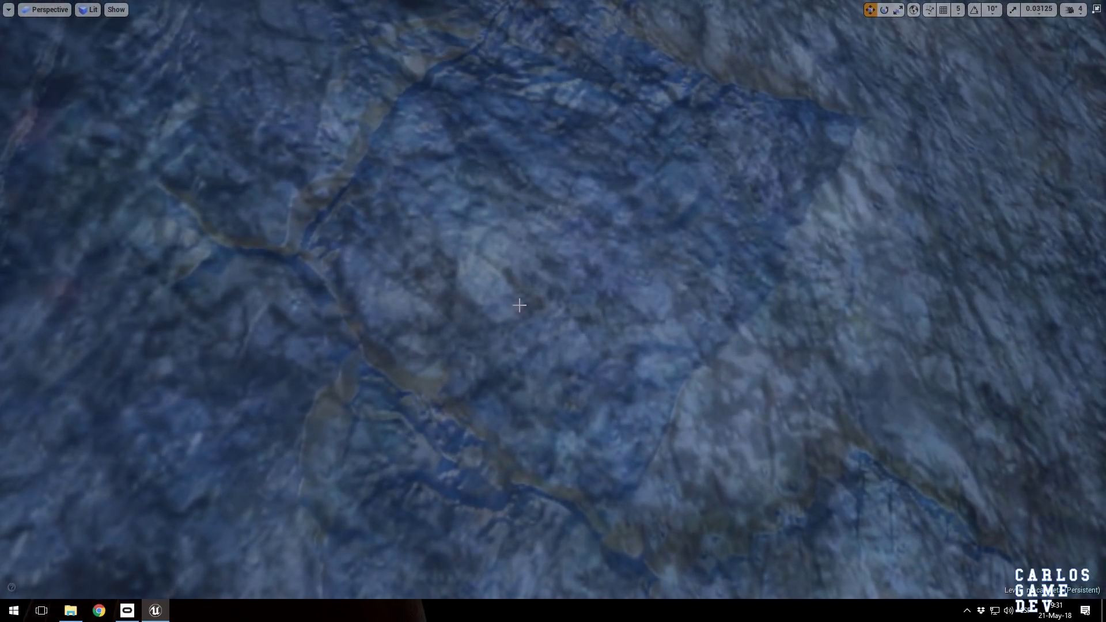
key(s)
right_drag(519, 305, 561, 291)
key(w)
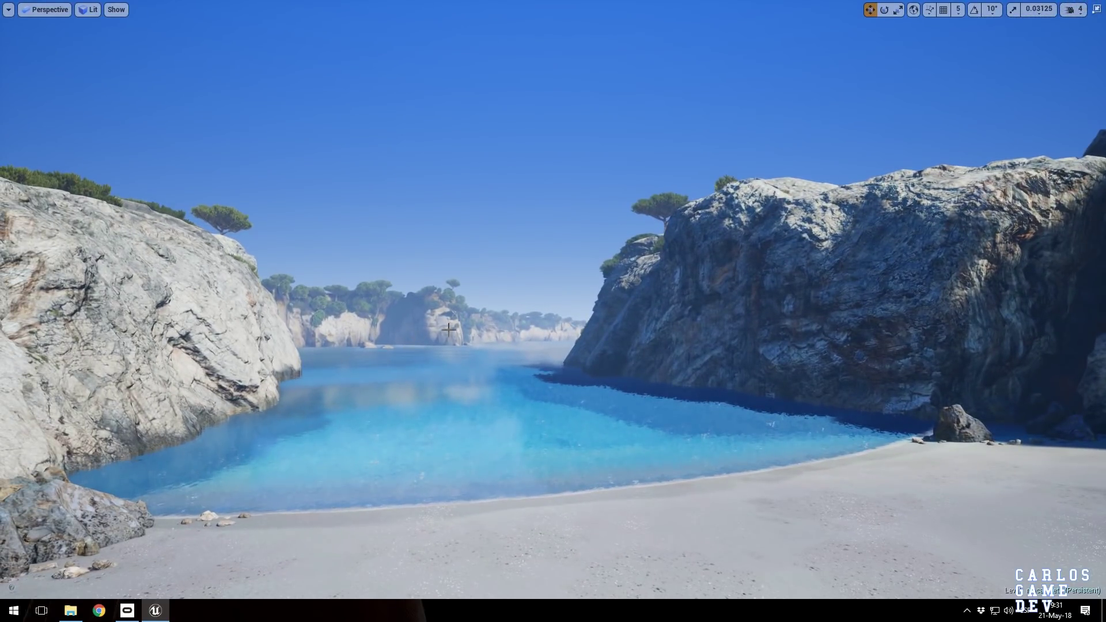
Fly across the bay to the distant headland and examine its cliffs, trees and terrain edge from above.
right_drag(514, 344, 455, 341)
key(w)
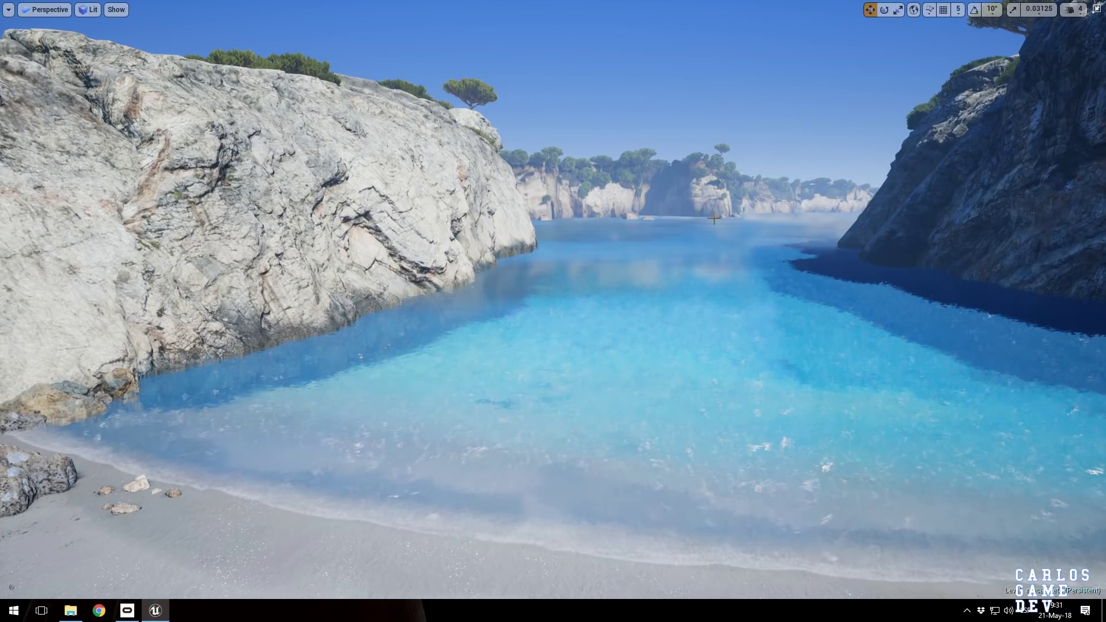
key(w)
mouse_move(792, 205)
right_down()
mouse_move(841, 173)
mouse_move(774, 197)
right_up()
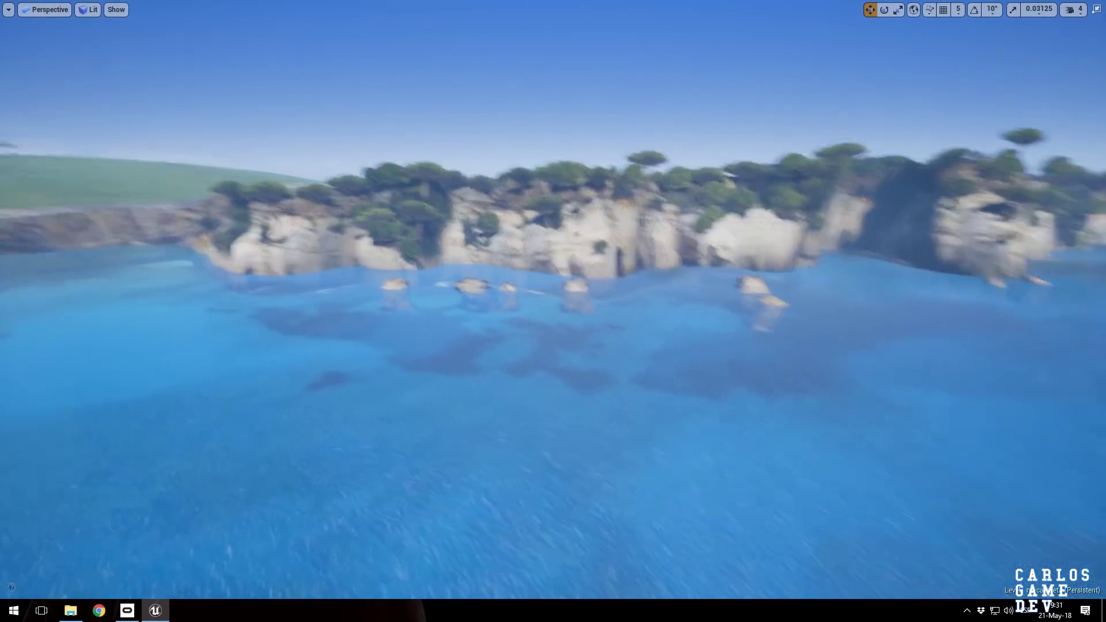
key(e)
mouse_move(689, 243)
right_down()
mouse_move(674, 253)
mouse_move(689, 243)
right_up()
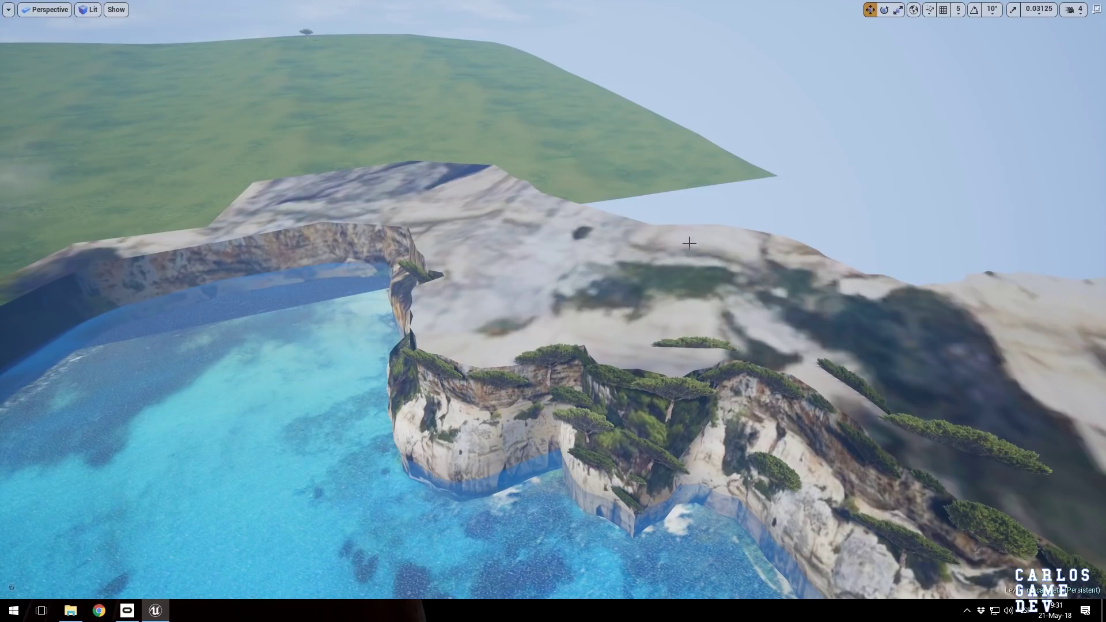
scroll(689, 243, down, 2)
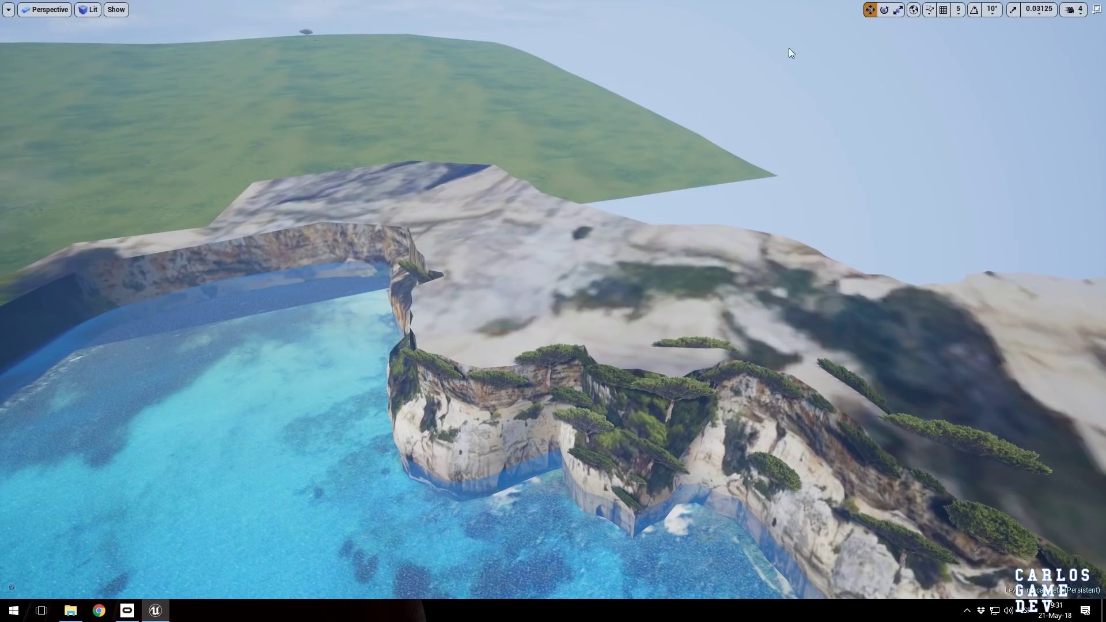
right_drag(789, 47, 922, 81)
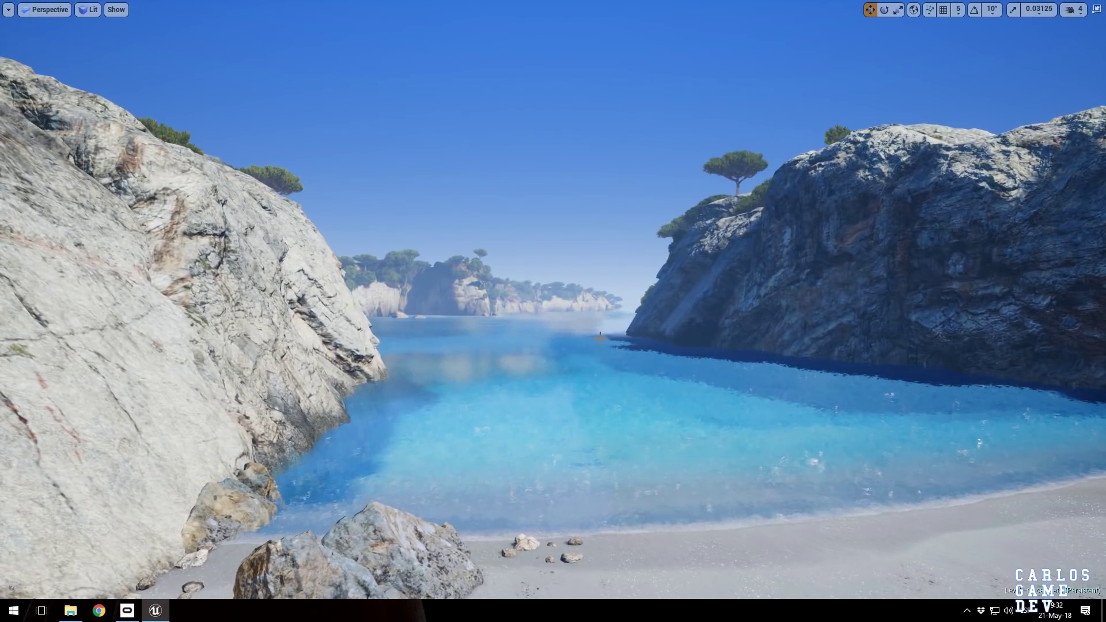
Try nudging the farthest object on the distant headland sideways, and undo the move.
click(736, 164)
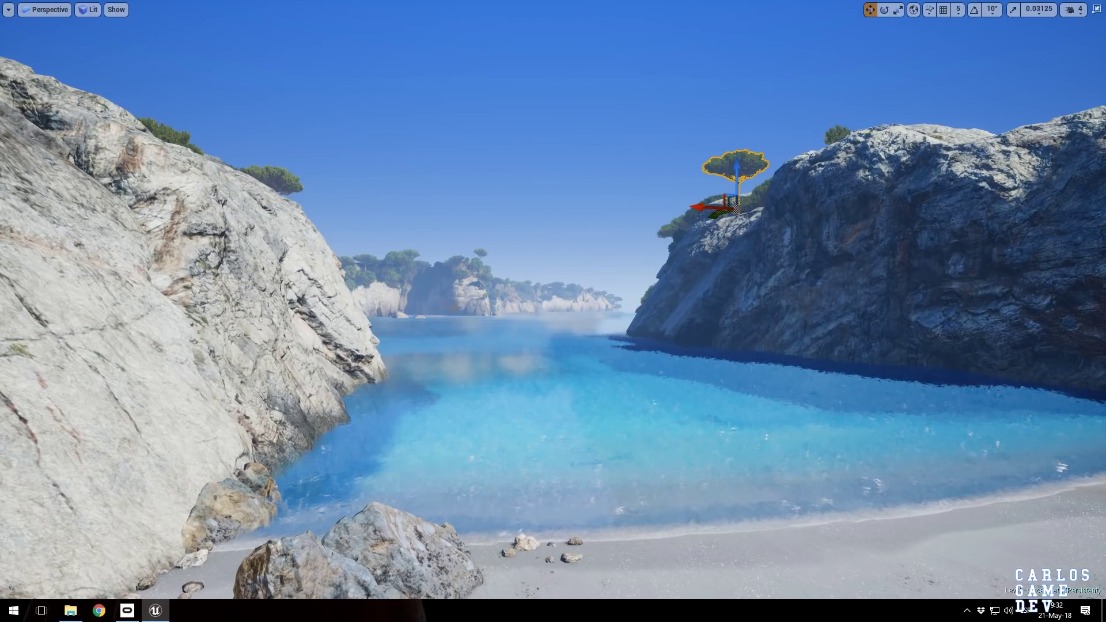
click(621, 298)
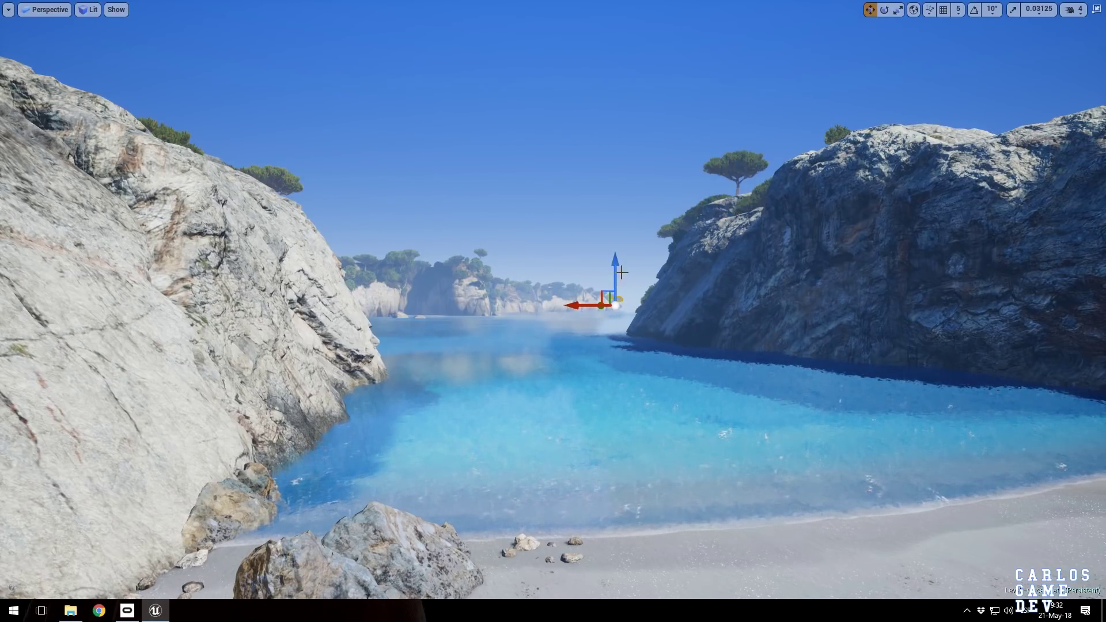
drag(585, 306, 577, 306)
click(581, 254)
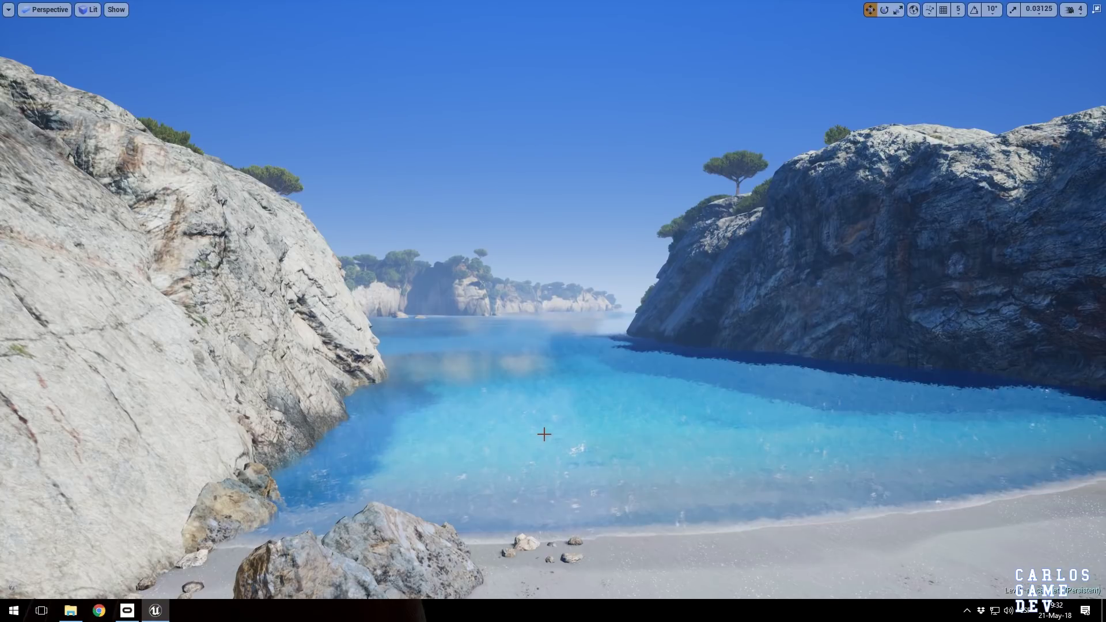
key(ctrl+z)
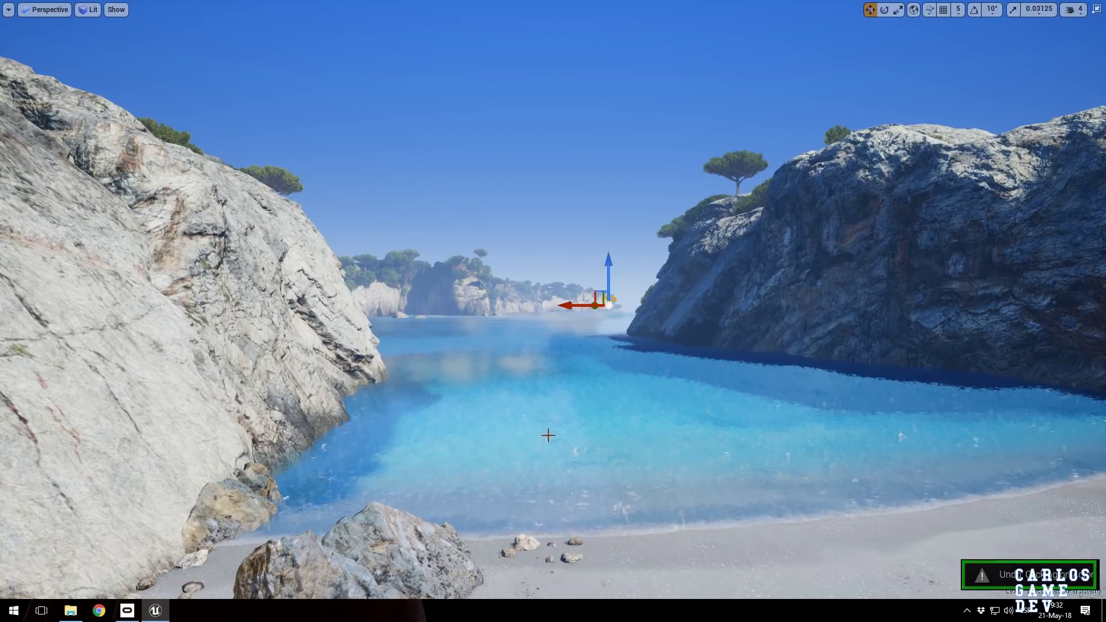
key(g)
key(g)
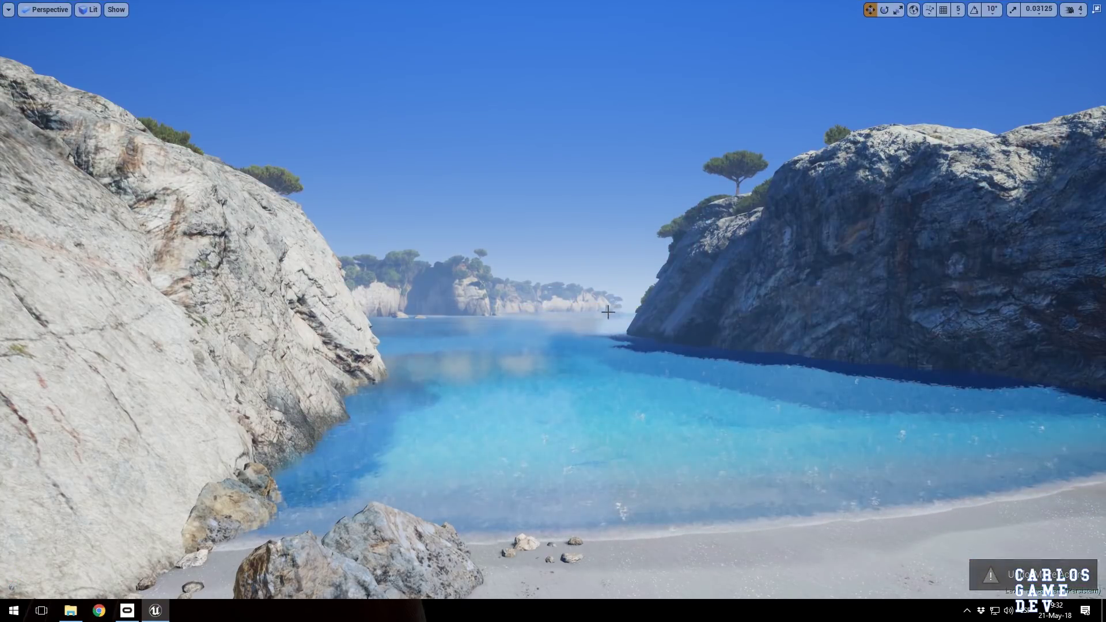
Examine the sunlit cliff face and the far shoreline from over the water.
right_drag(615, 174, 533, 181)
key(d)
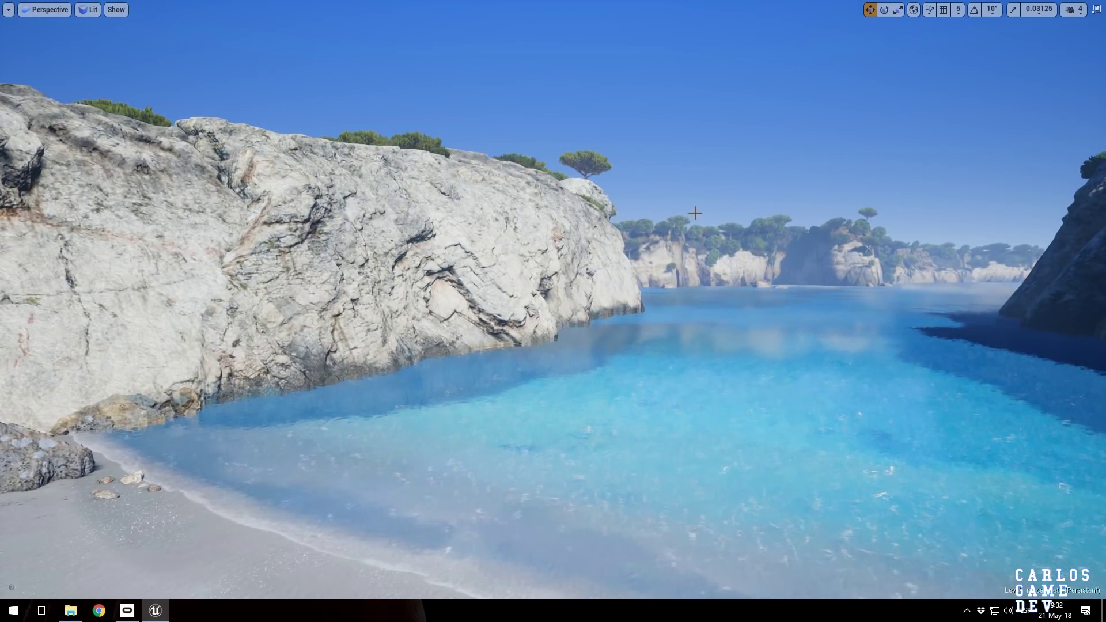
right_drag(662, 252, 684, 231)
key(w)
click(588, 271)
key(d)
right_drag(587, 272, 587, 275)
key(Escape)
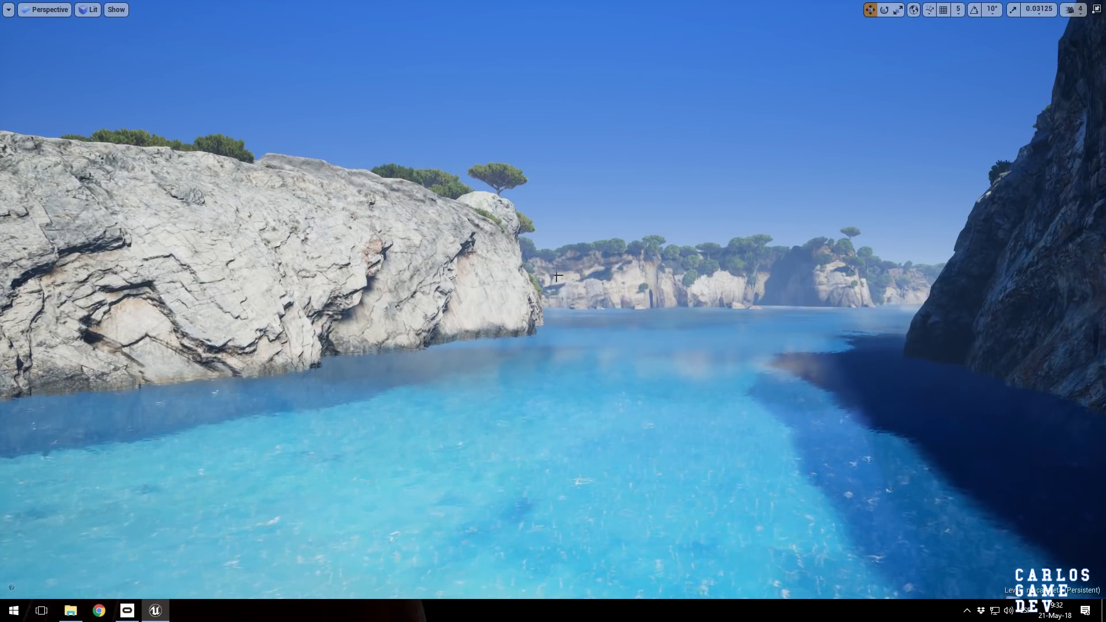
key(a)
right_drag(635, 300, 725, 287)
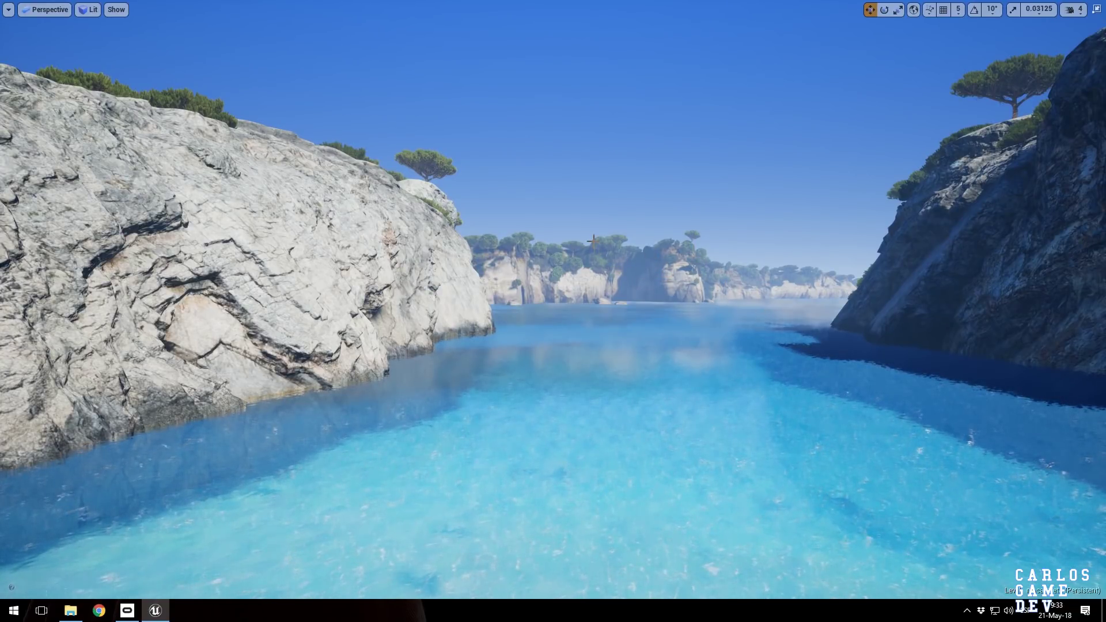
Select every actor with the same material as one of the distant TreeB trees and delete them all.
right_drag(730, 272, 546, 183)
key(a)
key(d)
key(s)
right_drag(448, 210, 459, 209)
key(w)
click(459, 209)
right_click(459, 209)
mouse_move(516, 417)
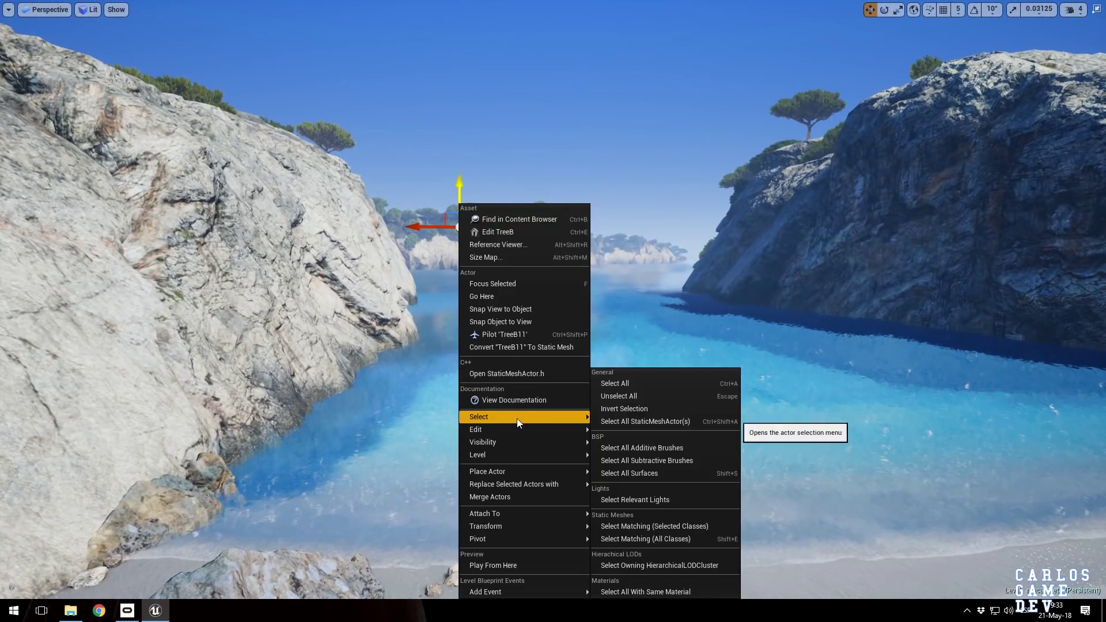
click(647, 592)
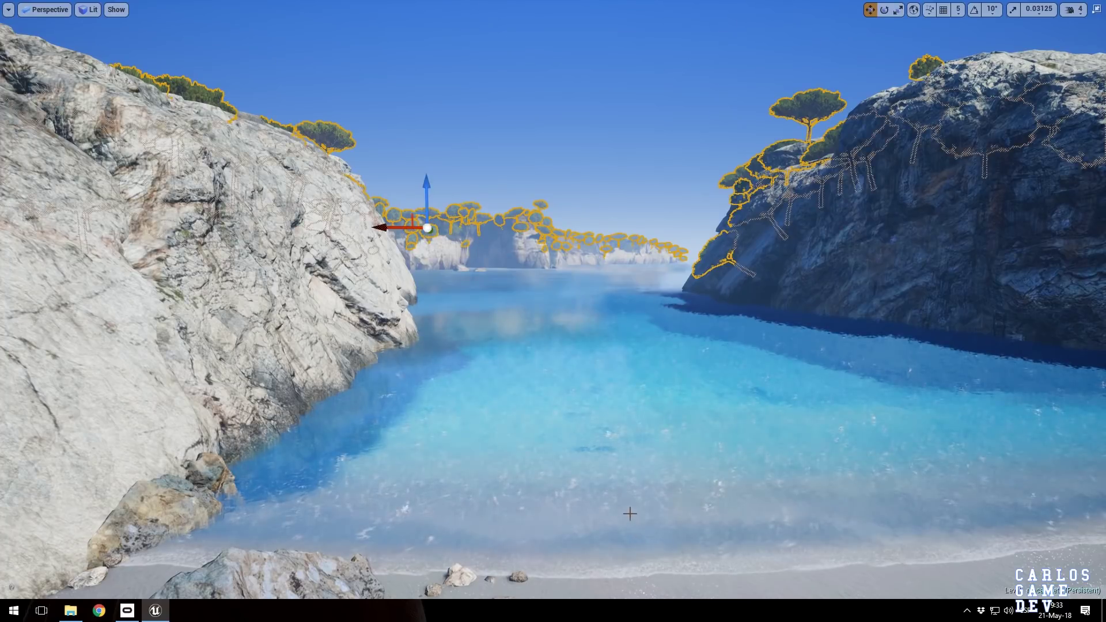
key(Delete)
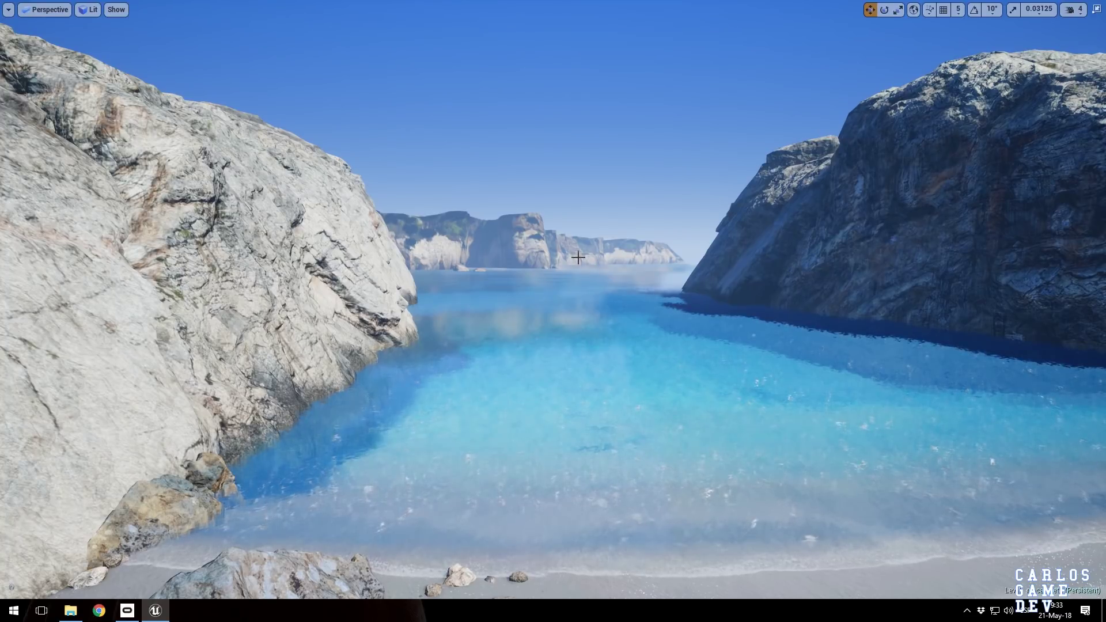
Undo the deletion of the trees and fly across the beach to the grassy slope beside the shaded cliff.
key(ctrl+z)
right_drag(577, 256, 164, 285)
key(w)
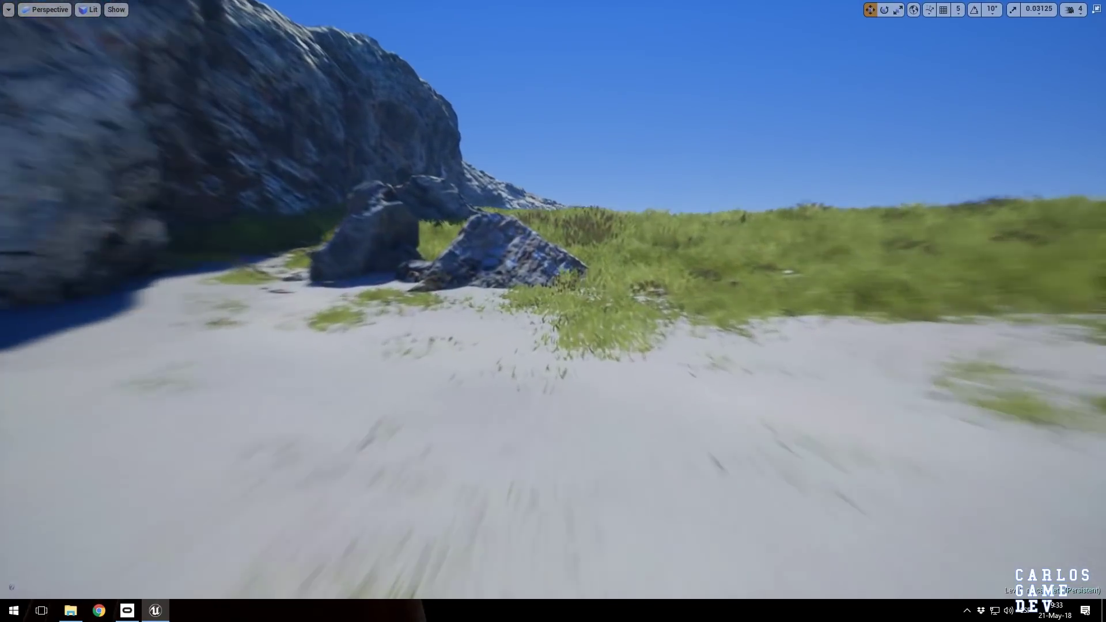
right_drag(512, 266, 313, 119)
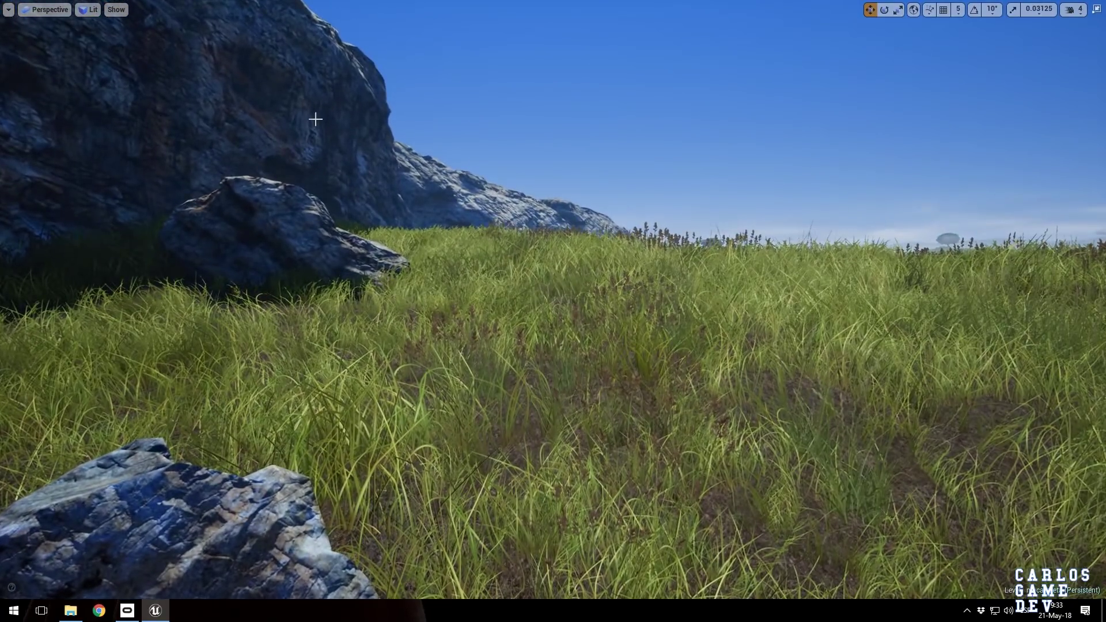
Examine the grass, ground and rocks on the slope in Unlit view mode, and return the viewport to Lit.
click(90, 11)
click(101, 49)
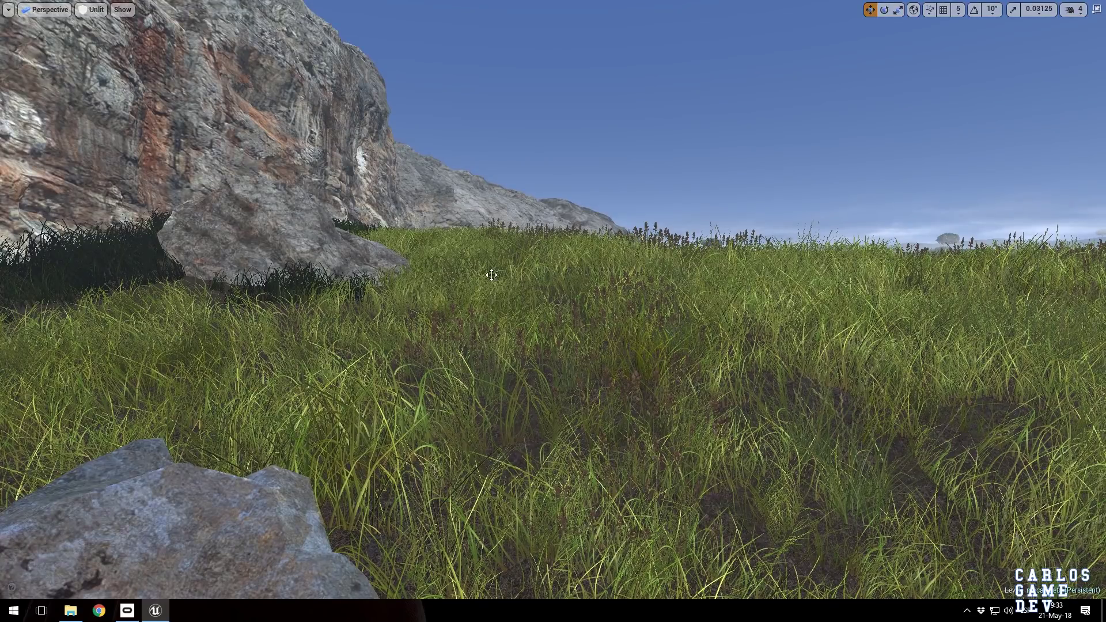
right_drag(620, 342, 624, 326)
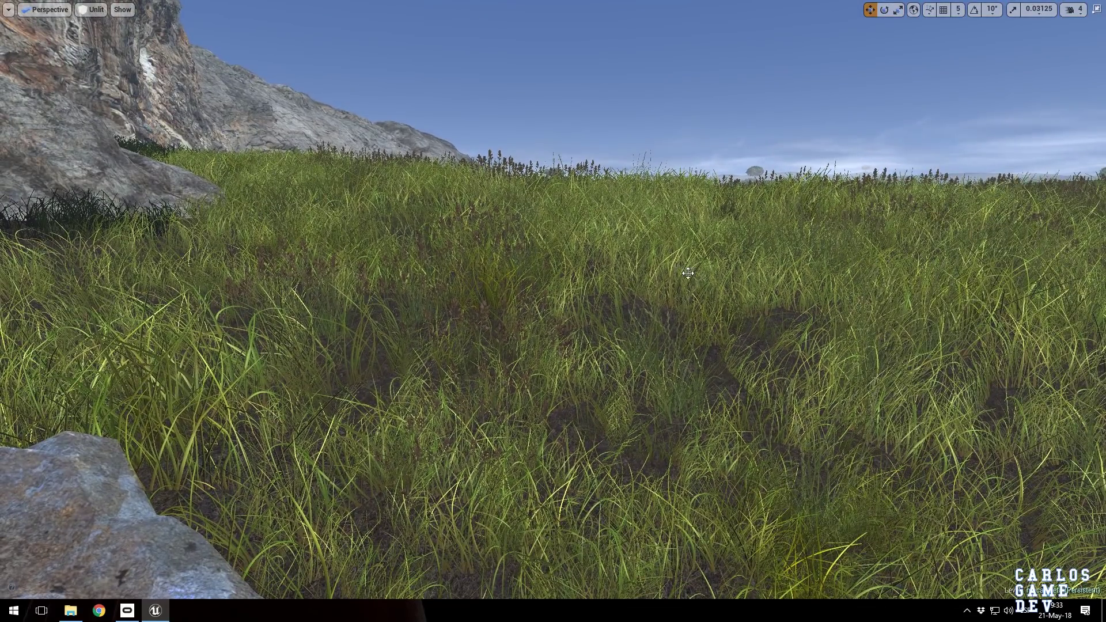
mouse_move(683, 275)
right_down()
mouse_move(671, 275)
mouse_move(702, 283)
right_up()
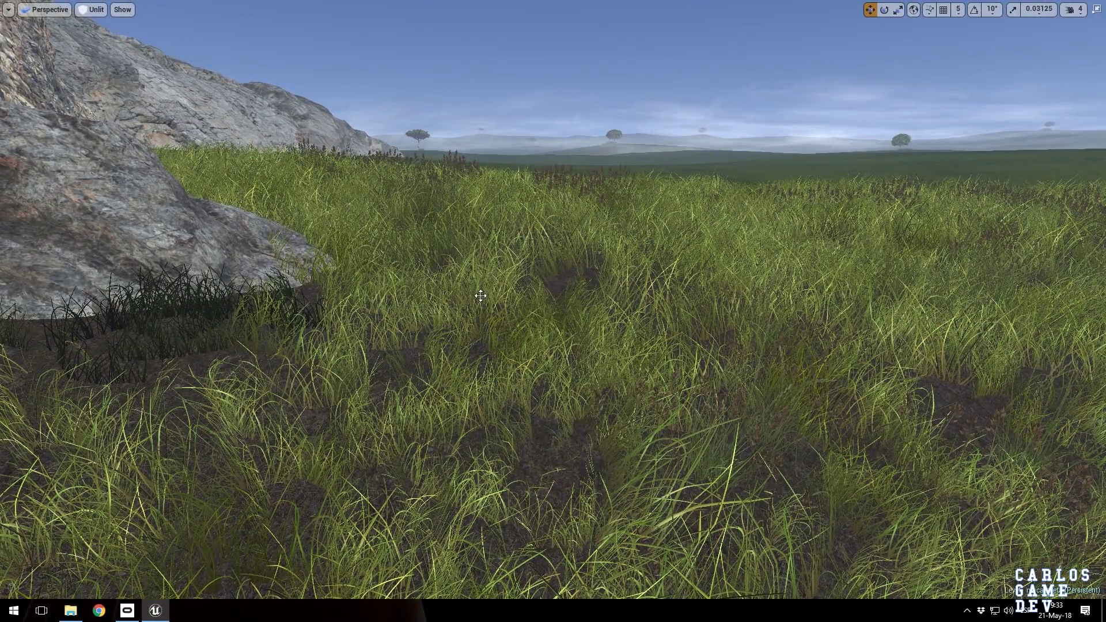
right_drag(511, 319, 377, 290)
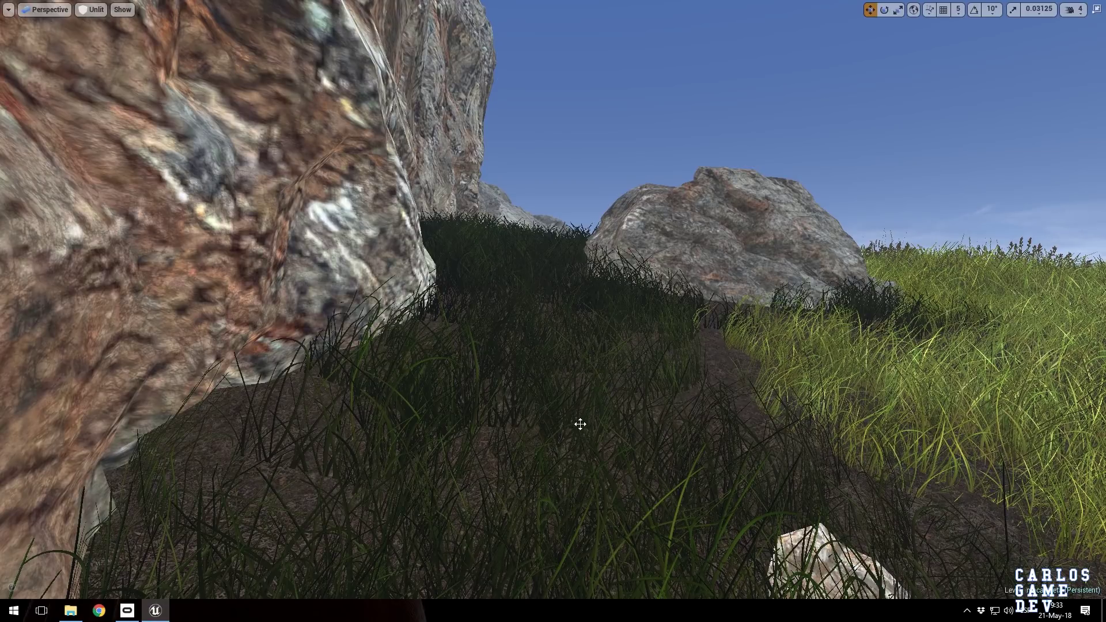
click(93, 8)
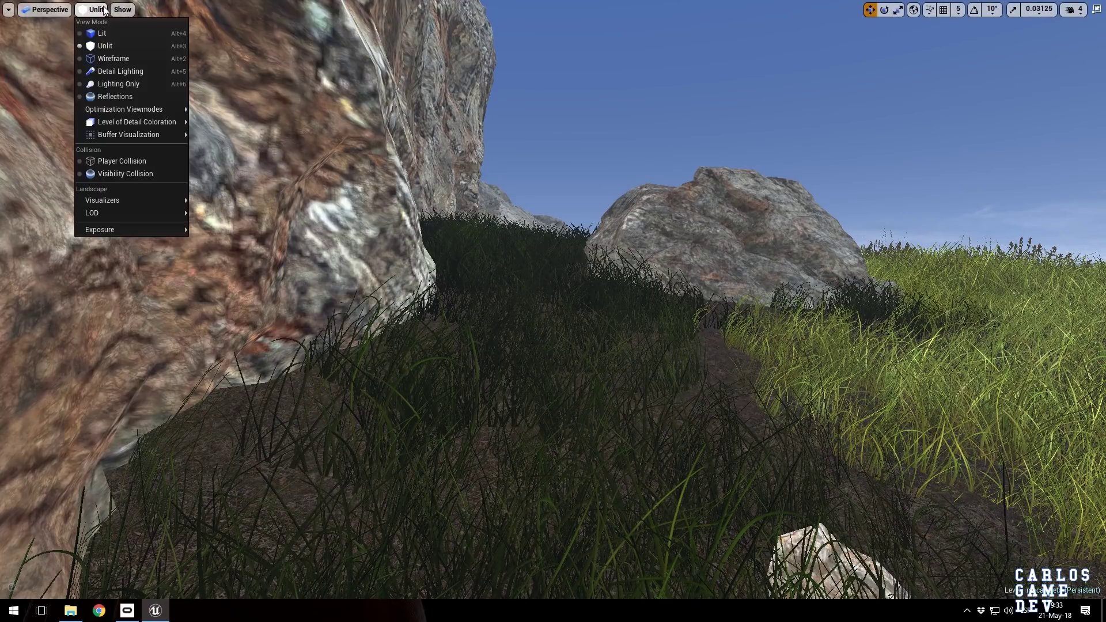
click(97, 32)
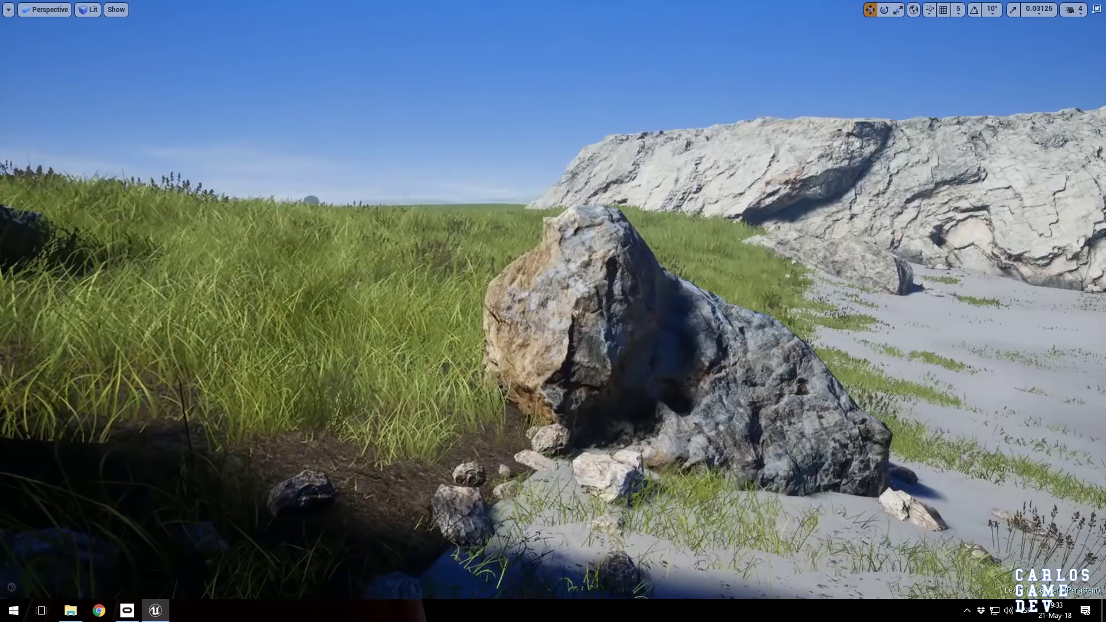
Rise above the beach rocks and select the large green background terrain mesh inland.
right_drag(553, 311, 92, 301)
key(e)
key(q)
click(540, 296)
Examine the selected background terrain mesh and the surrounding cliffs from high above the inland side.
key(w)
key(e)
key(s)
right_drag(553, 371, 502, 363)
key(w)
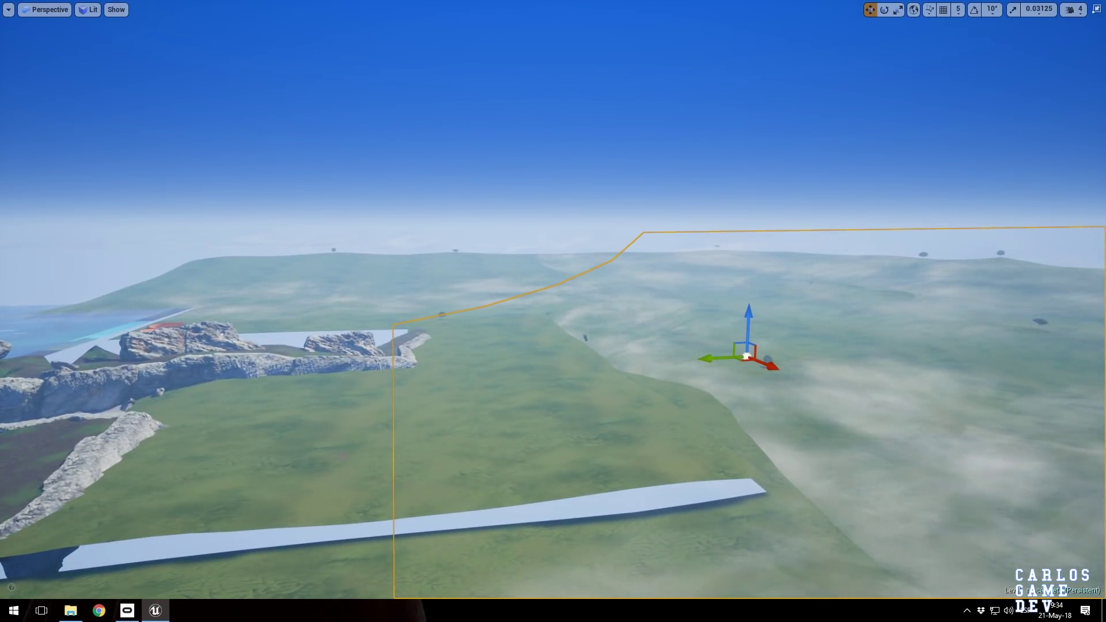
right_drag(265, 325, 247, 325)
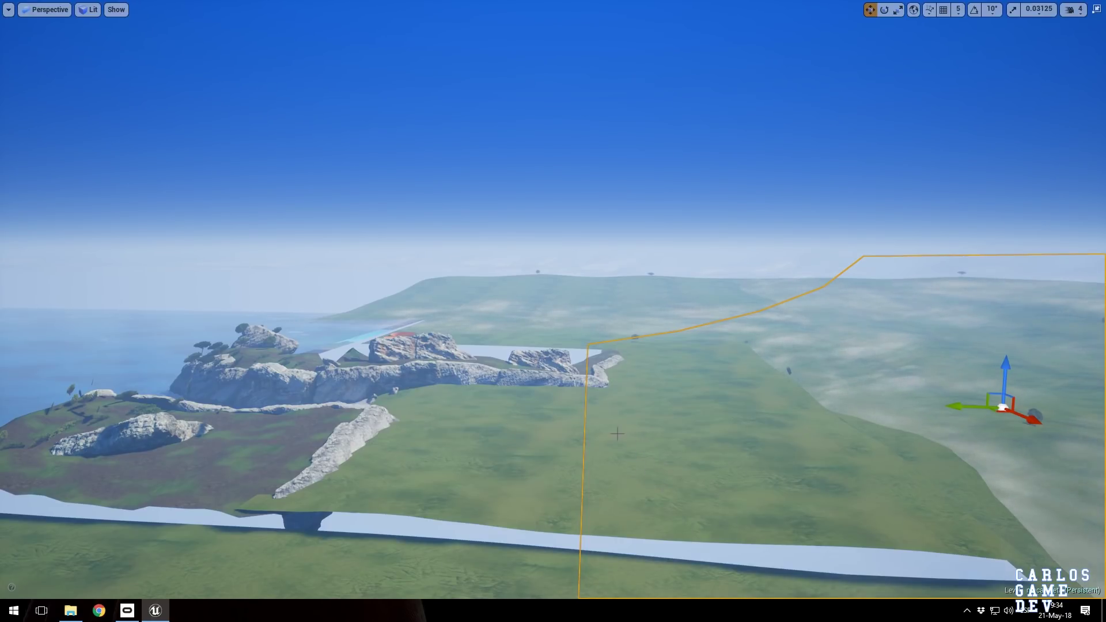
key(s)
right_drag(649, 470, 704, 469)
right_drag(262, 326, 629, 413)
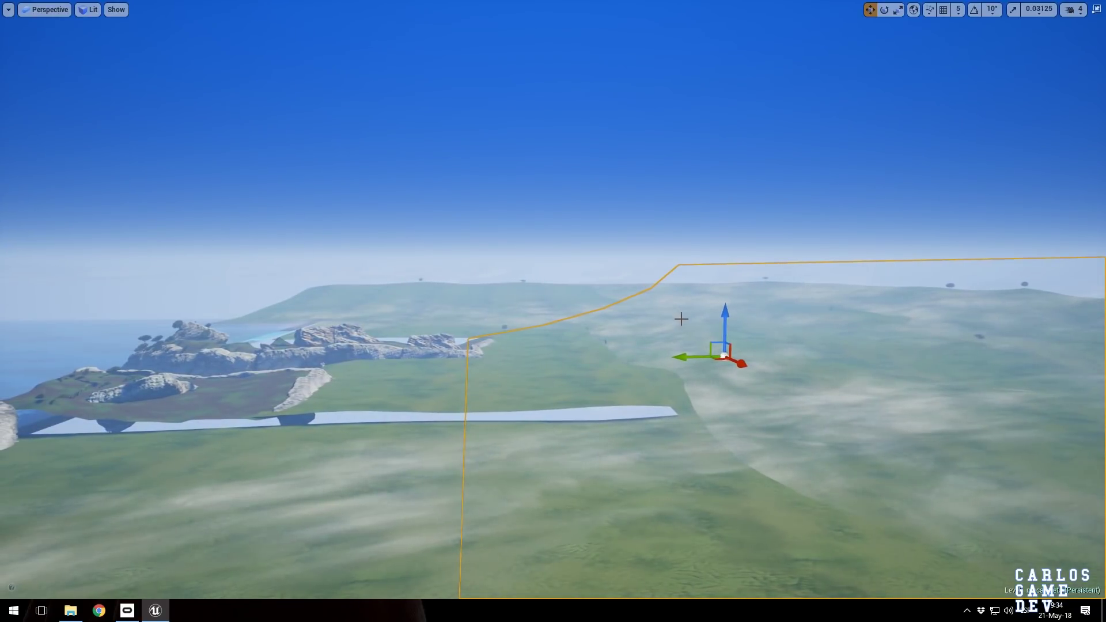
Try lifting the selected background terrain mesh high above the ground, and undo the move.
key(e)
mouse_move(637, 367)
right_down()
mouse_move(658, 373)
mouse_move(649, 376)
right_up()
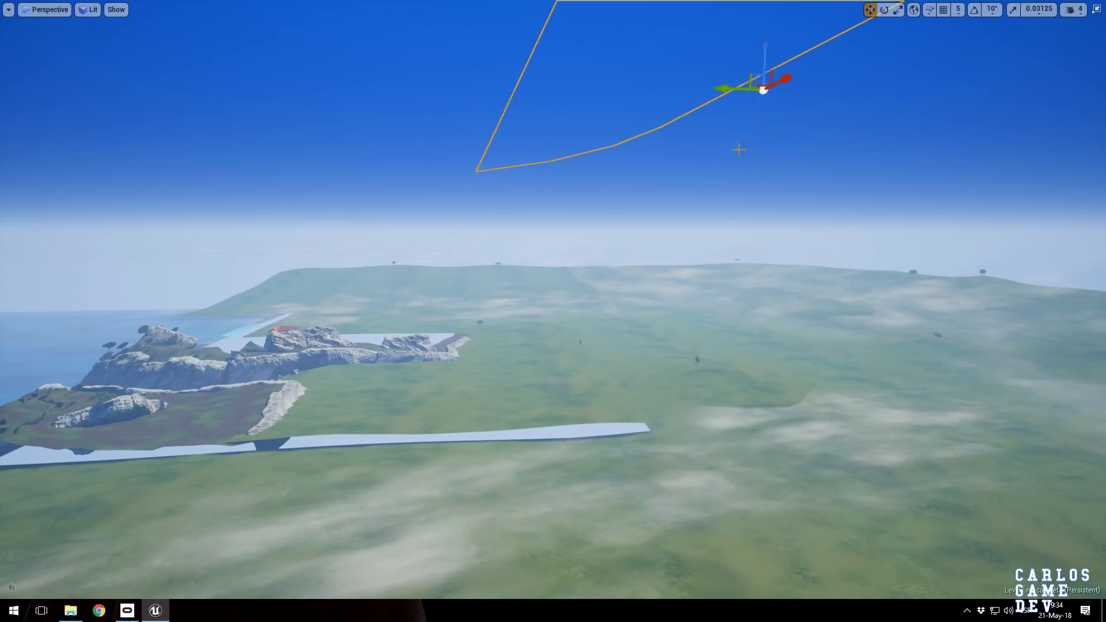
key(e)
right_drag(739, 149, 807, 146)
key(q)
key(e)
key(w)
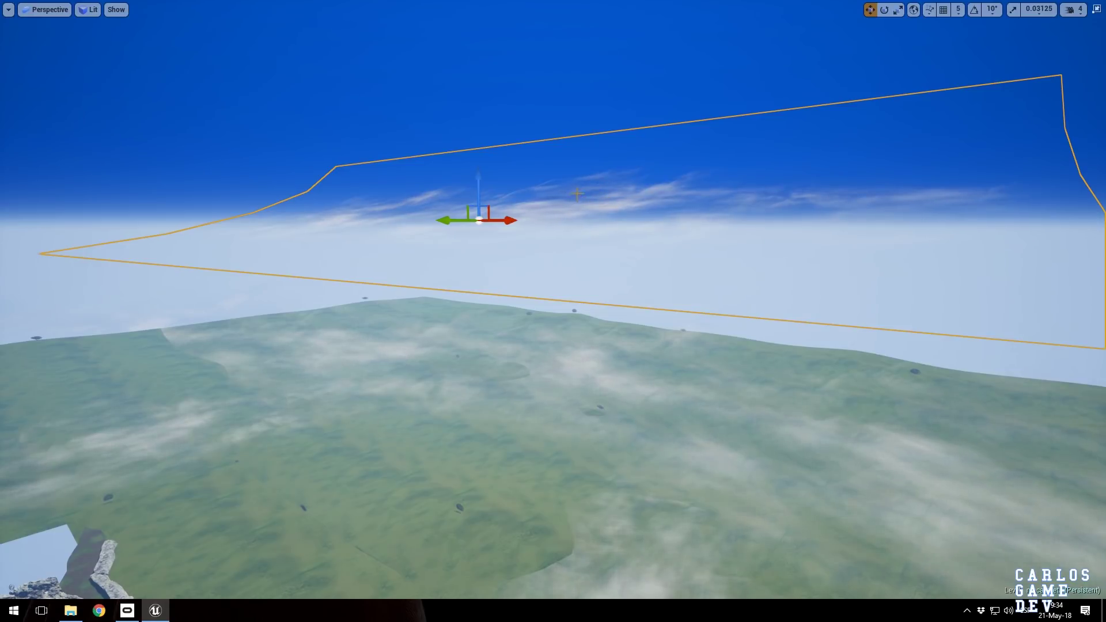
drag(612, 279, 612, 279)
key(s)
right_drag(642, 277, 593, 337)
key(ctrl+z)
Deselect the terrain mesh and inspect the whole cove layout from directly overhead.
right_drag(556, 300, 555, 300)
key(w)
key(d)
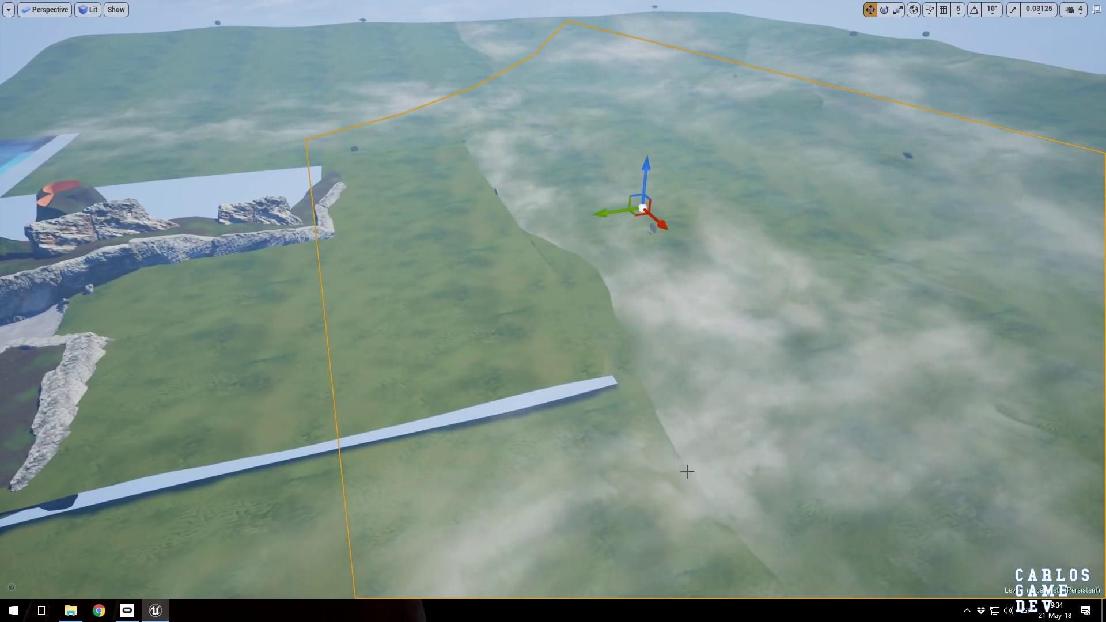
key(w)
right_drag(555, 244, 613, 106)
key(Escape)
key(w)
right_drag(478, 199, 489, 299)
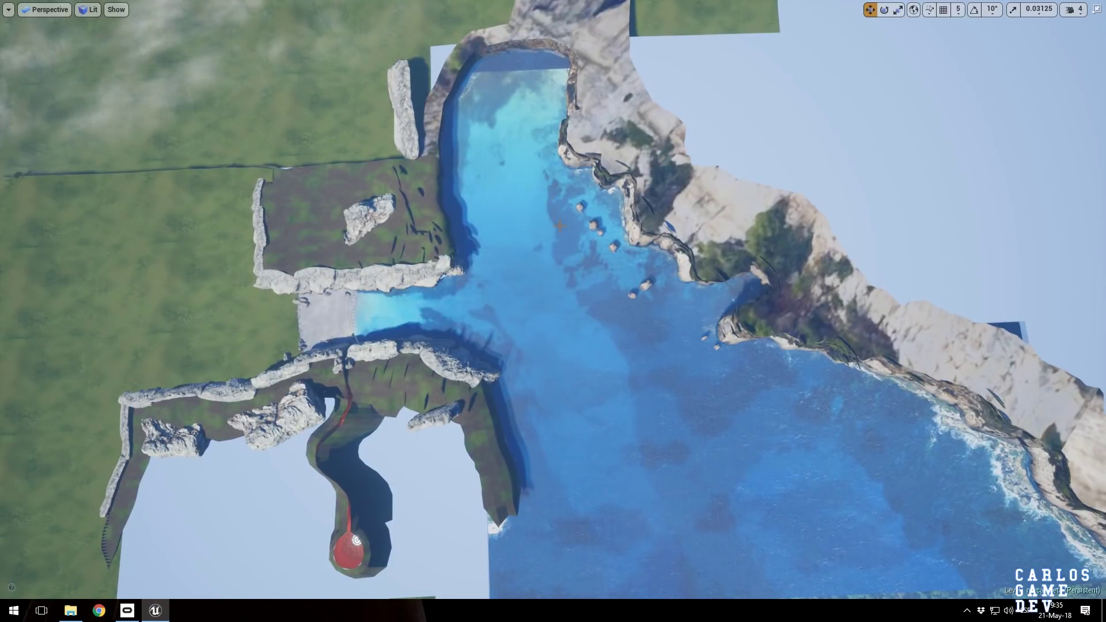
Examine the cove's shallow water, side cliffs and distant headland from the beach and from over the water.
right_drag(657, 304, 772, 303)
mouse_move(671, 403)
right_down()
mouse_move(673, 346)
mouse_move(671, 404)
right_up()
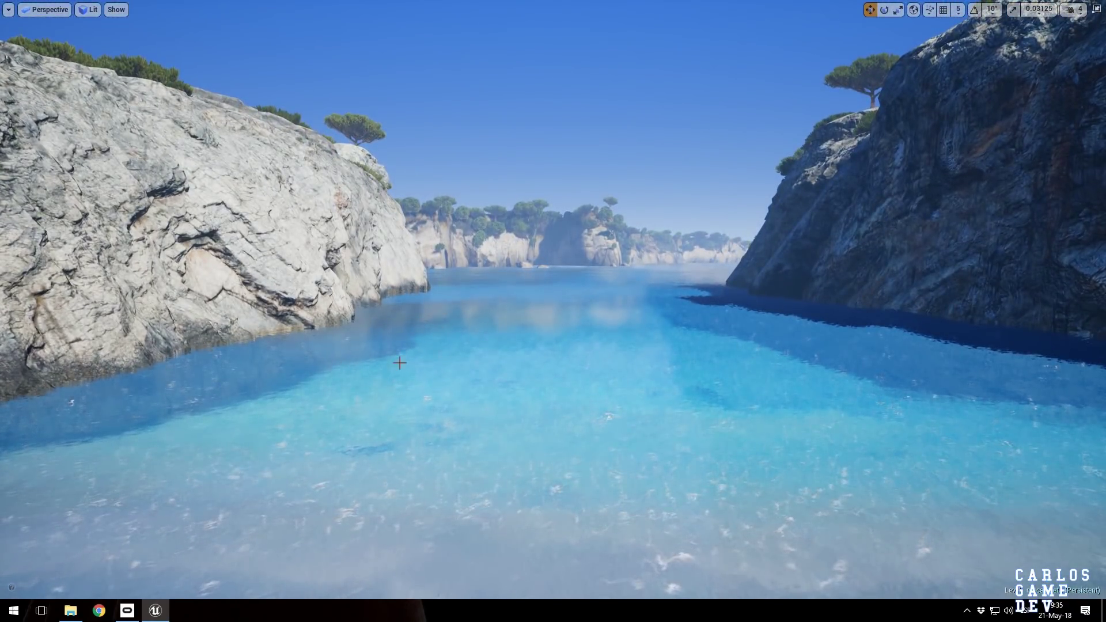
right_drag(386, 359, 337, 394)
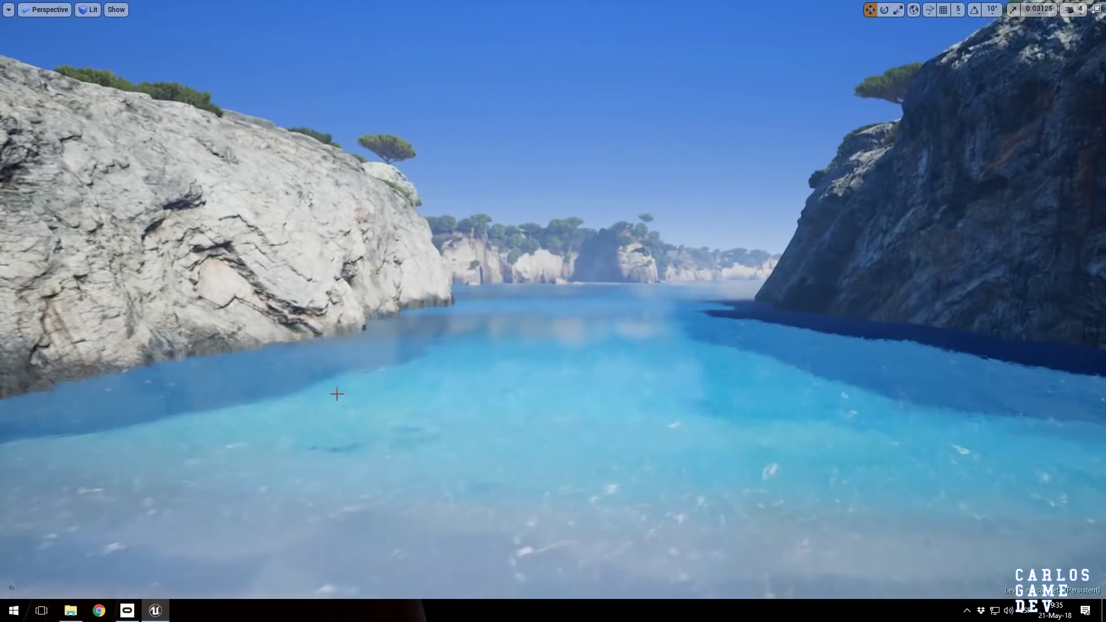
mouse_move(447, 373)
right_down()
mouse_move(381, 393)
mouse_move(437, 380)
mouse_move(449, 444)
mouse_move(446, 429)
mouse_move(420, 443)
mouse_move(438, 429)
mouse_move(377, 446)
mouse_move(436, 375)
right_up()
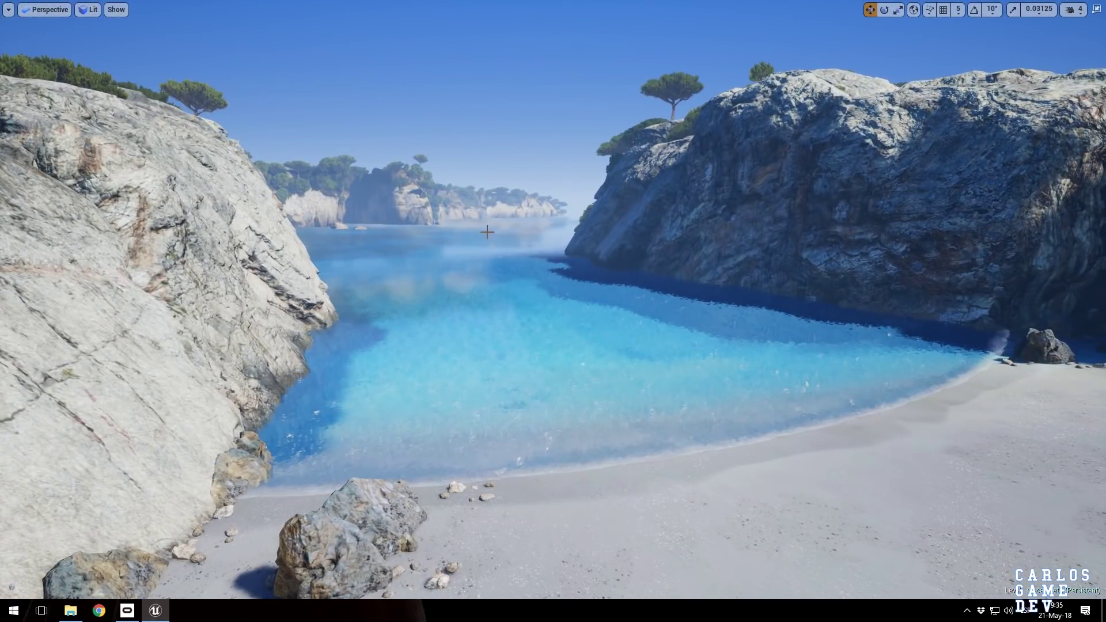
key(w)
right_drag(545, 221, 532, 221)
right_drag(599, 232, 605, 234)
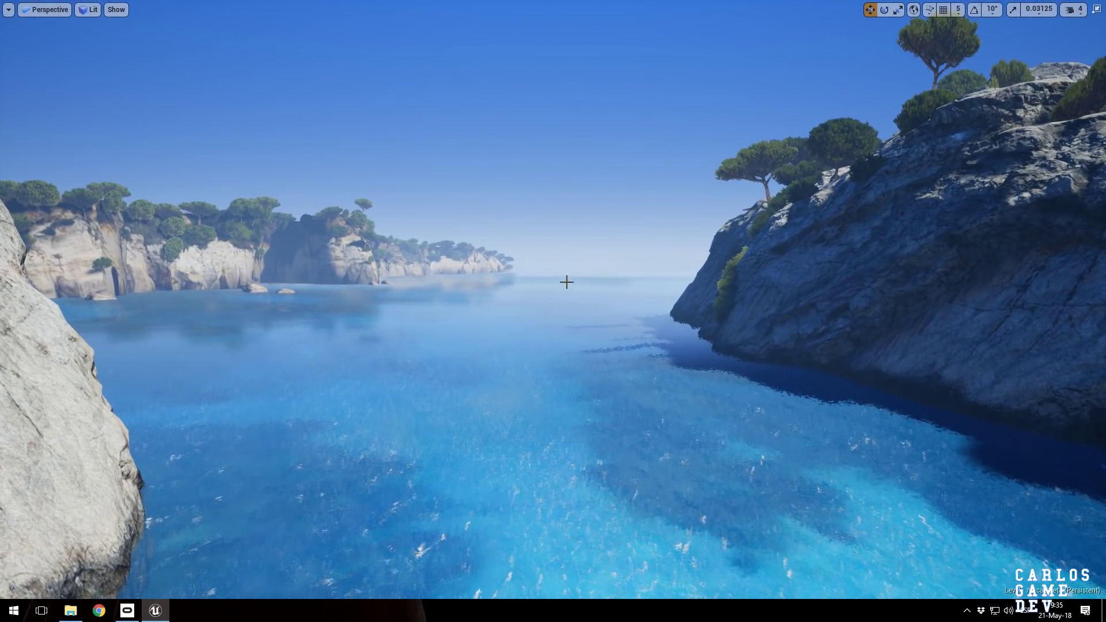
right_drag(597, 298, 726, 305)
key(w)
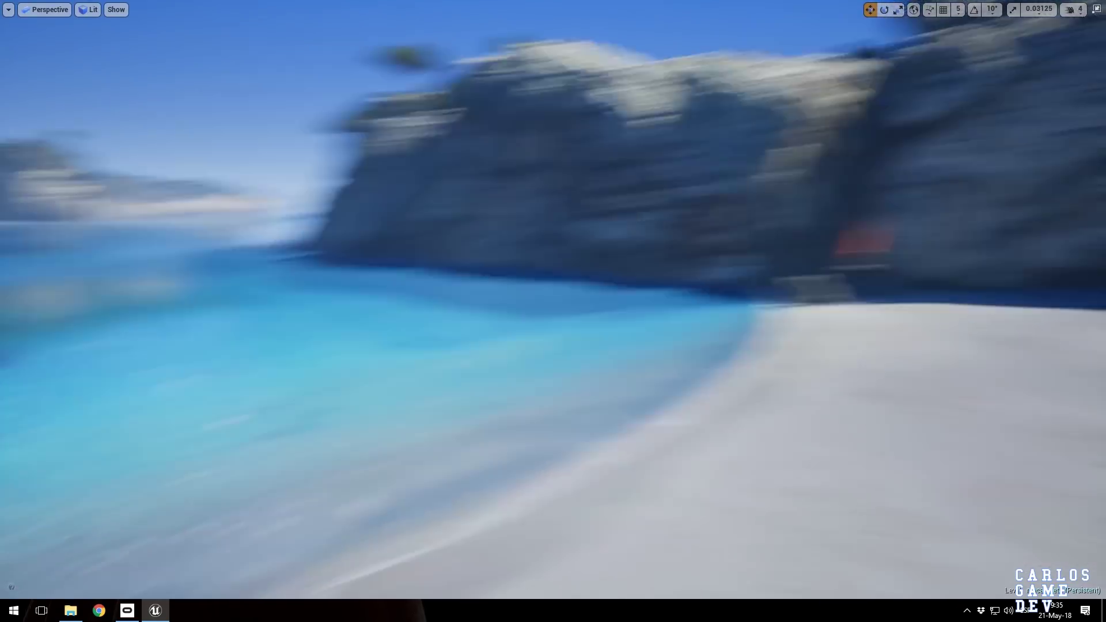
Switch to Unlit view mode and fly into the cave to inspect the glowing light beams near the fiery portal.
right_drag(633, 305, 708, 315)
key(alt+3)
key(w)
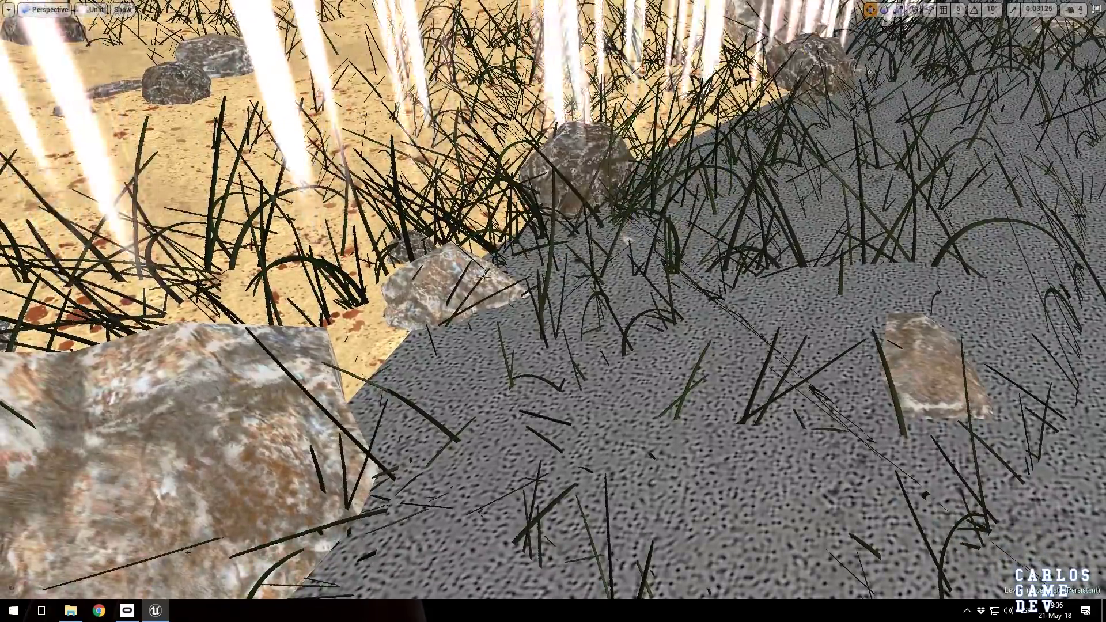
right_drag(553, 305, 556, 238)
right_drag(349, 239, 422, 196)
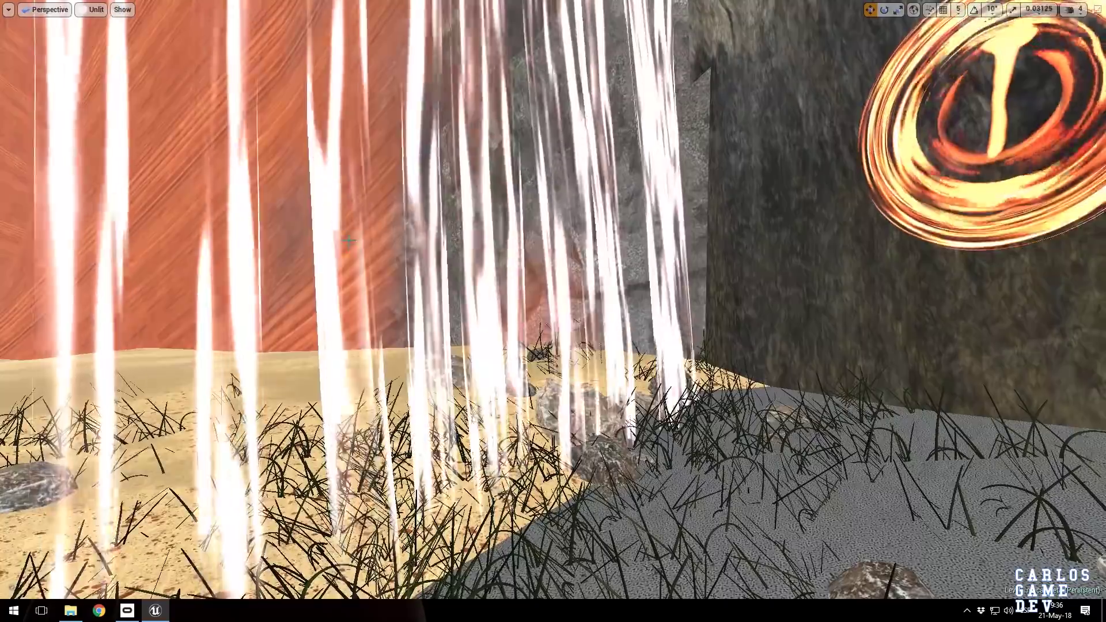
Delete the glowing light beam effect from the cave floor.
click(349, 240)
key(Delete)
mouse_move(348, 240)
right_down()
mouse_move(296, 211)
mouse_move(380, 75)
mouse_move(305, 187)
mouse_move(345, 235)
mouse_move(363, 233)
mouse_move(329, 245)
right_up()
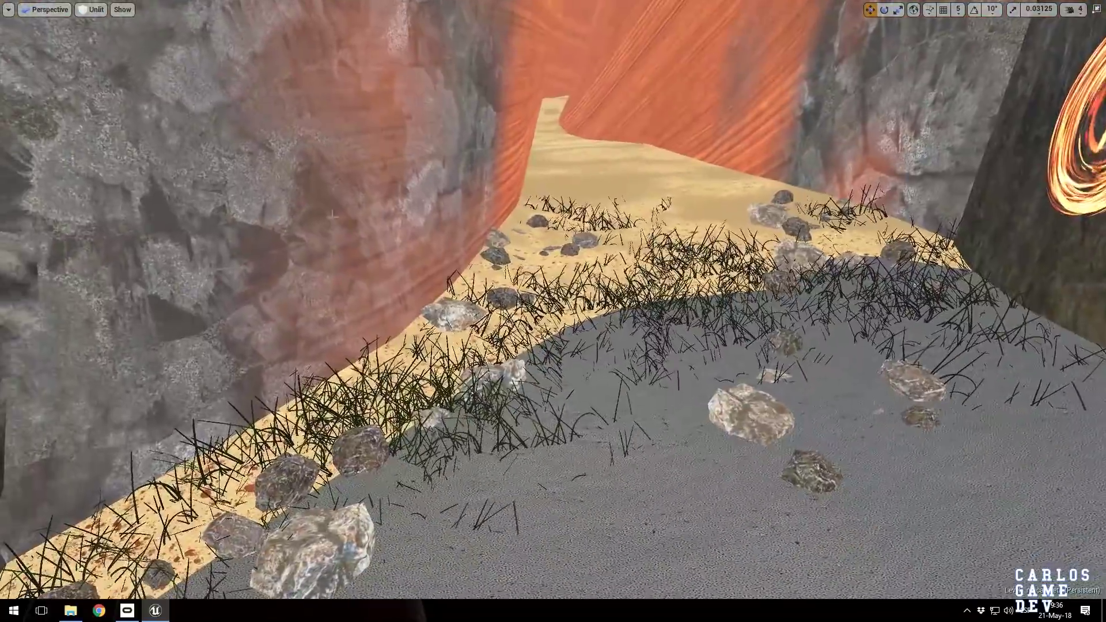
Return the viewport to Lit and examine the dark cave passage before heading back to the grassy slope.
click(91, 9)
click(103, 34)
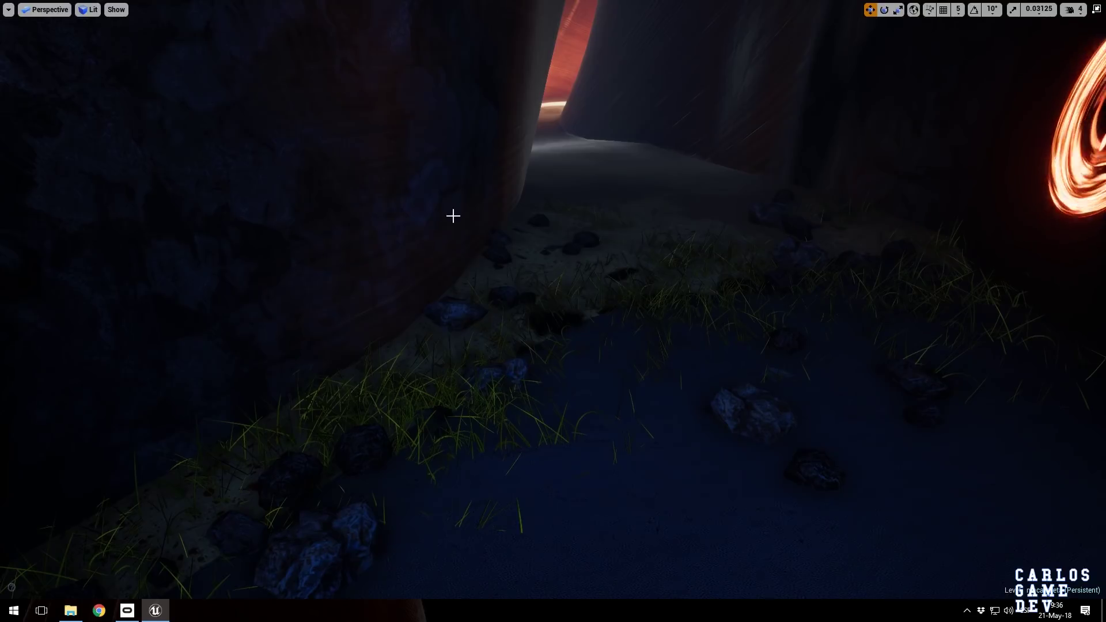
right_drag(451, 215, 469, 215)
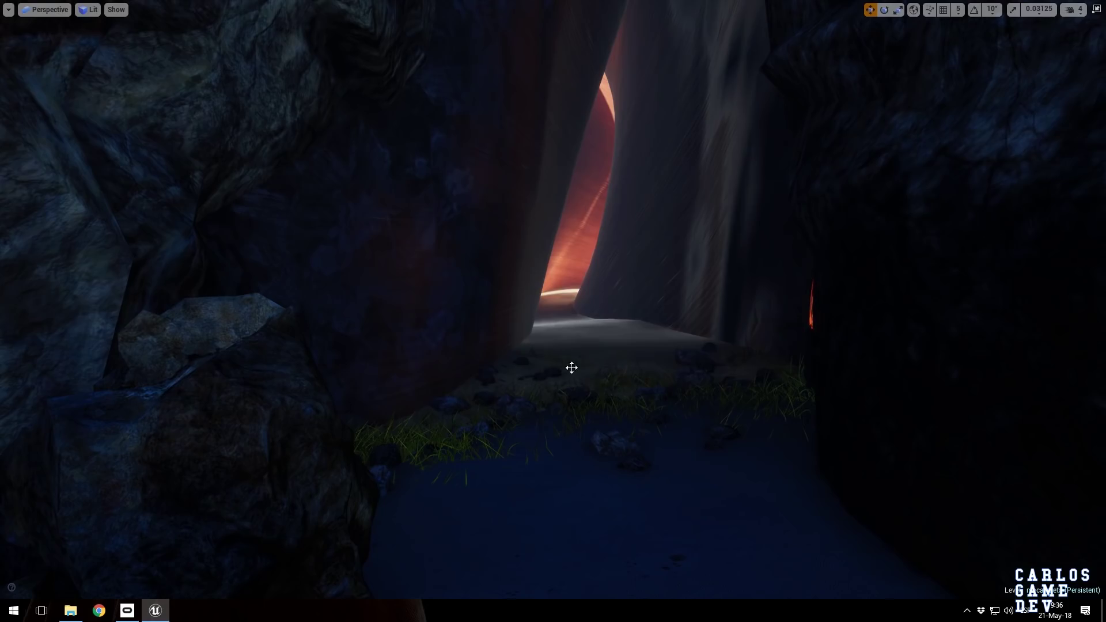
right_drag(681, 384, 852, 384)
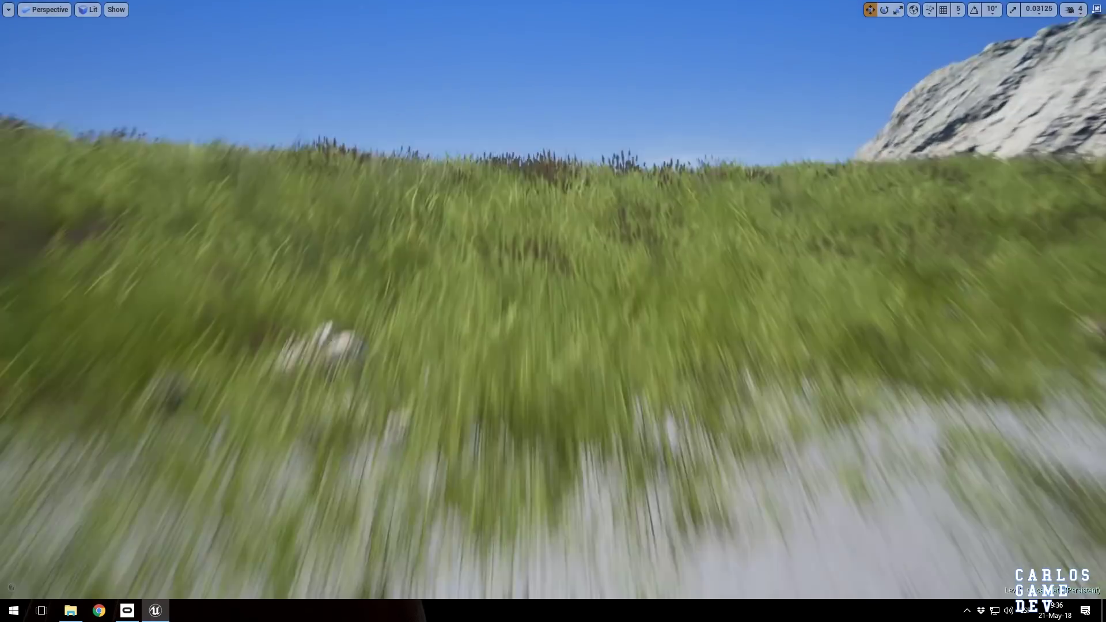
Inspect the grass blades and their bases close up in Unlit view mode where the sand meets the grass.
right_drag(645, 392, 708, 495)
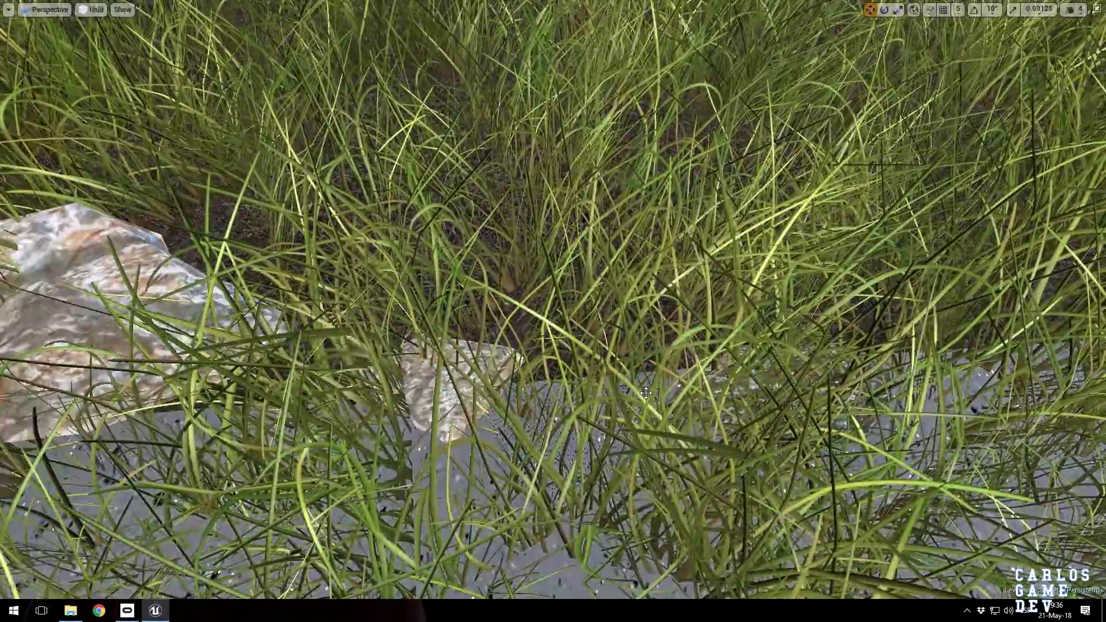
right_drag(646, 393, 754, 396)
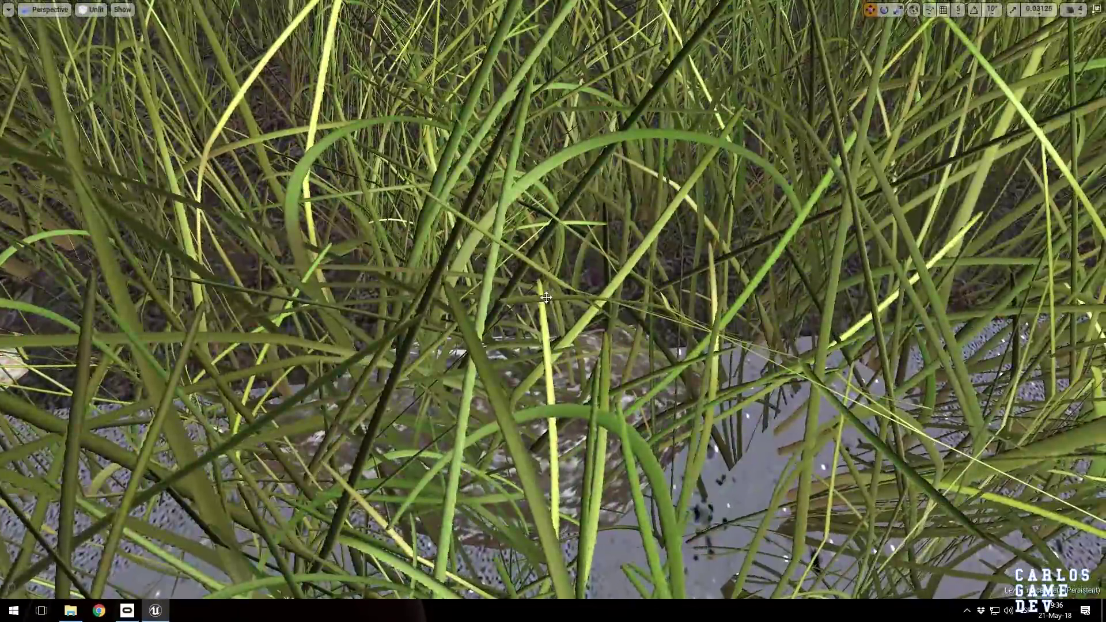
right_drag(546, 298, 625, 299)
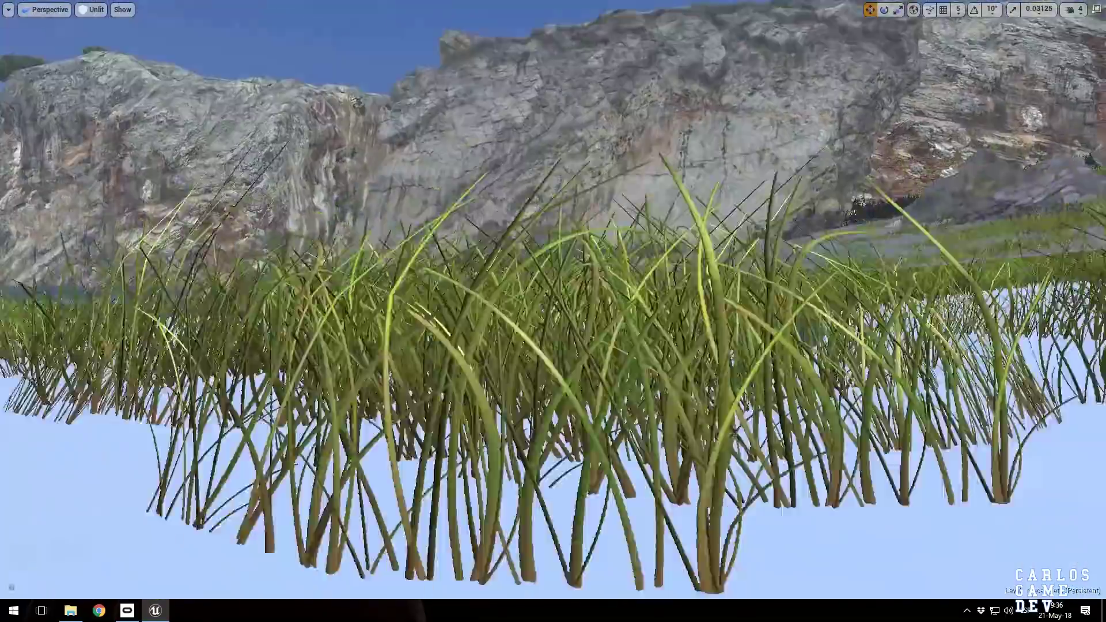
key(s)
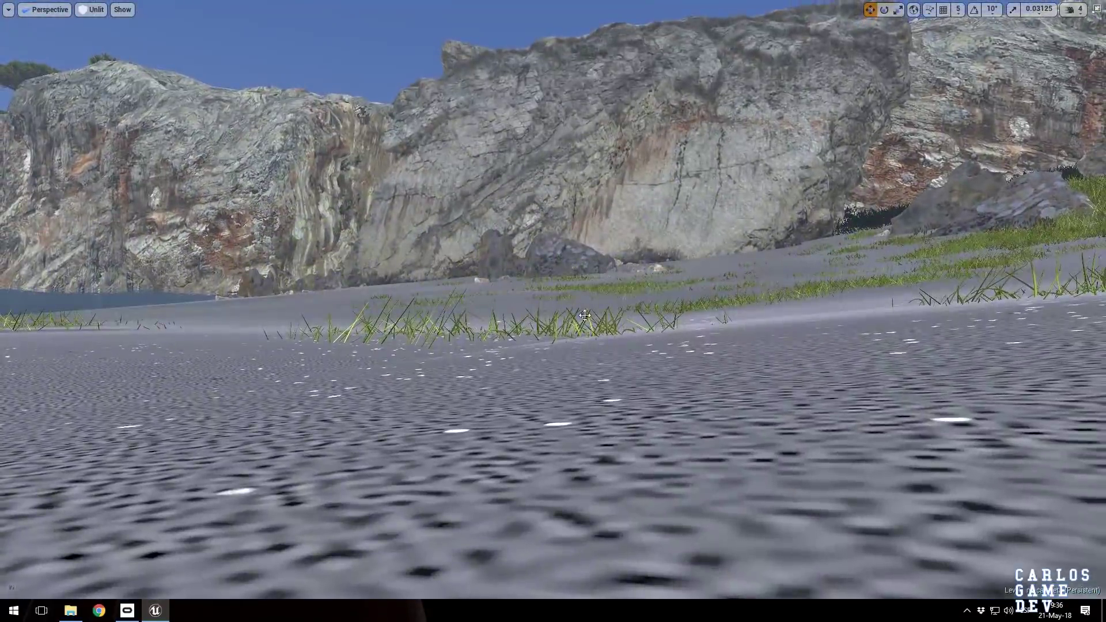
Leave the full-screen viewport, enter Foliage mode and review the scaling and placement settings of the Grass01B foliage type.
scroll(585, 315, down, 5)
key(F11)
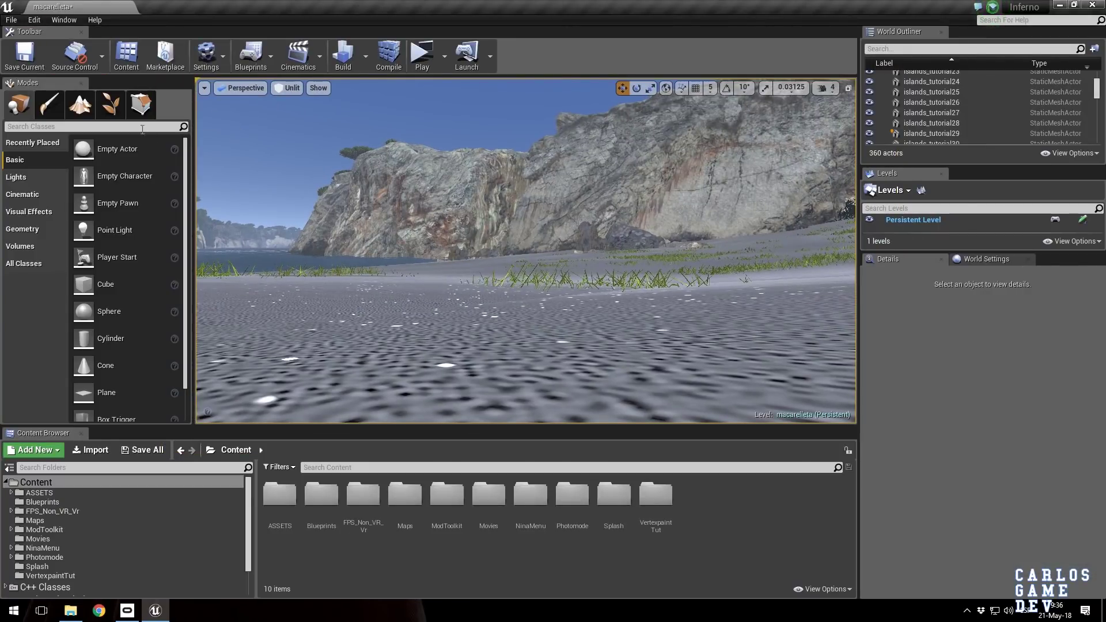
click(111, 104)
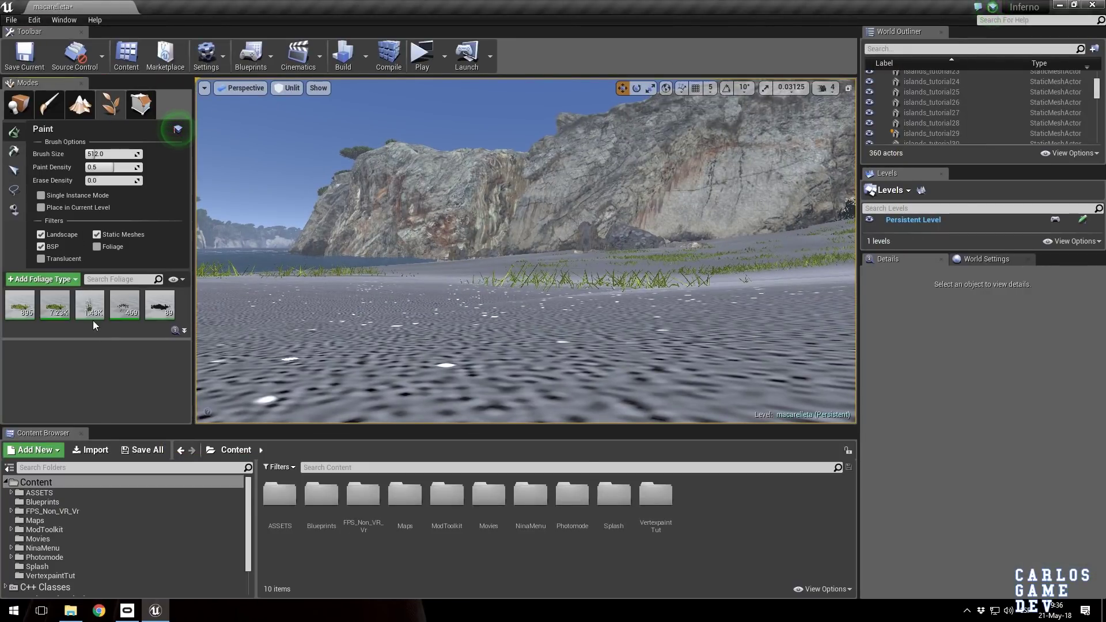
click(55, 302)
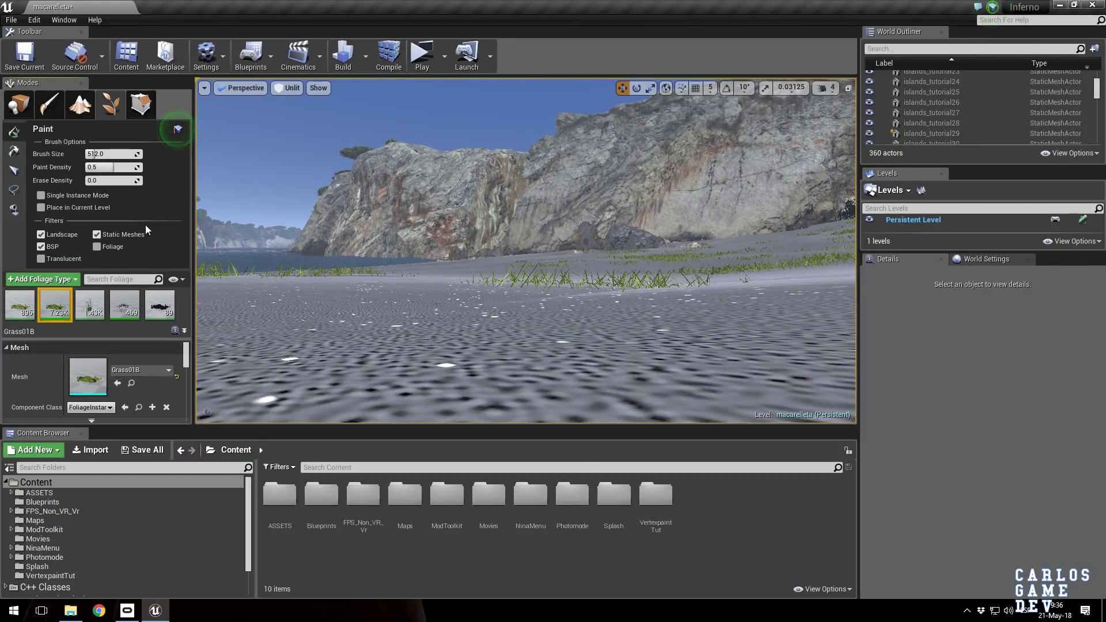
scroll(79, 375, down, 5)
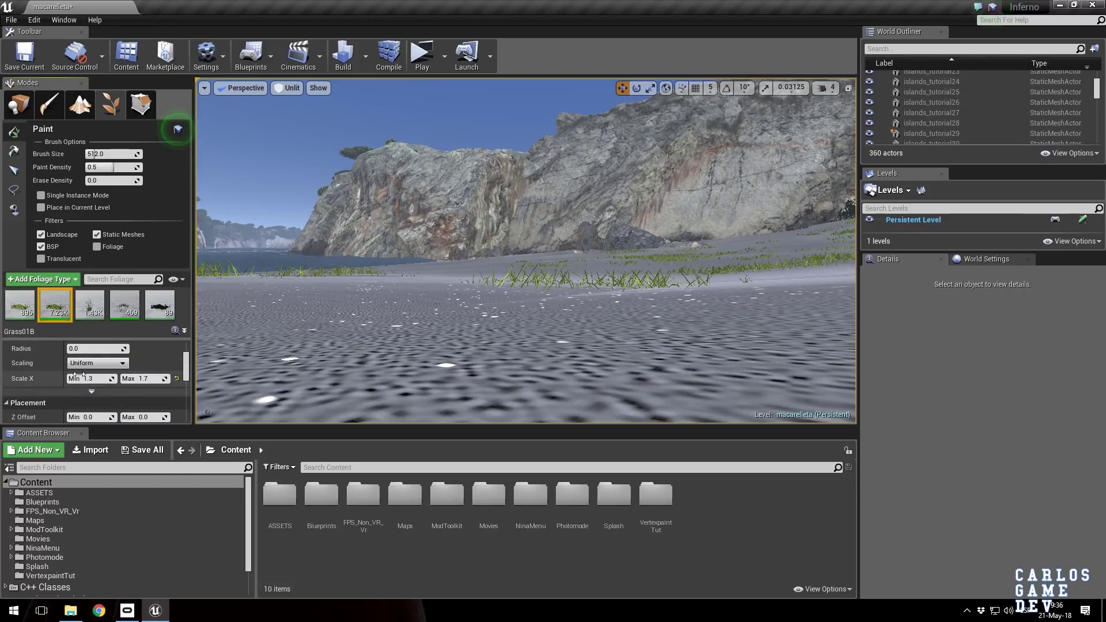
scroll(136, 378, down, 5)
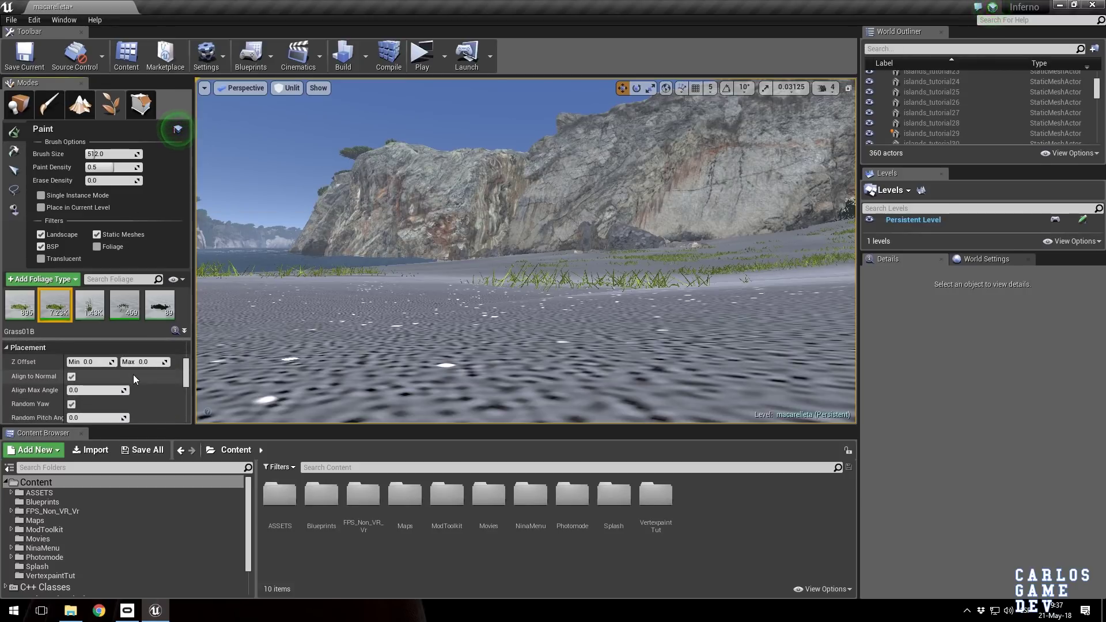
Undo the large grass01 test patch on the beach and reduce the foliage brush size to about 283.
click(22, 305)
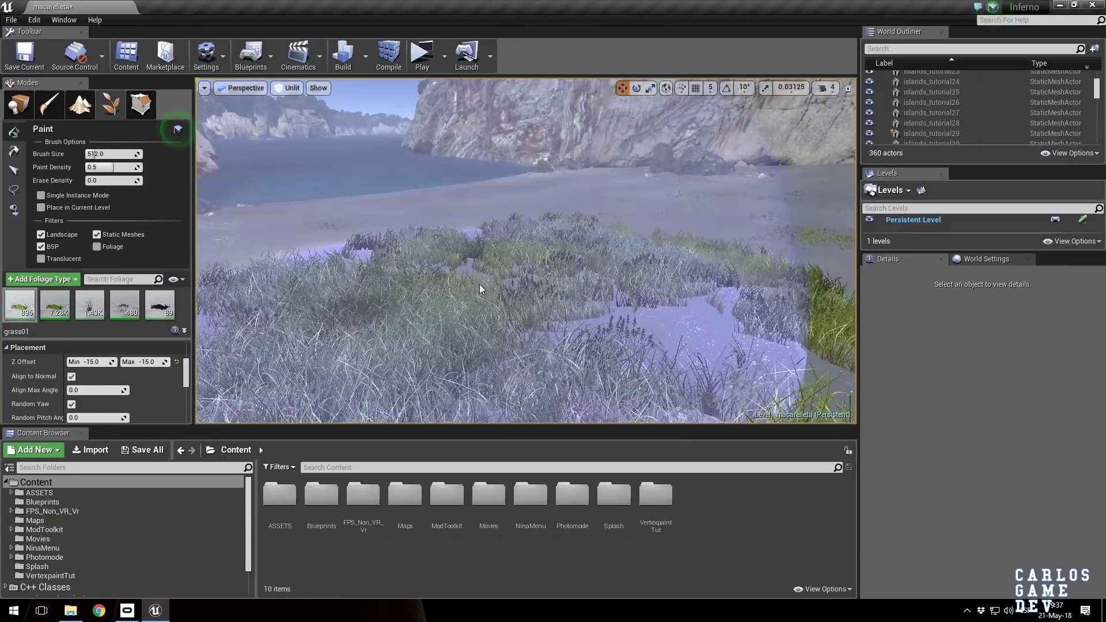
key(ctrl+z)
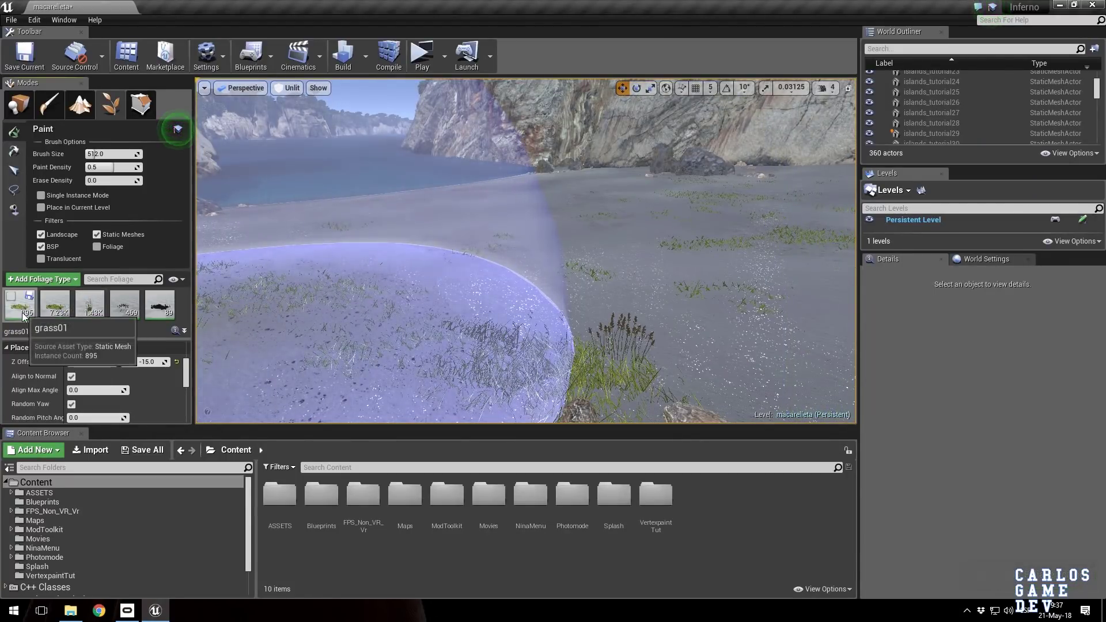
drag(94, 154, 87, 154)
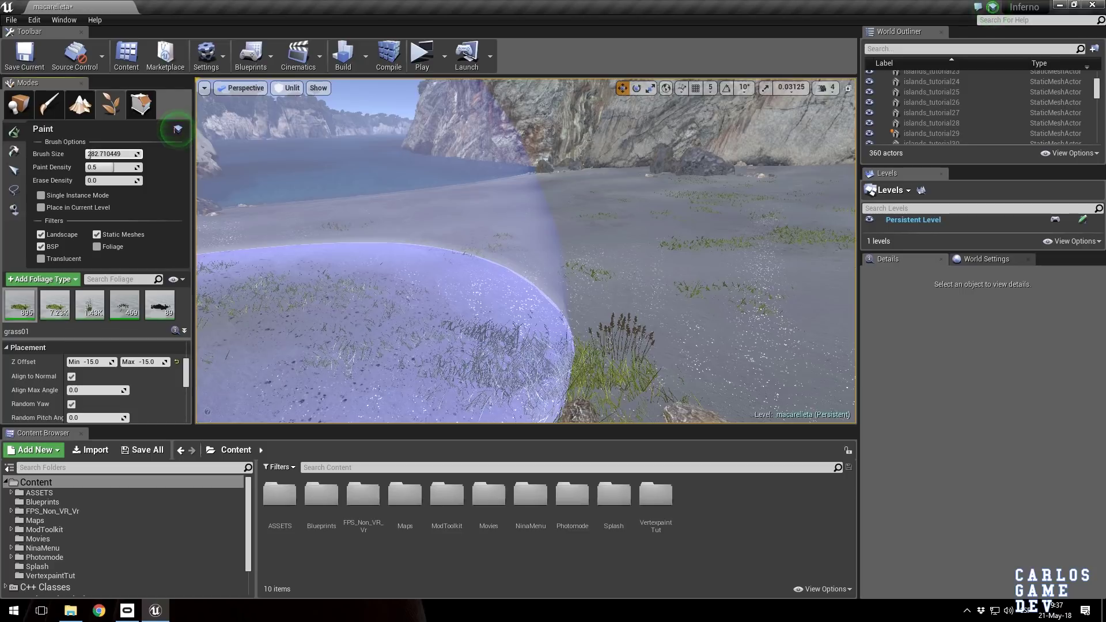
Try painting a smaller patch of grass01 on the open sand near the water and undo it.
right_drag(363, 317, 331, 296)
key(w)
drag(486, 301, 500, 273)
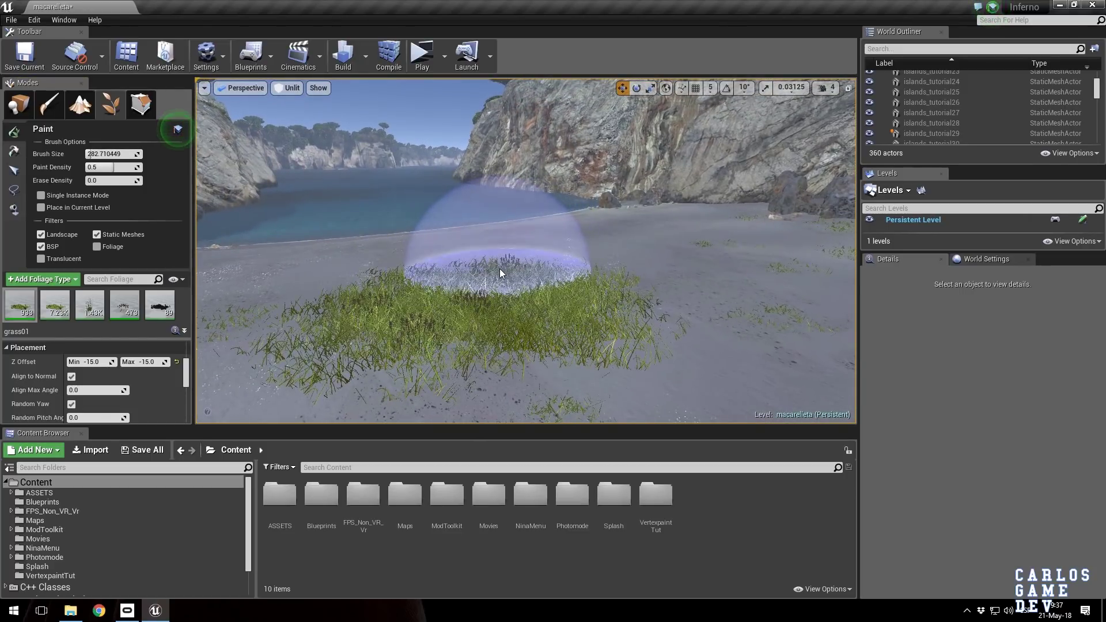
key(ctrl+z)
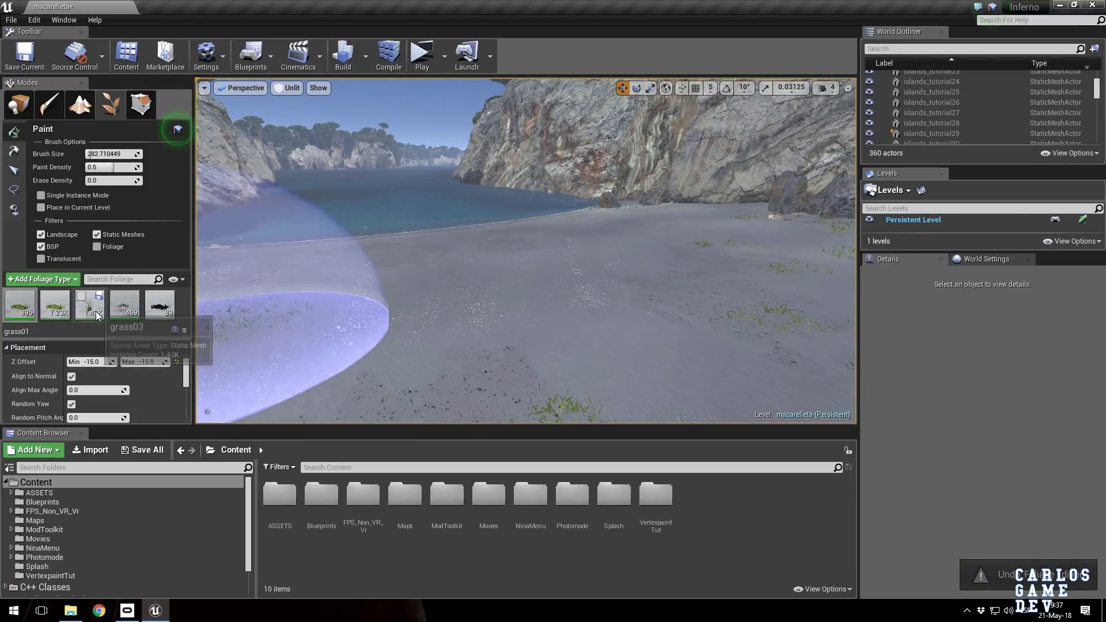
Set both the minimum and maximum Z Offset of the grass01 foliage type to -45.
click(19, 313)
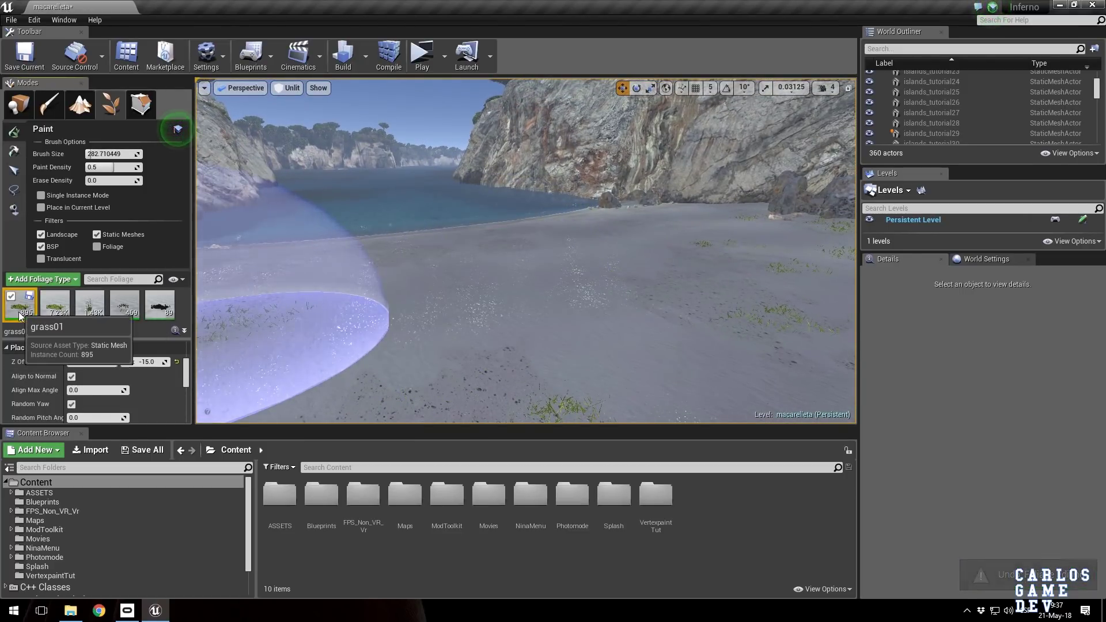
click(56, 308)
click(125, 304)
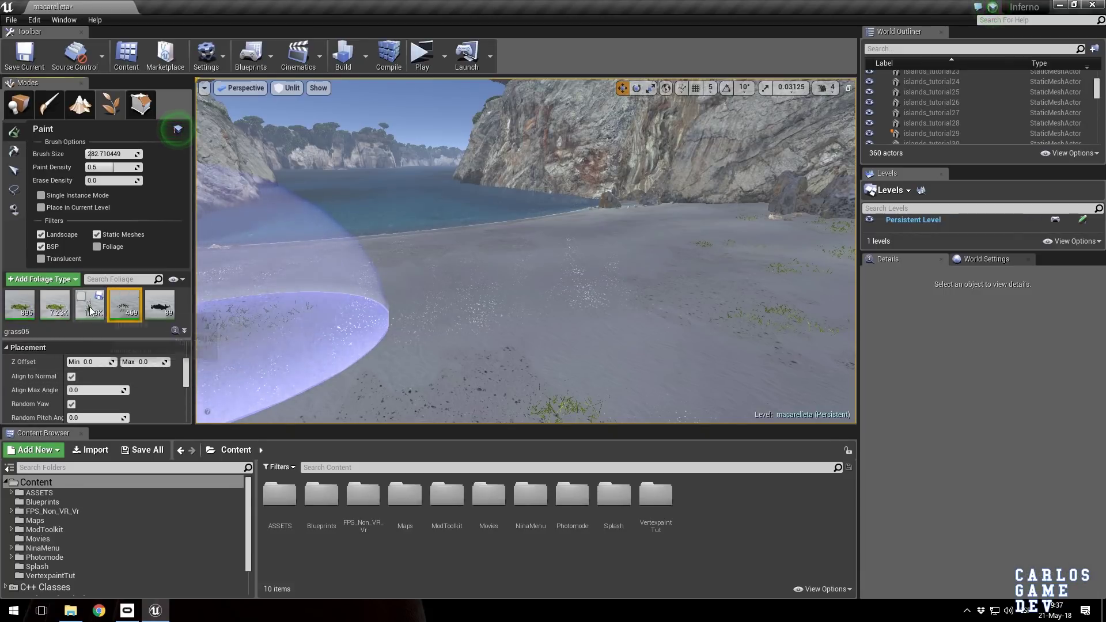
click(20, 304)
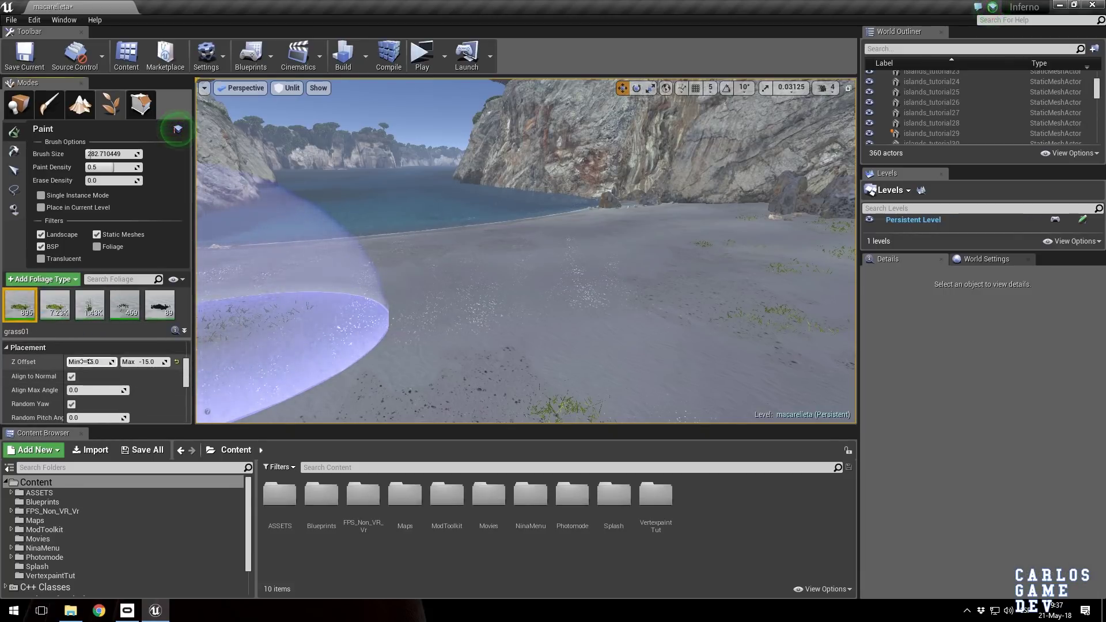
click(91, 363)
text(-45)
key(Return)
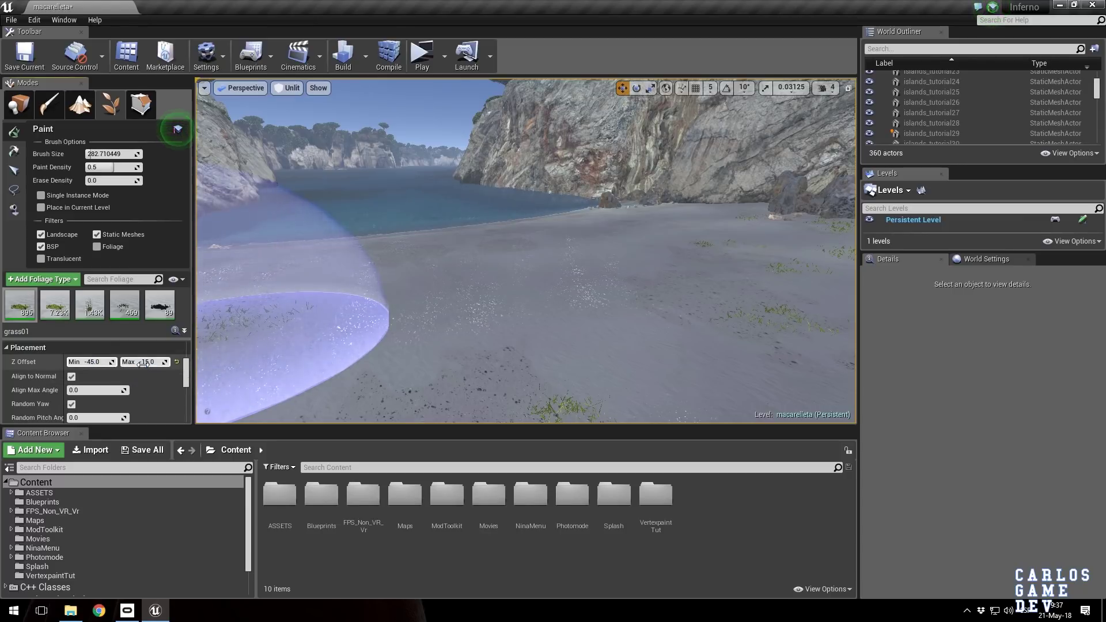
text(-45)
Paint trial patches of grass01 on the sand with the lowered offset, inspect them near ground level and undo them.
click(421, 306)
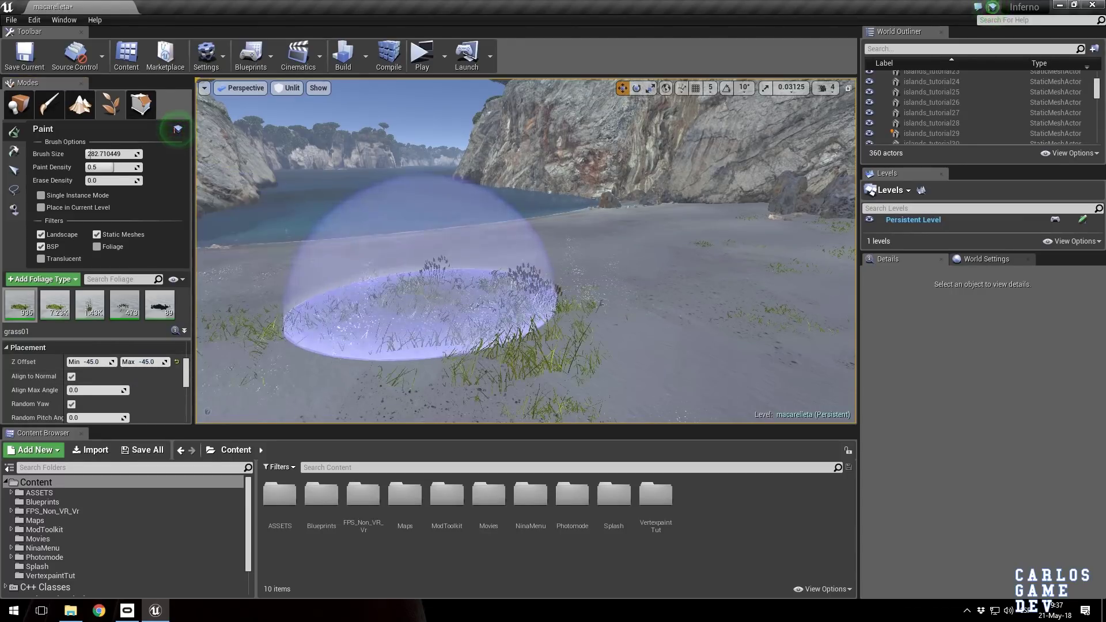
mouse_move(421, 306)
right_down()
mouse_move(364, 335)
mouse_move(437, 293)
mouse_move(489, 287)
right_up()
key(ctrl+z)
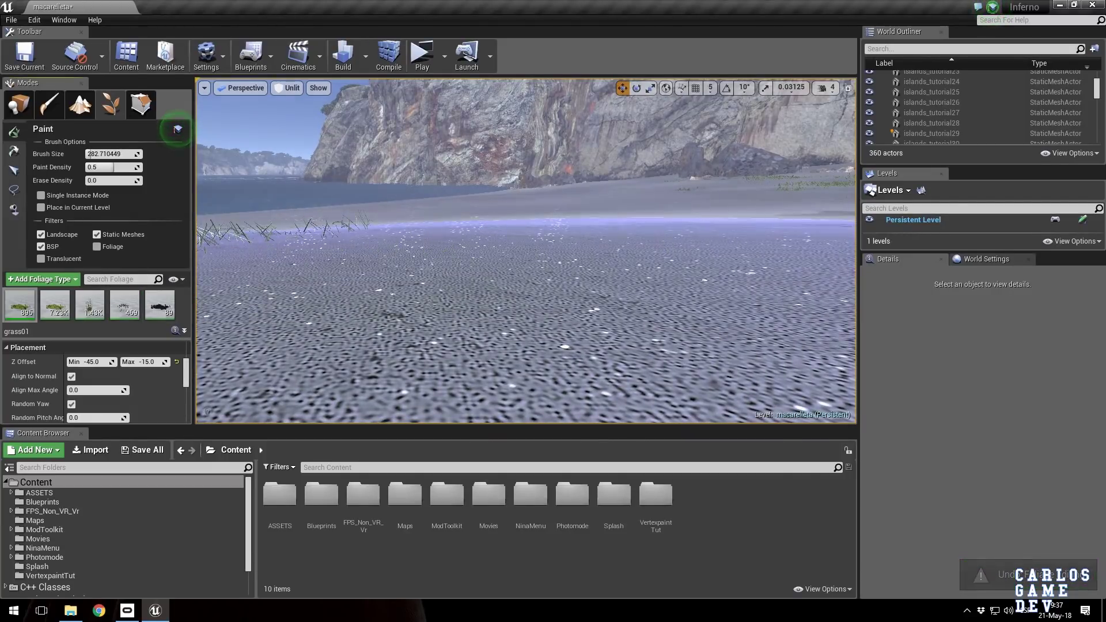
click(490, 311)
right_drag(489, 311, 493, 322)
key(ctrl+z)
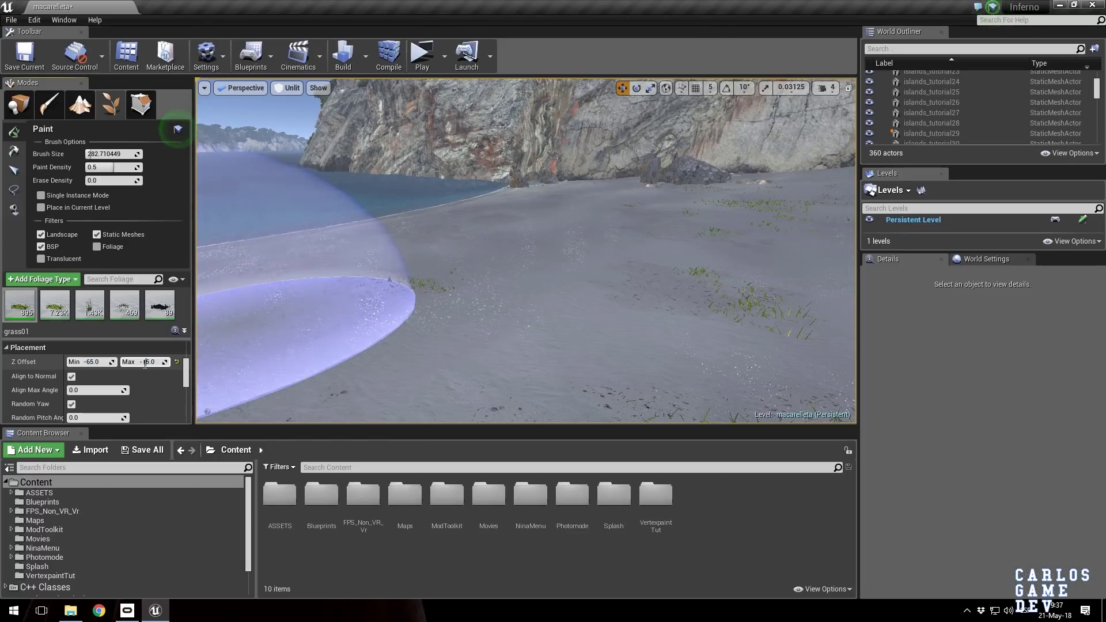
Set grass01's minimum and maximum Z Offset to -65, paint a test patch, inspect its blades close up and undo it.
click(526, 254)
right_drag(523, 264, 484, 273)
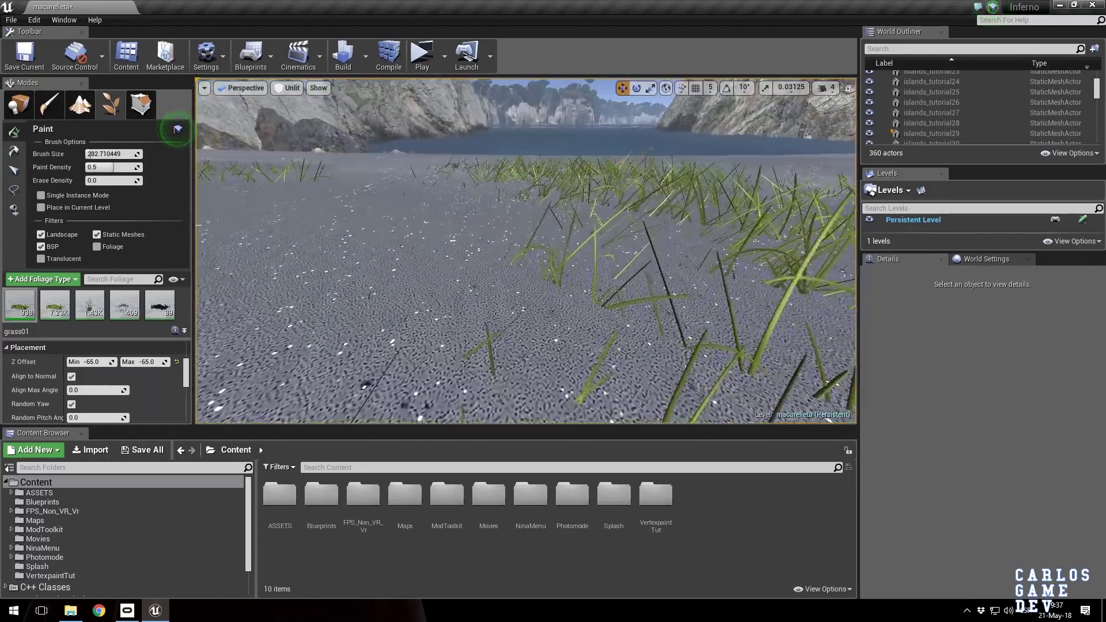
right_drag(523, 310, 570, 201)
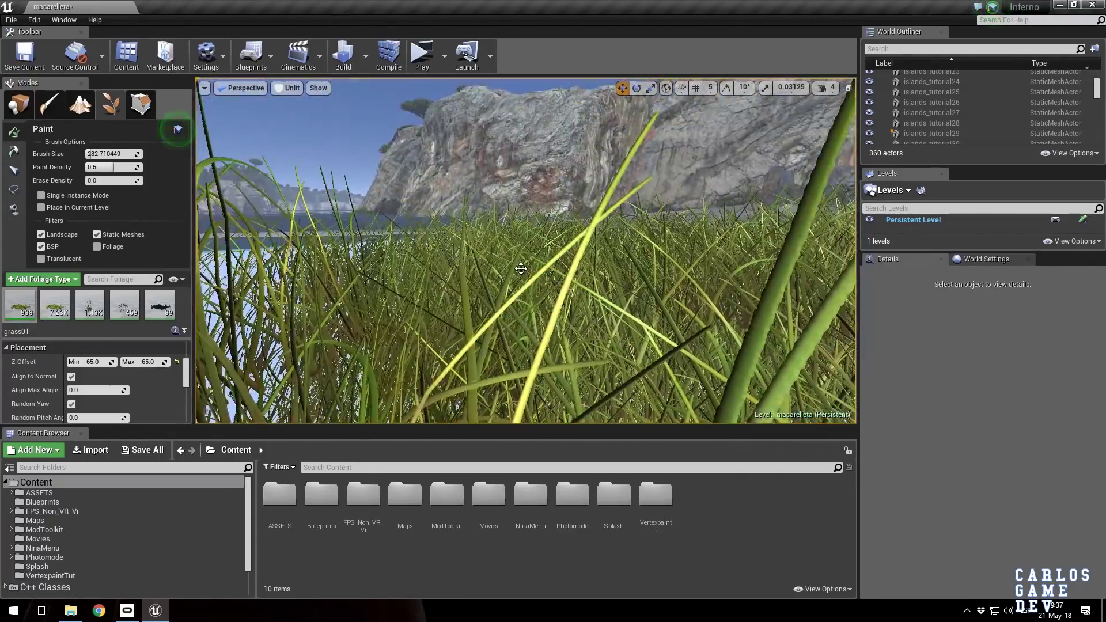
key(ctrl+z)
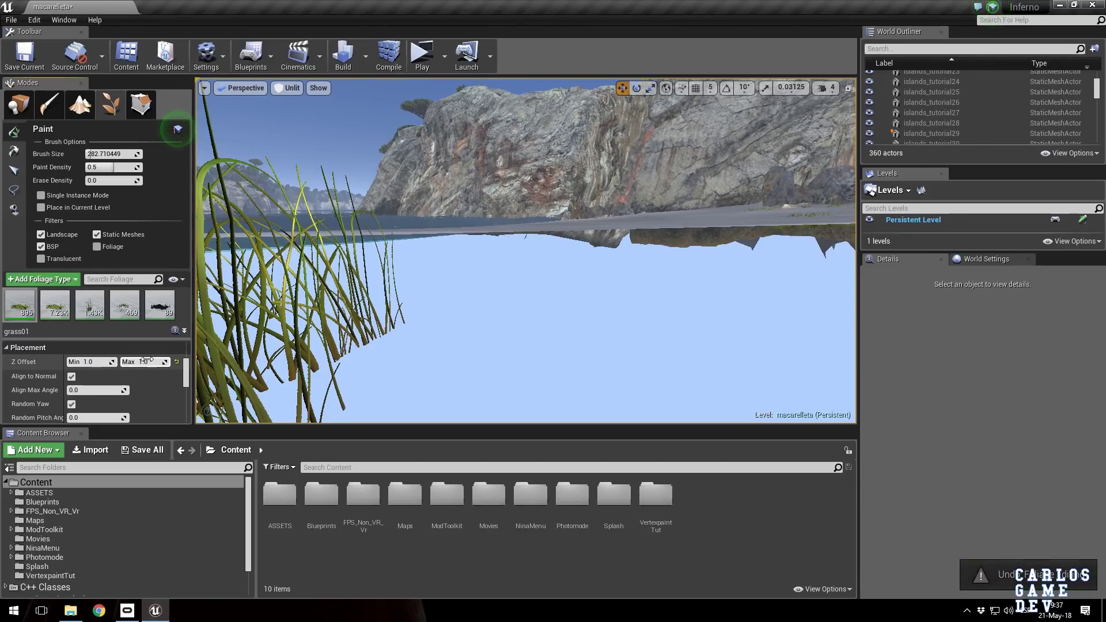
Set grass01's minimum and maximum Z Offset to 1 and paint a test patch on the sand, examining its blade bases.
right_drag(586, 198, 569, 248)
click(586, 198)
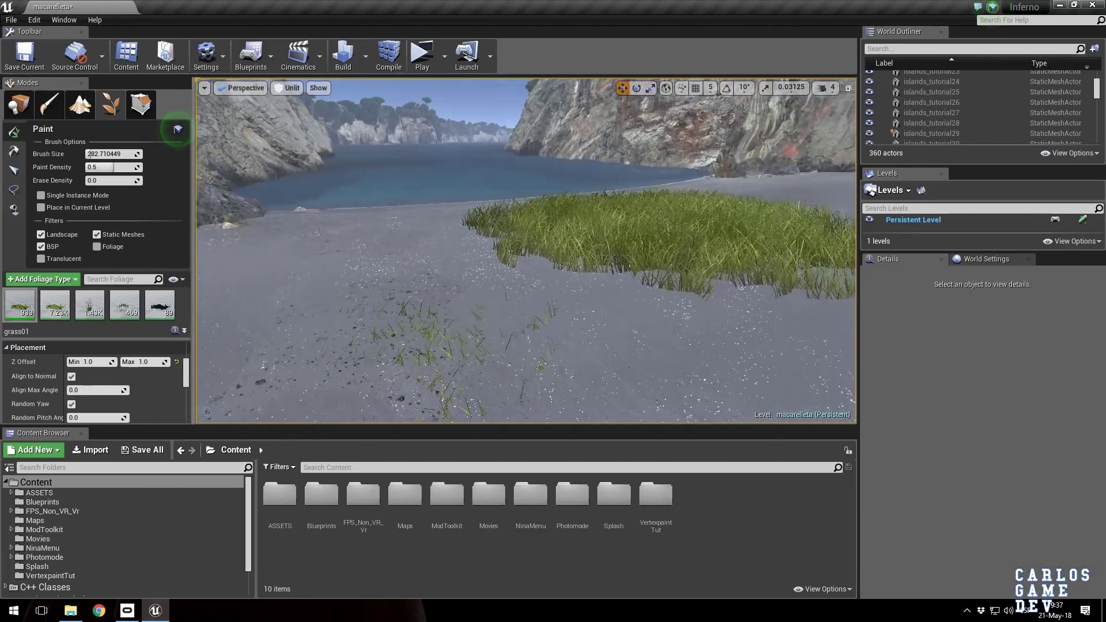
right_drag(586, 198, 602, 196)
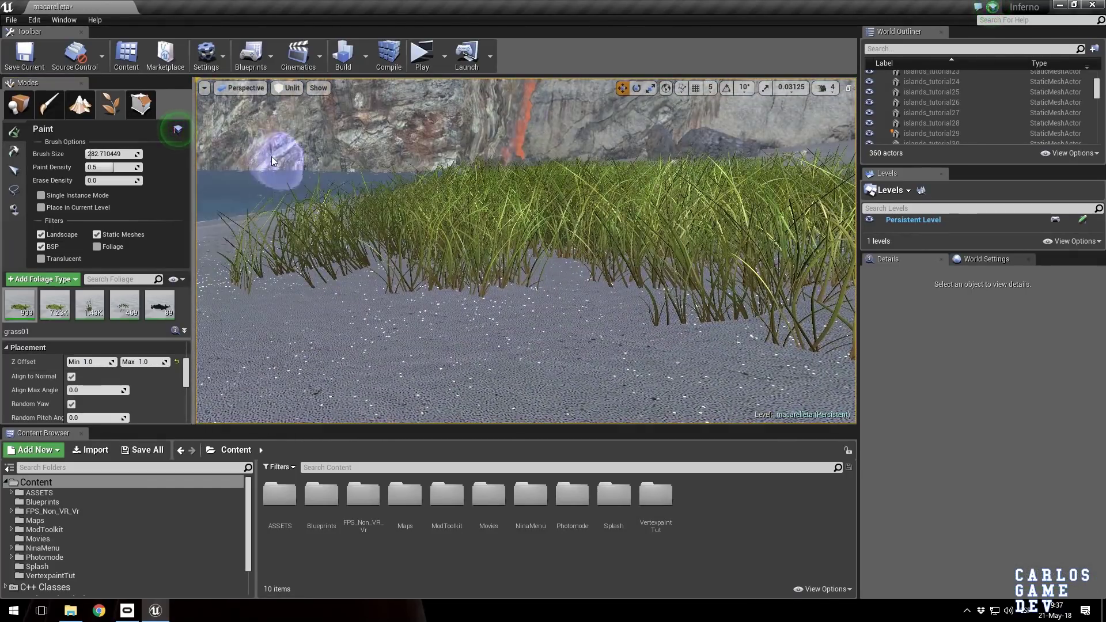
Return to Place mode with the viewport in Lit view and undo the painted grass patch.
click(288, 88)
click(291, 103)
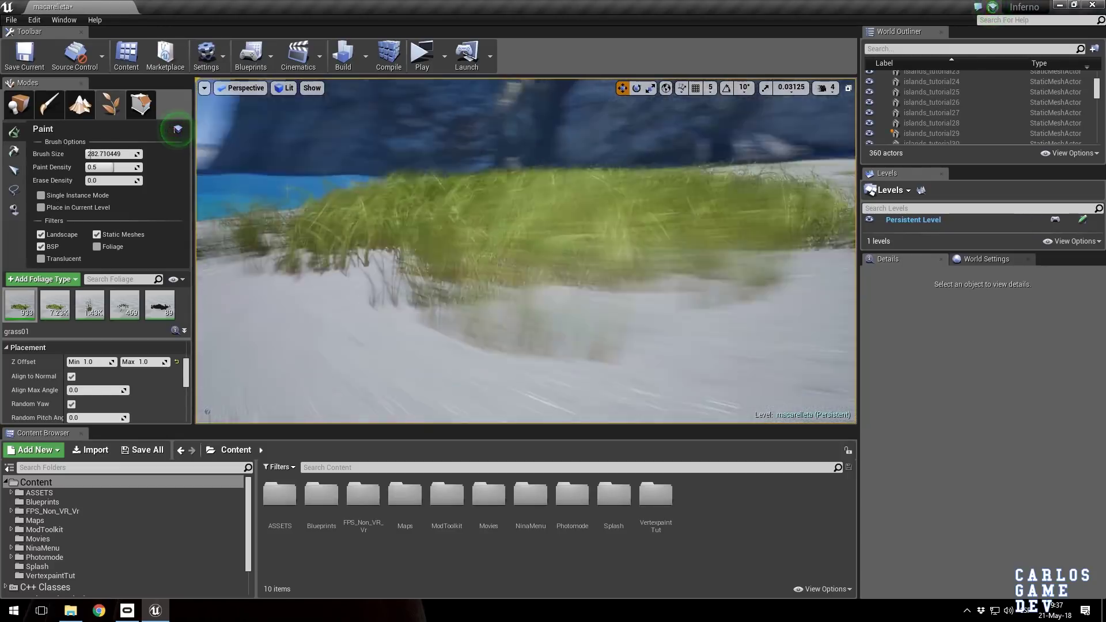
click(19, 105)
right_drag(357, 201, 350, 202)
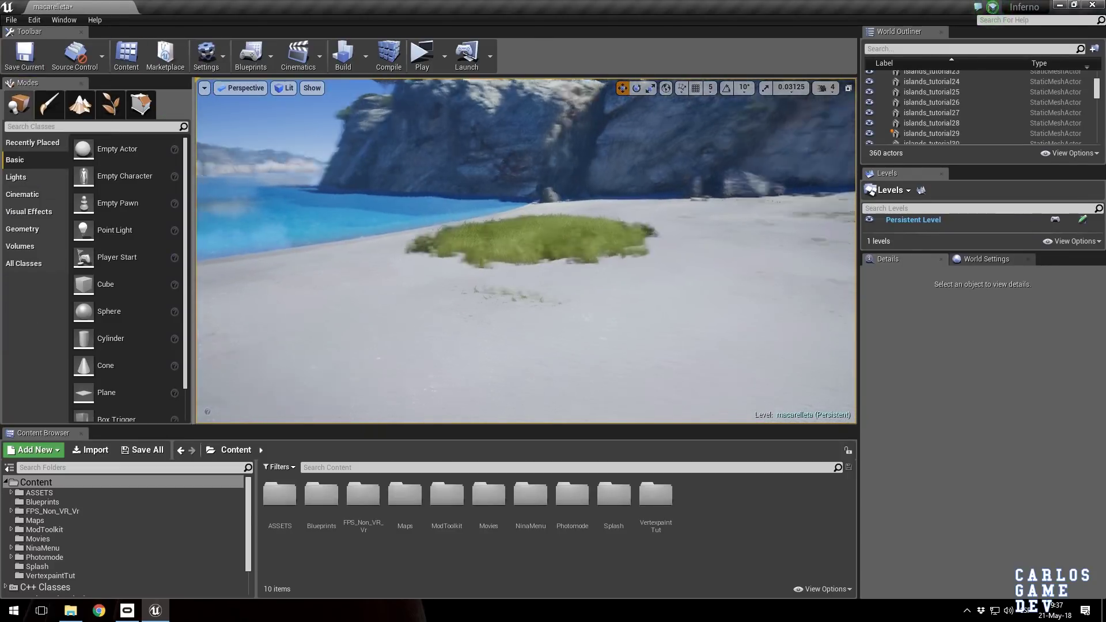
key(ctrl+z)
right_drag(557, 273, 610, 296)
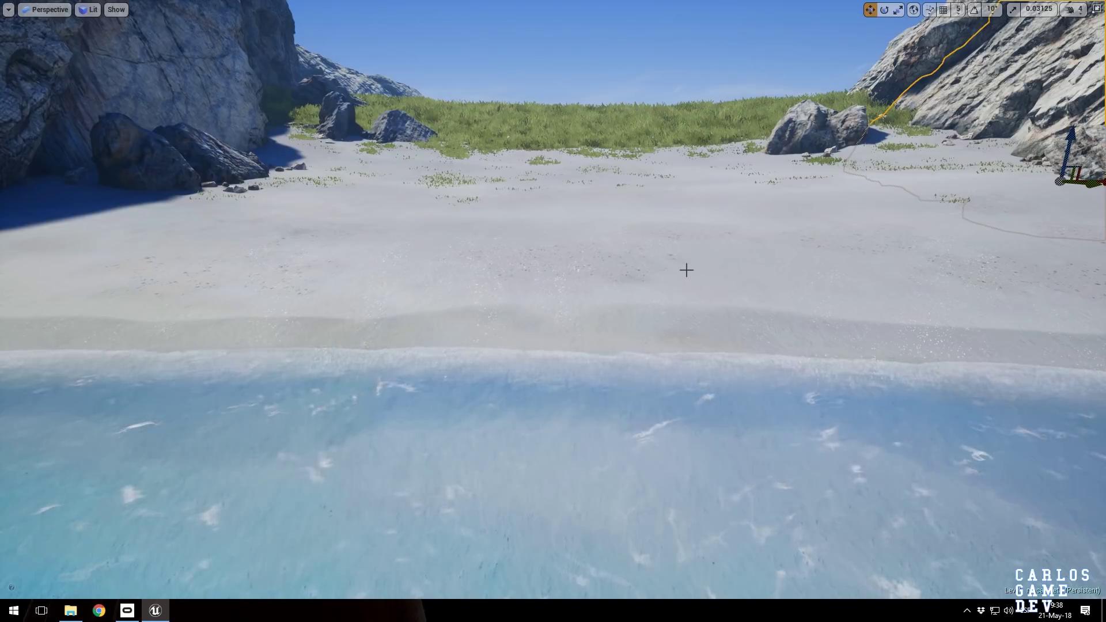
Examine the sandy beach, shoreline foam, boulders and surrounding cliffs of the cove in the full-screen Lit view.
right_drag(686, 269, 616, 273)
right_drag(519, 297, 449, 300)
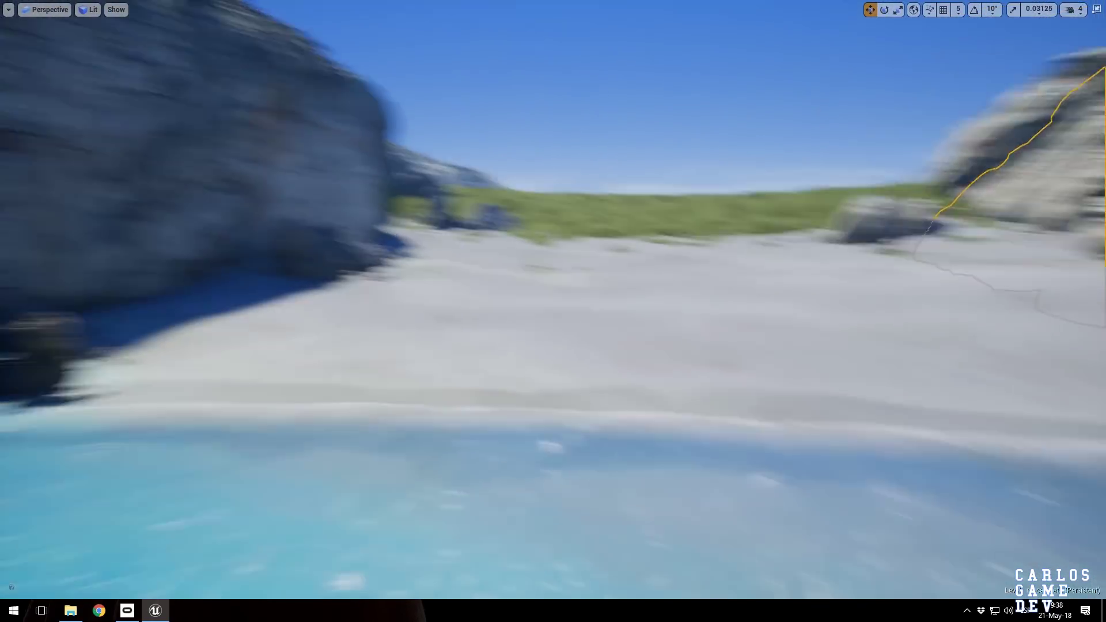
key(w)
right_drag(552, 311, 634, 312)
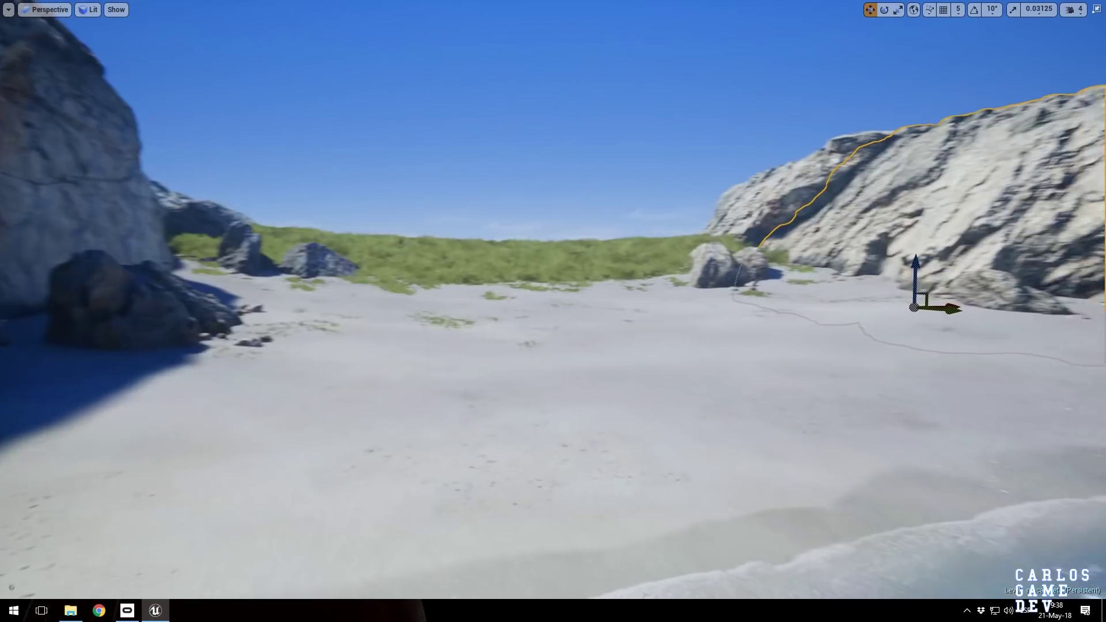
right_drag(552, 311, 835, 305)
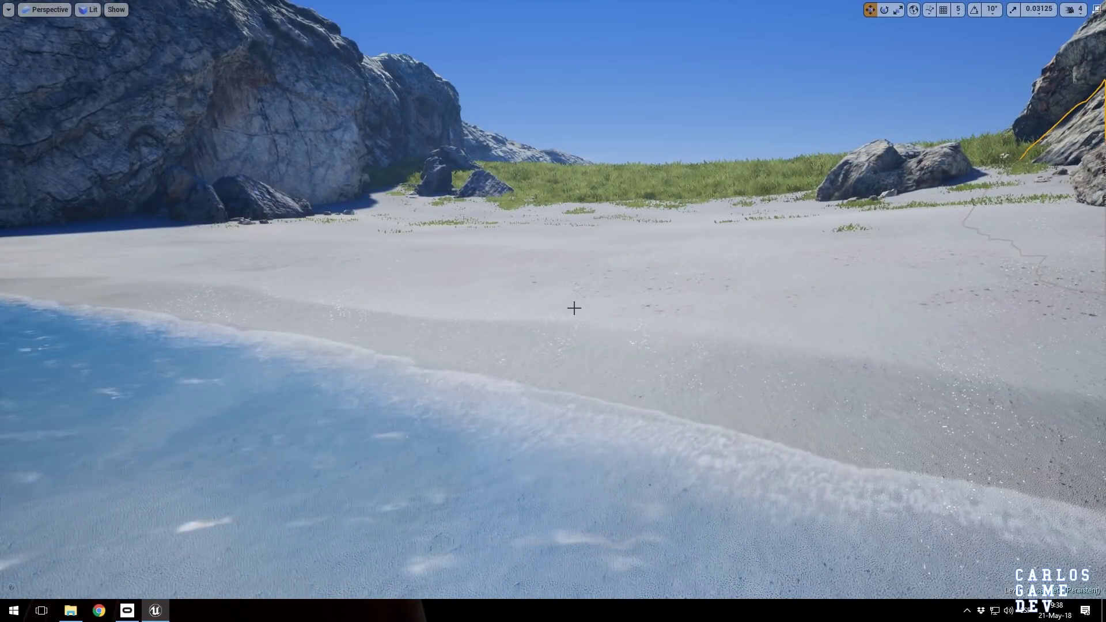
right_drag(573, 308, 490, 310)
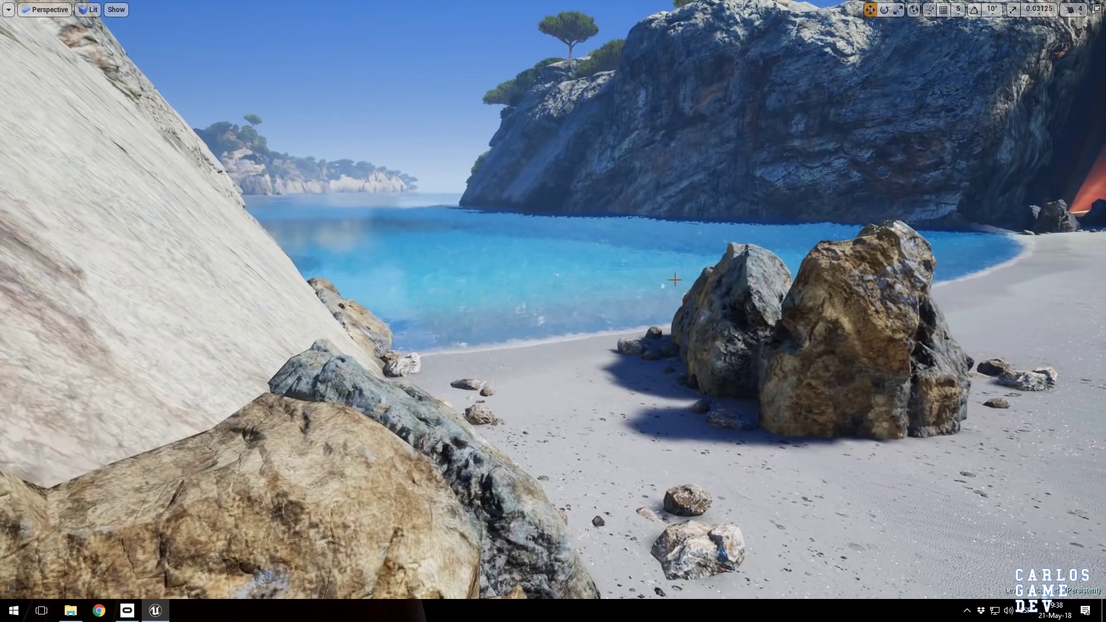
right_drag(675, 280, 760, 294)
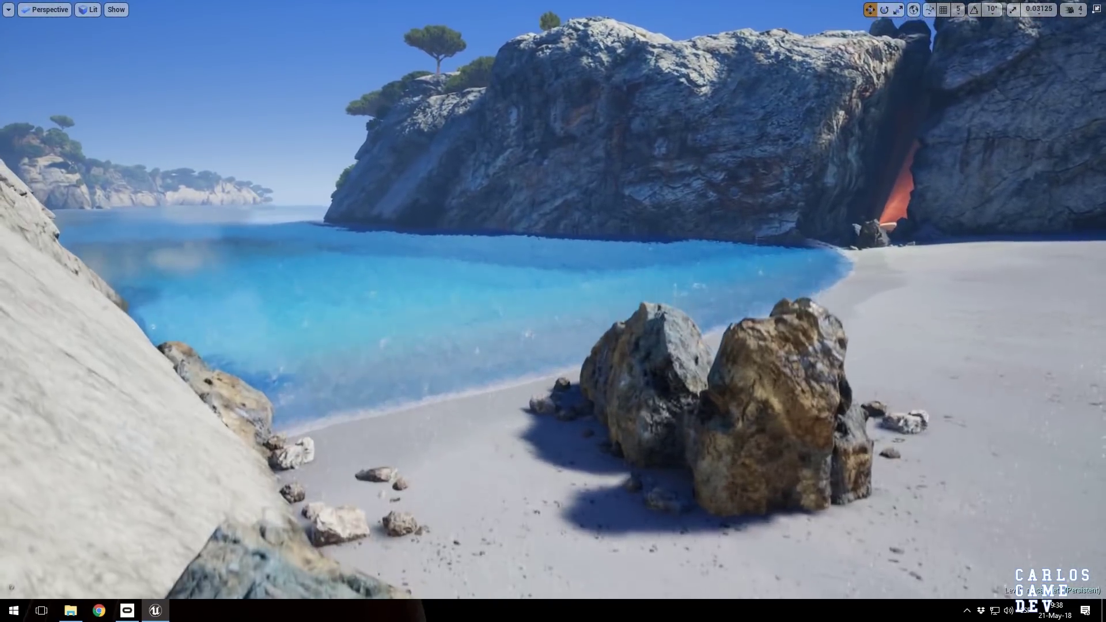
key(w)
mouse_move(647, 264)
right_down()
mouse_move(659, 272)
mouse_move(647, 263)
right_up()
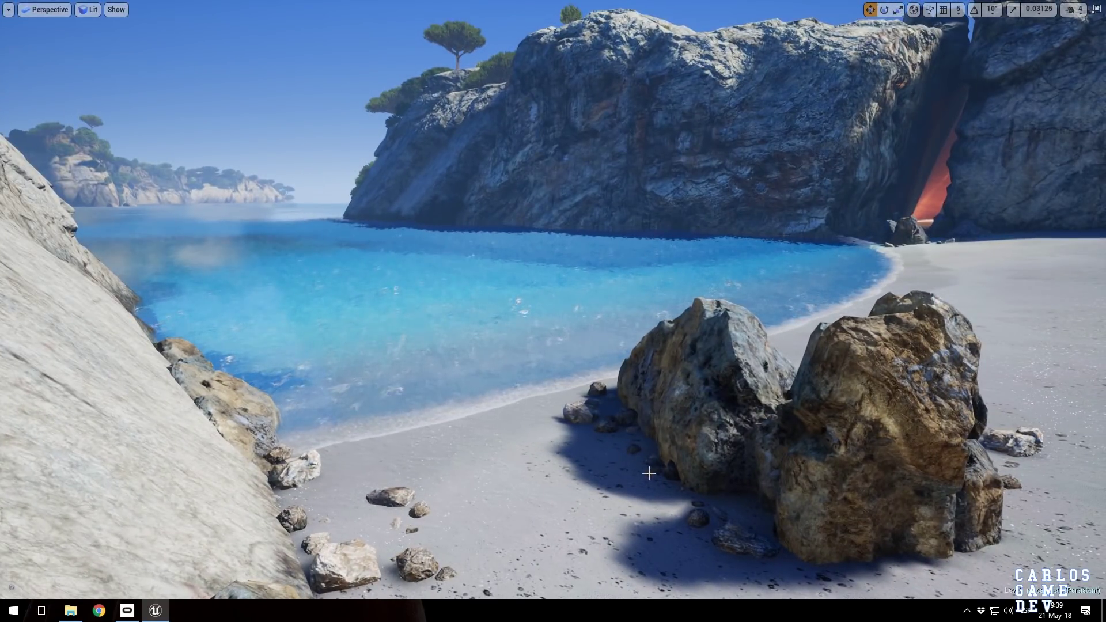
Examine the grass field behind the beach and how it blends into the distant hills and trees.
right_drag(649, 474, 495, 461)
key(w)
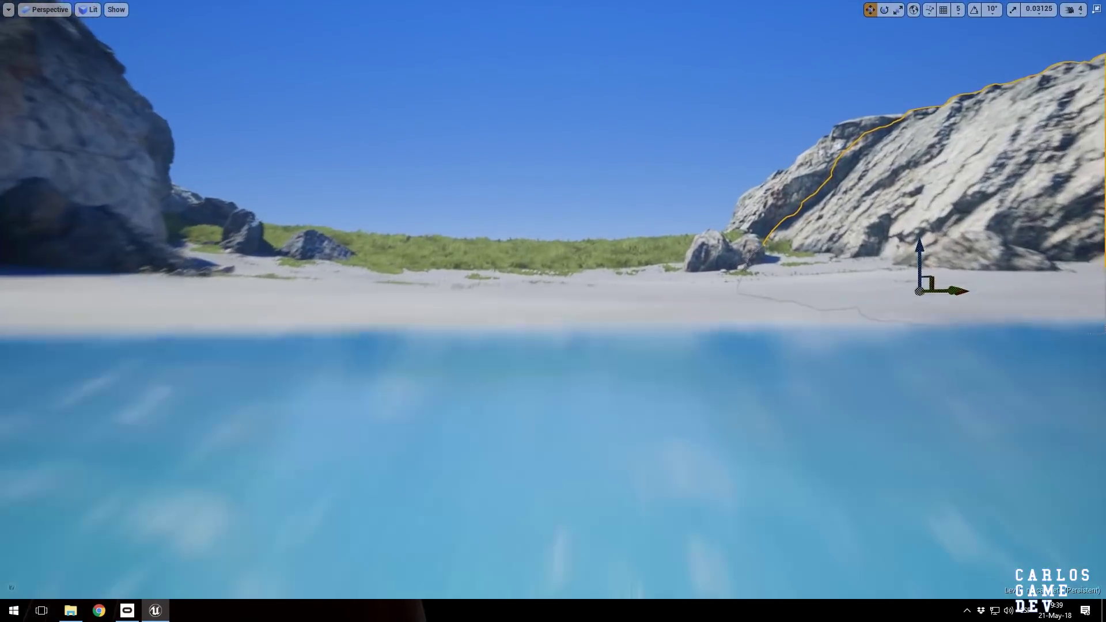
right_drag(619, 269, 620, 270)
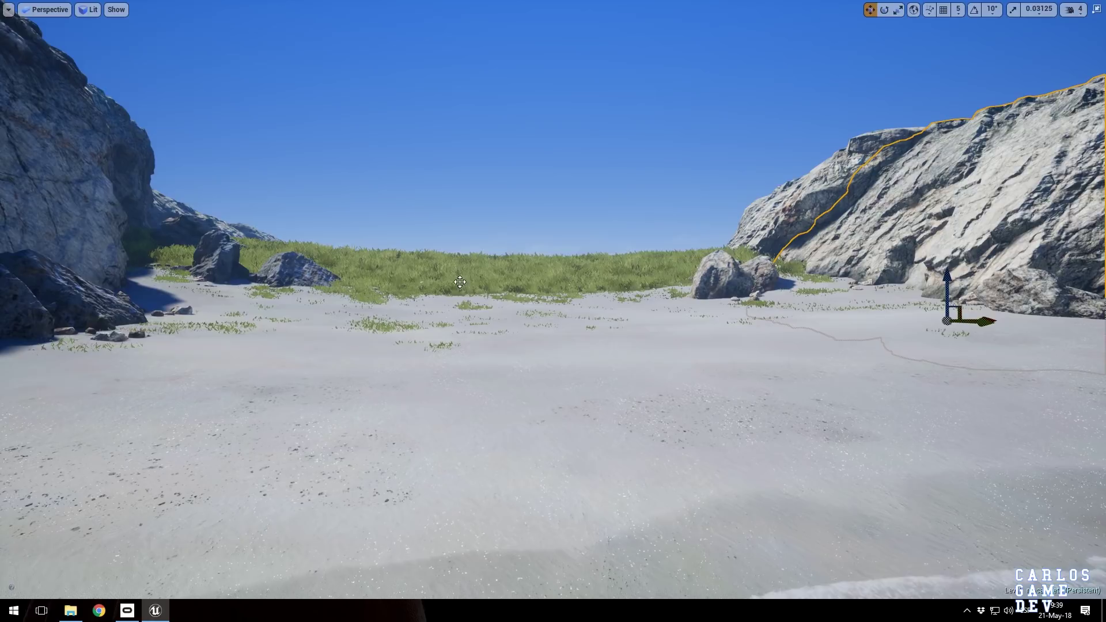
key(w)
mouse_move(460, 282)
right_down()
mouse_move(429, 282)
mouse_move(430, 294)
mouse_move(460, 281)
right_up()
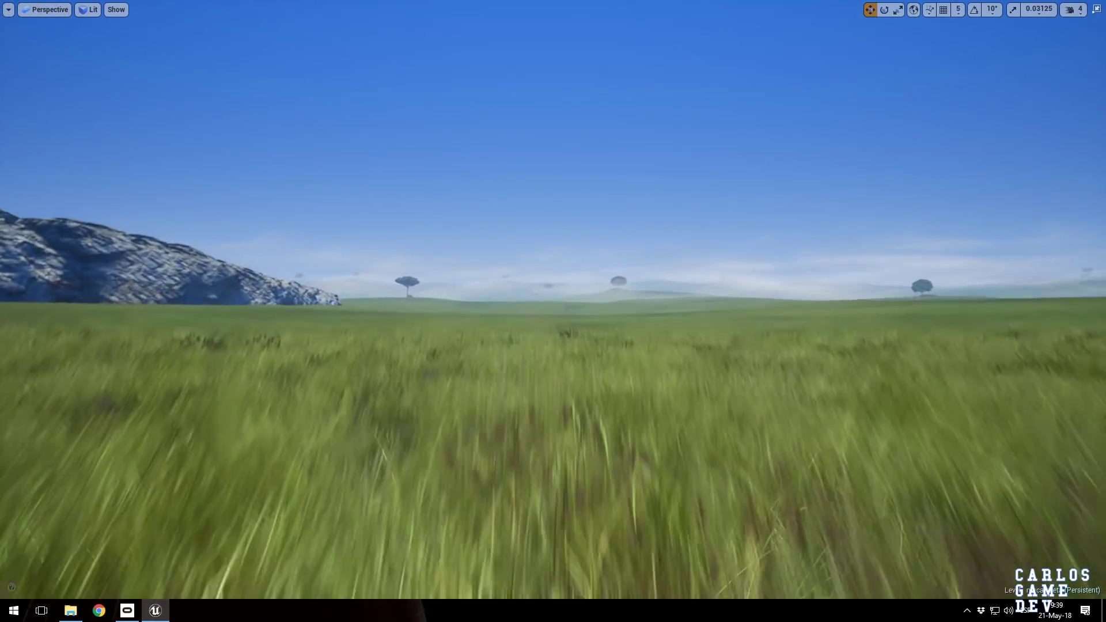
right_drag(459, 282, 459, 282)
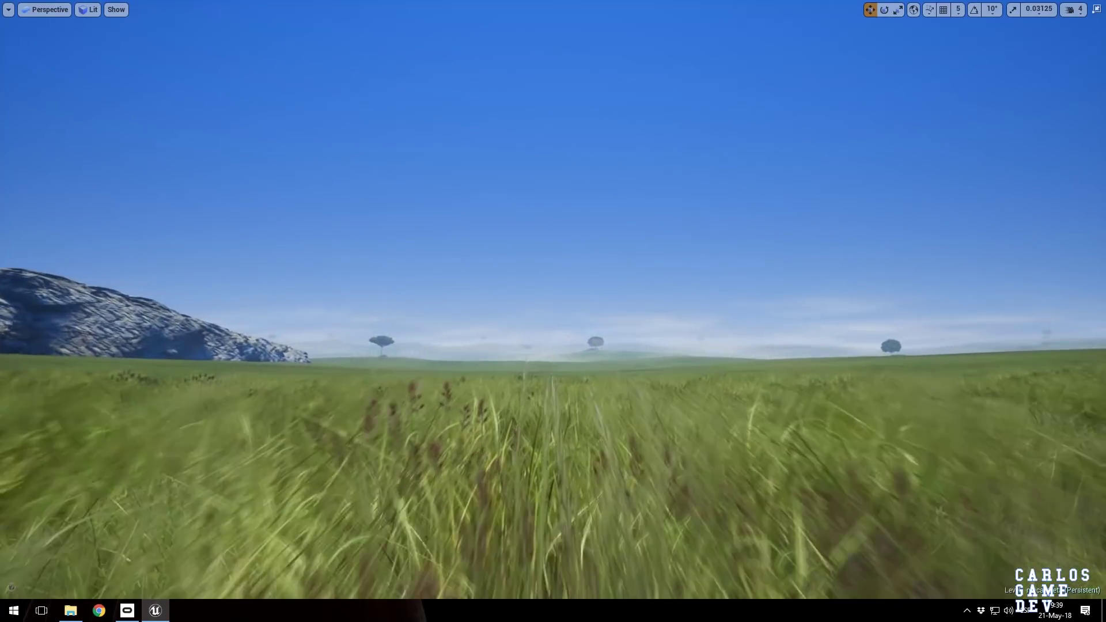
right_drag(459, 282, 459, 282)
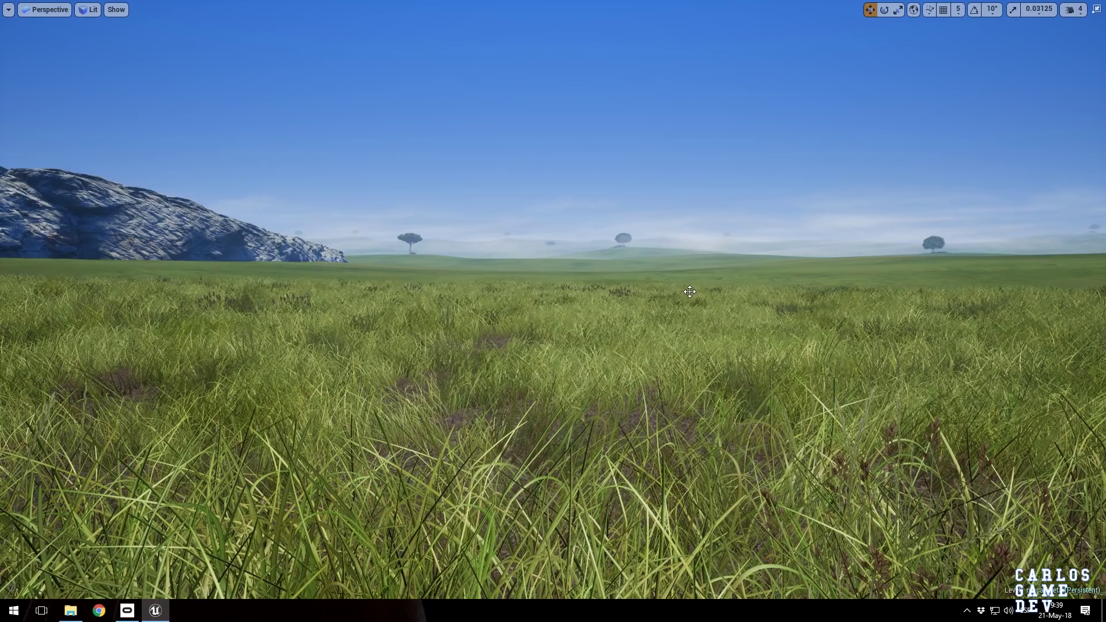
right_drag(689, 291, 689, 291)
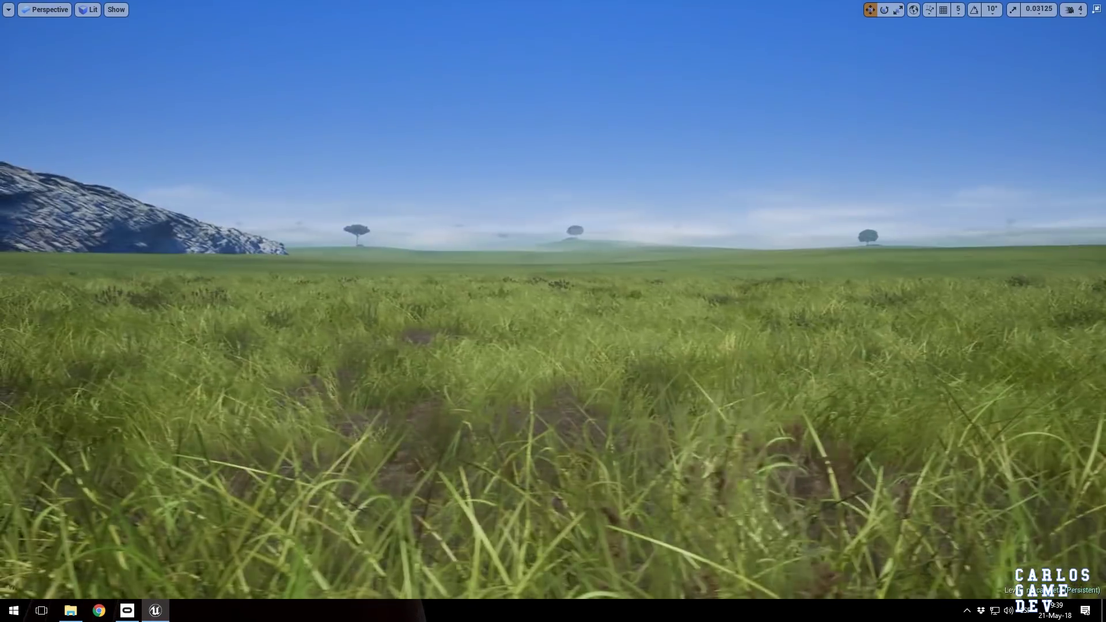
right_drag(362, 239, 362, 239)
Move from the grass field to the cove's water and switch the viewport to Wireframe view to examine the seabed.
right_drag(511, 380, 537, 360)
key(g)
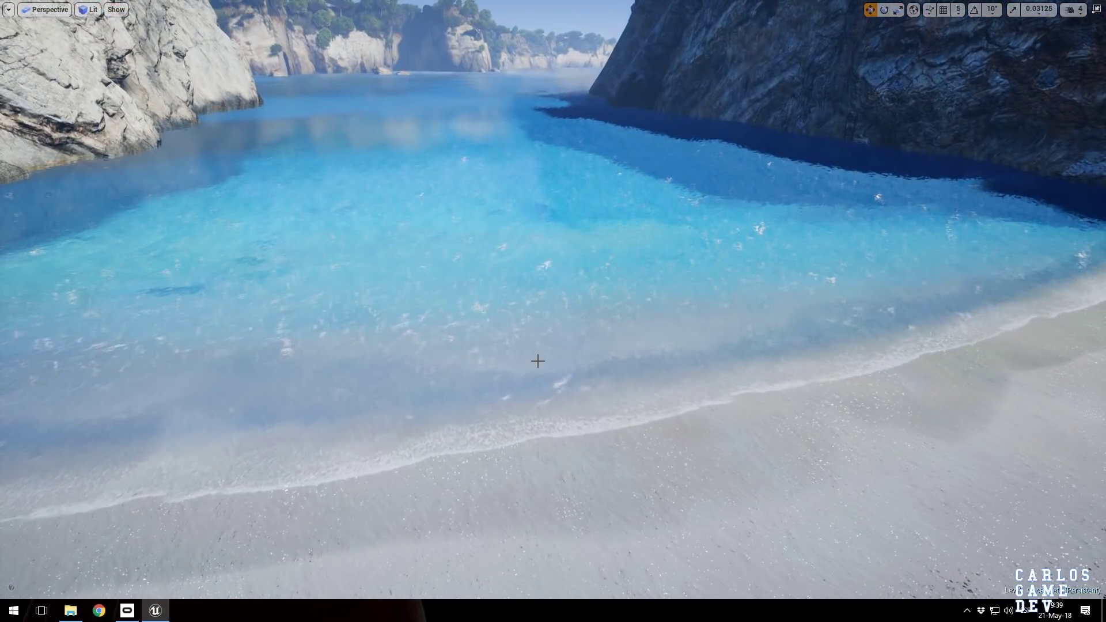
right_drag(606, 412, 606, 411)
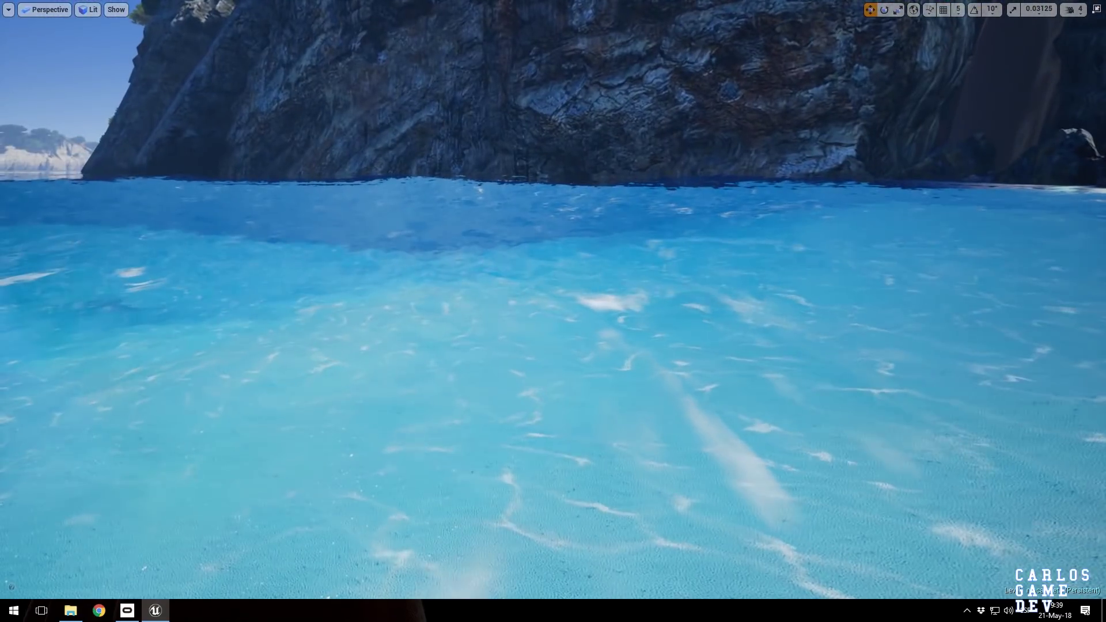
click(92, 10)
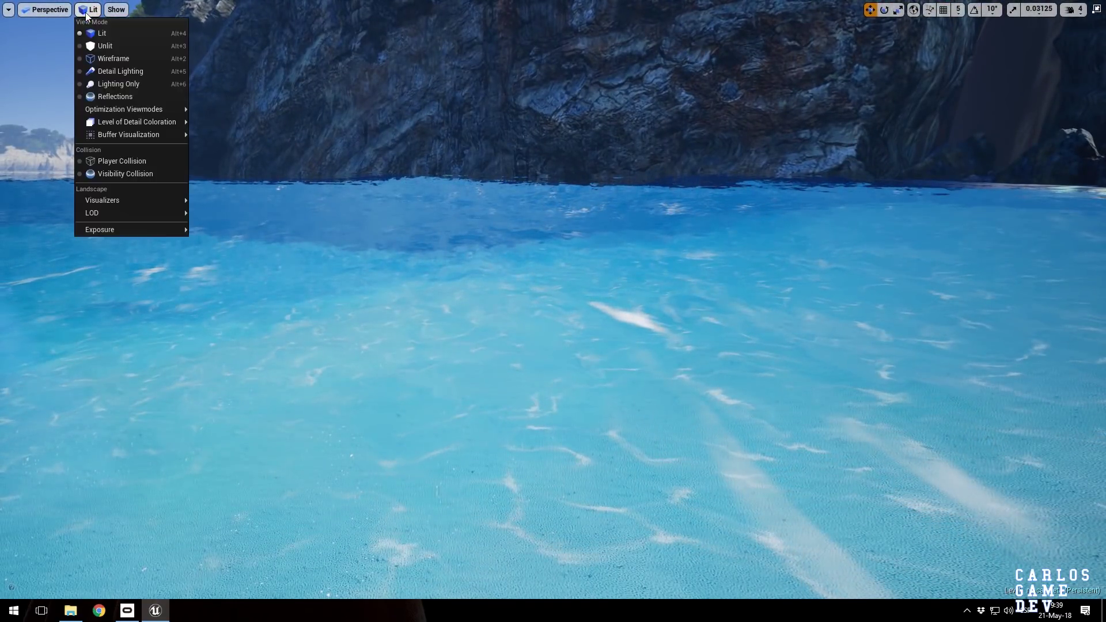
click(115, 58)
right_drag(564, 264, 564, 264)
right_drag(656, 219, 656, 219)
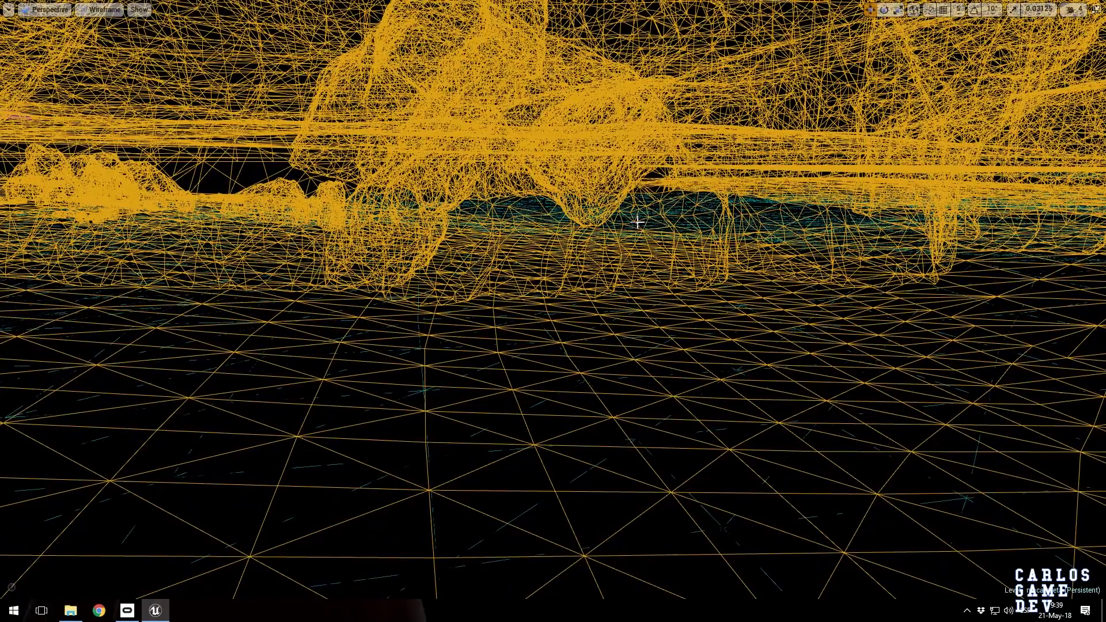
Select the cliff, seabed and rock meshes around the cove in Wireframe view to examine where each one ends and overlaps.
click(638, 134)
click(645, 269)
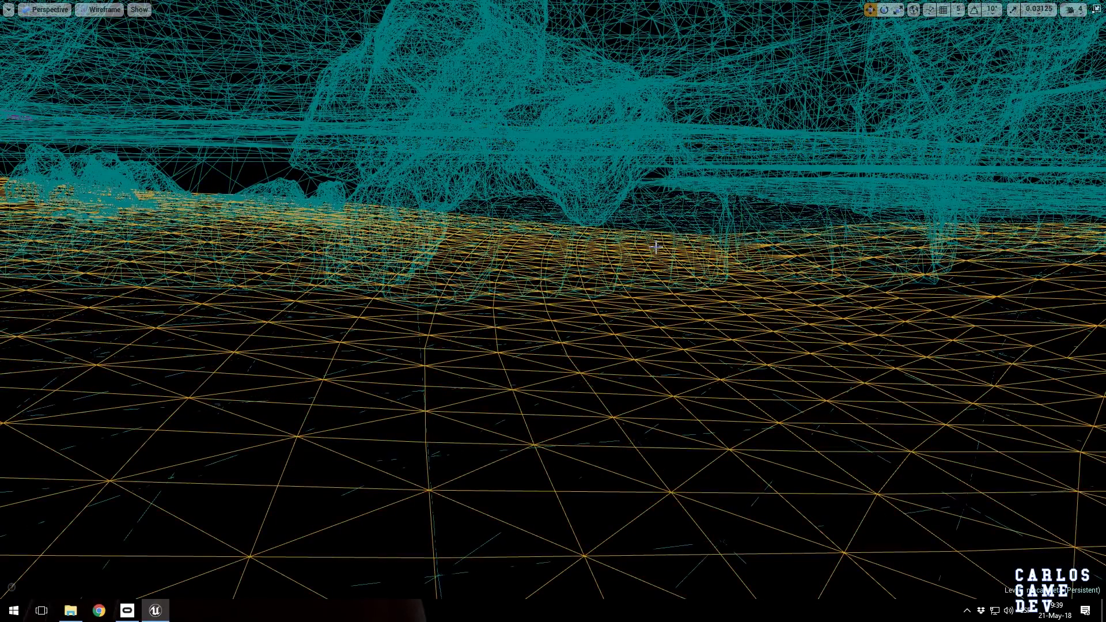
click(659, 225)
click(663, 242)
click(658, 293)
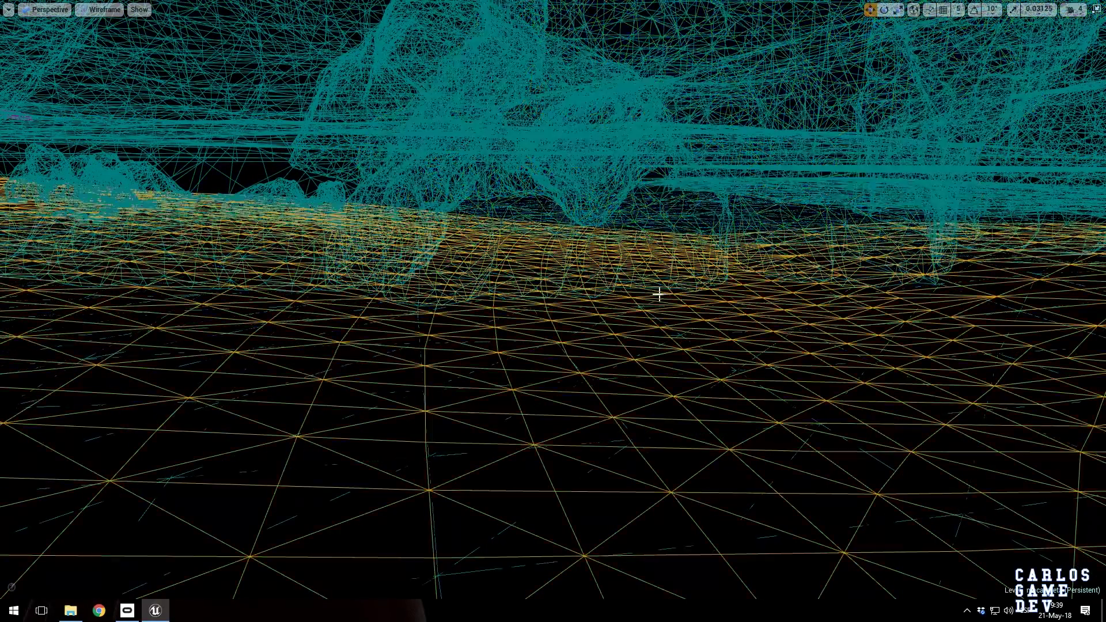
click(649, 225)
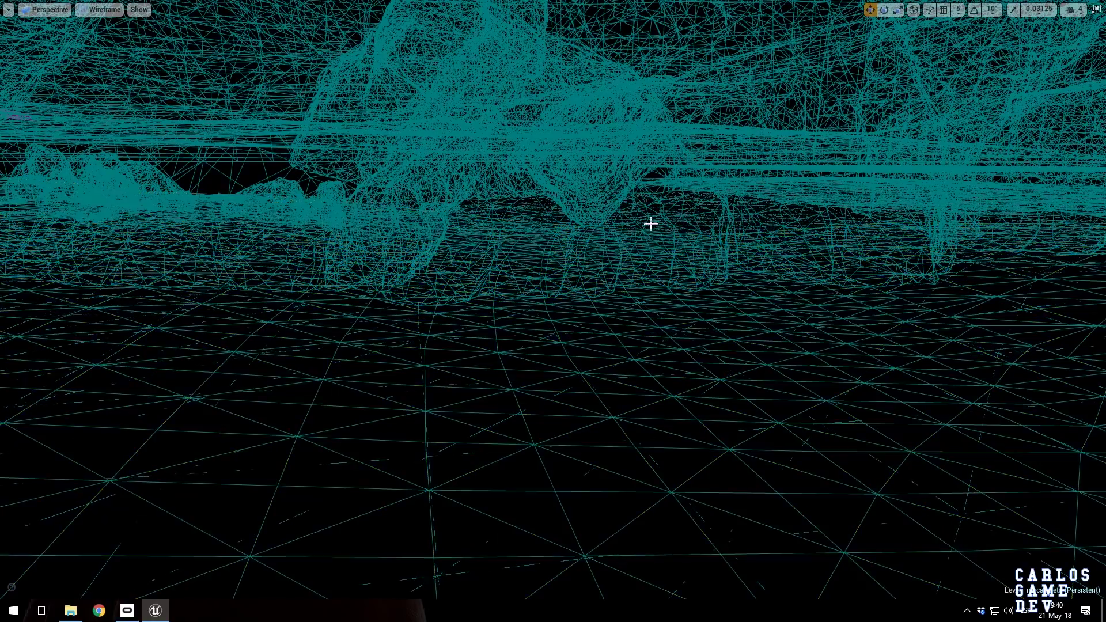
mouse_move(658, 228)
right_down()
mouse_move(651, 203)
mouse_move(657, 229)
right_up()
click(750, 242)
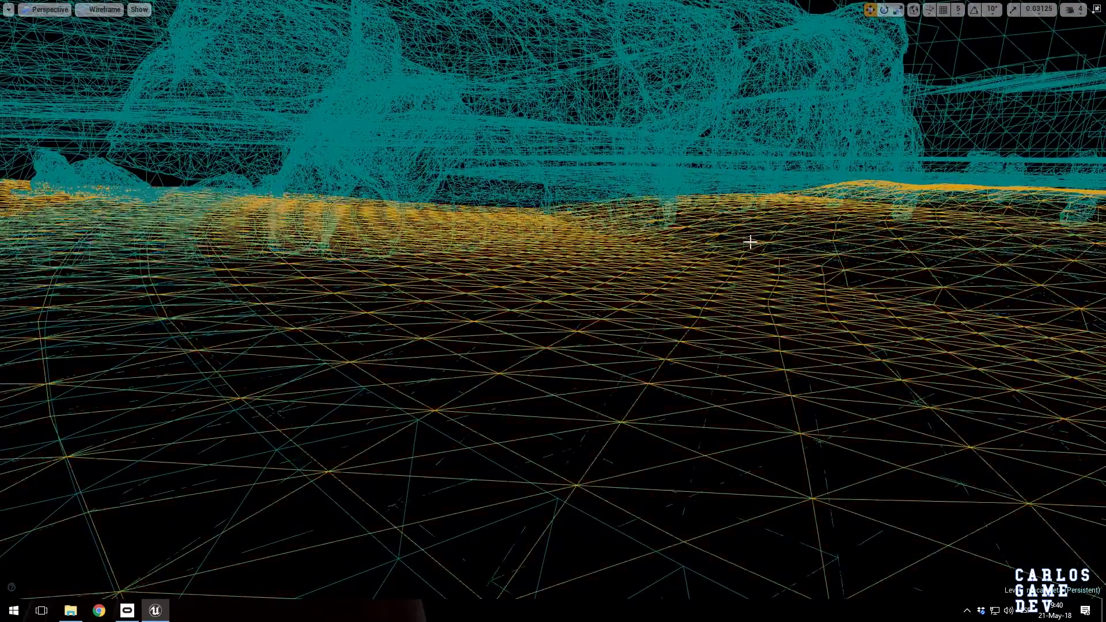
click(714, 208)
key(w)
right_drag(451, 342, 452, 341)
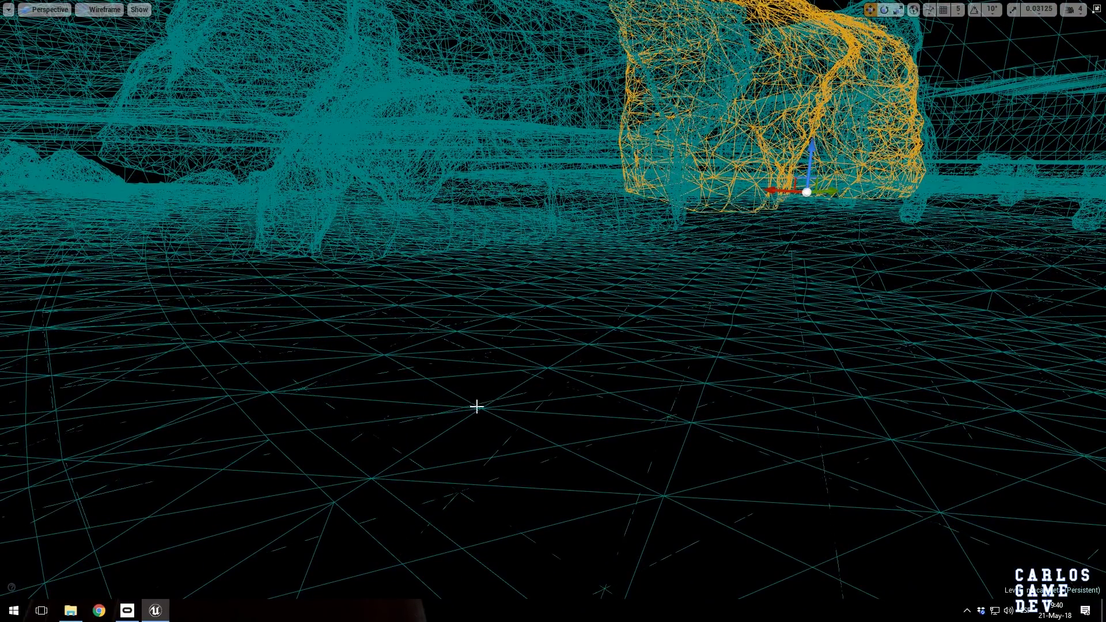
Switch the viewport to Lit and back to Wireframe view, and examine the seabed mesh around the selected cliff from above.
click(104, 9)
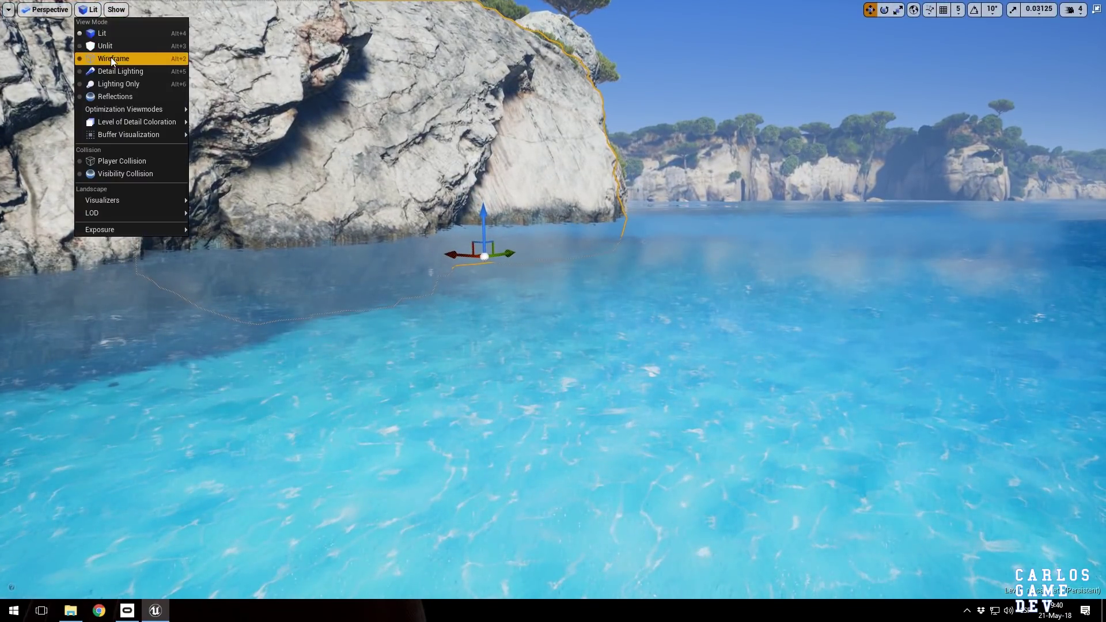
click(113, 61)
right_drag(460, 277, 346, 368)
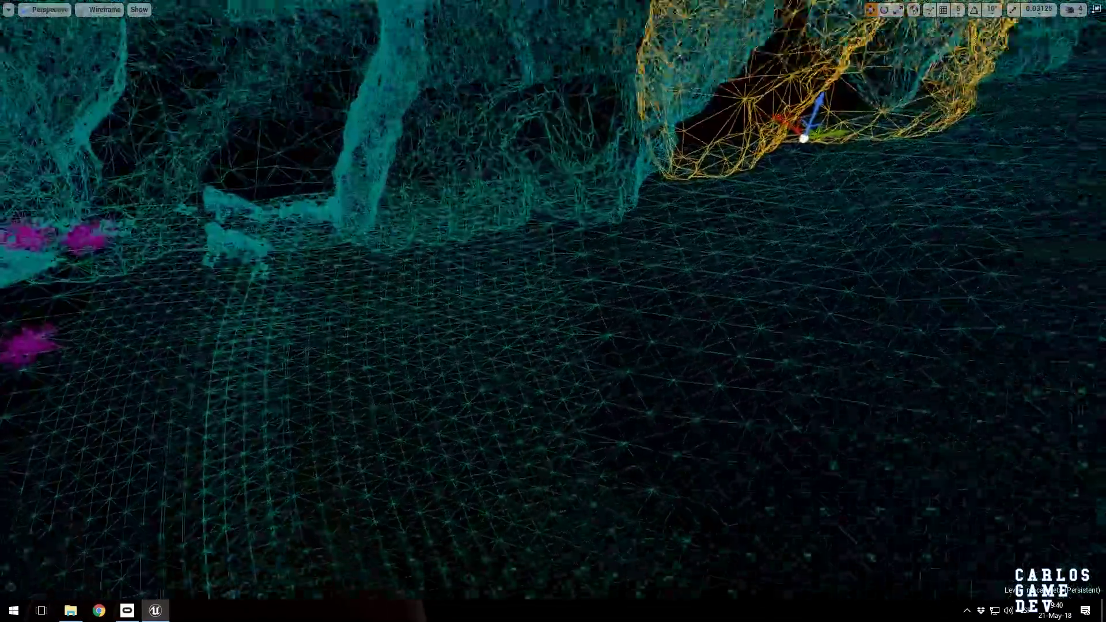
right_drag(871, 207, 933, 184)
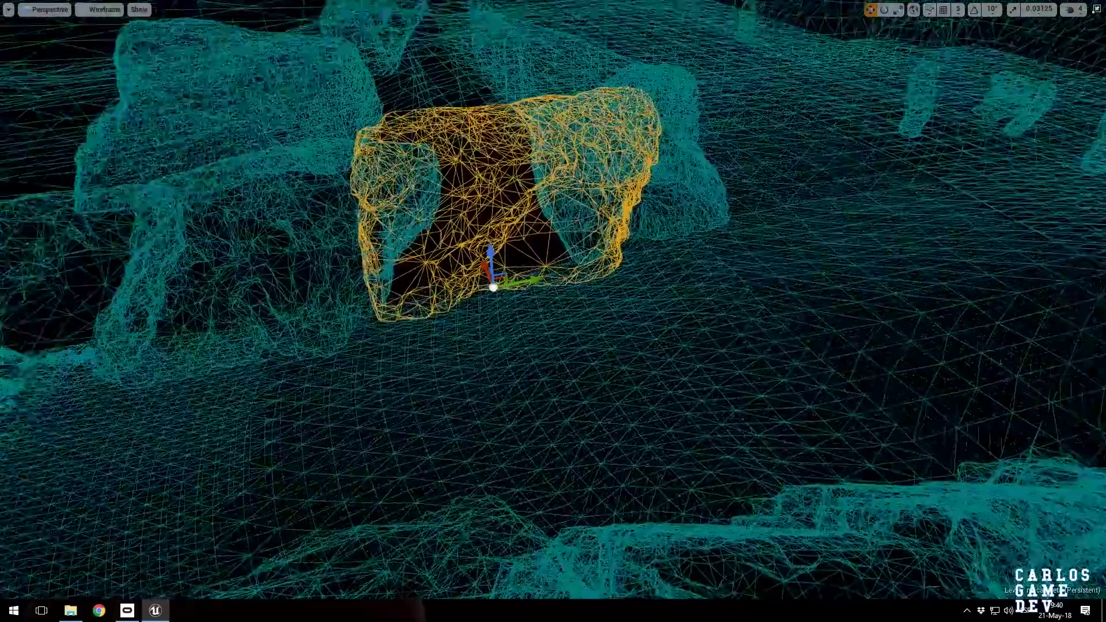
right_drag(698, 279, 806, 357)
key(w)
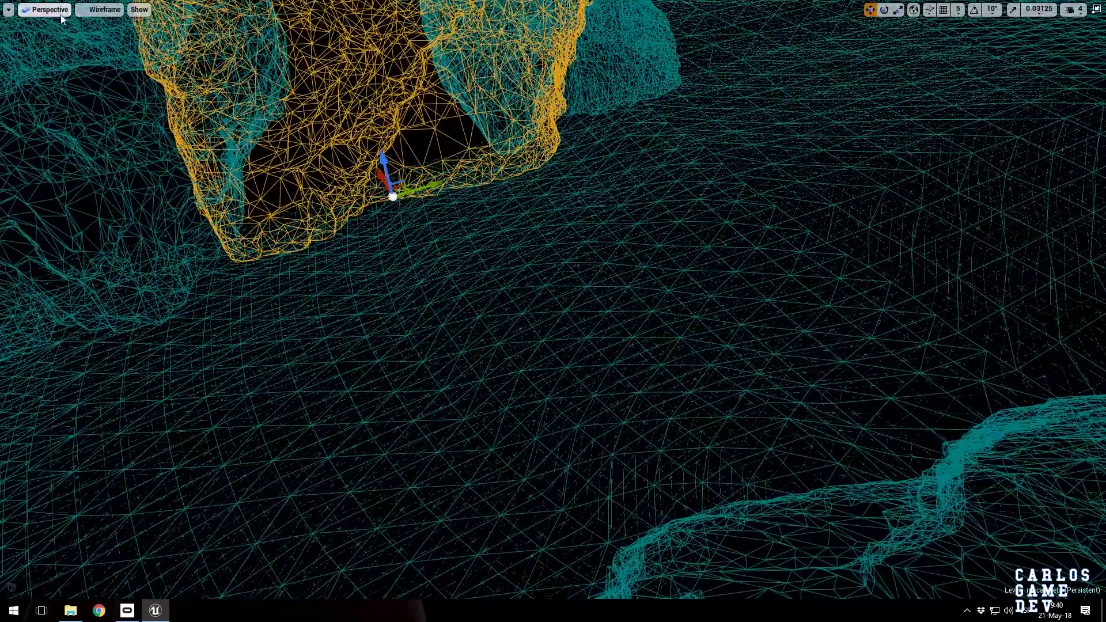
Return the viewport to Lit view and examine the open water and rocks outside the cove.
click(99, 9)
click(101, 27)
right_drag(553, 310, 487, 260)
key(w)
key(w)
key(e)
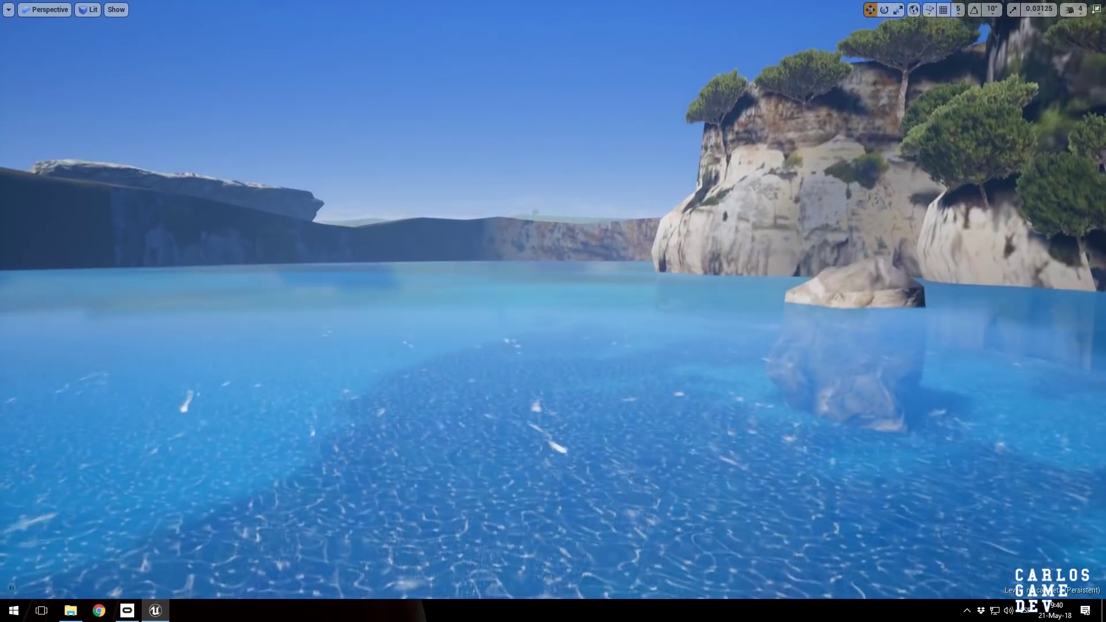
Examine the seabed poking through the water surface in front of the outer cliffs.
right_drag(534, 295, 535, 295)
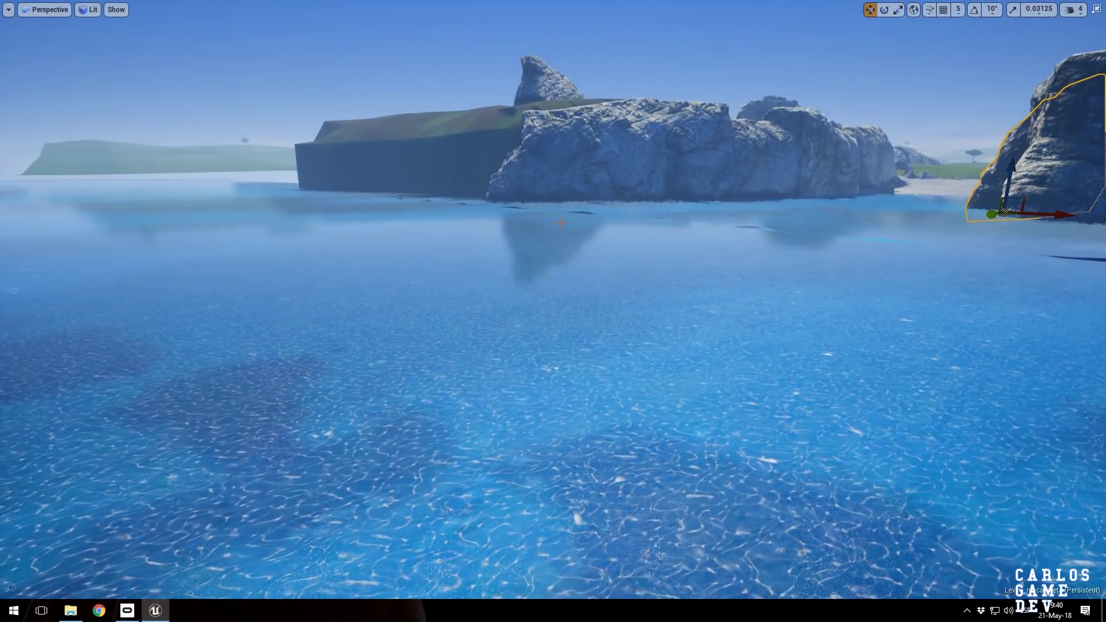
key(w)
mouse_move(559, 223)
right_down()
mouse_move(593, 209)
mouse_move(564, 199)
mouse_move(568, 208)
right_up()
right_drag(549, 311, 549, 311)
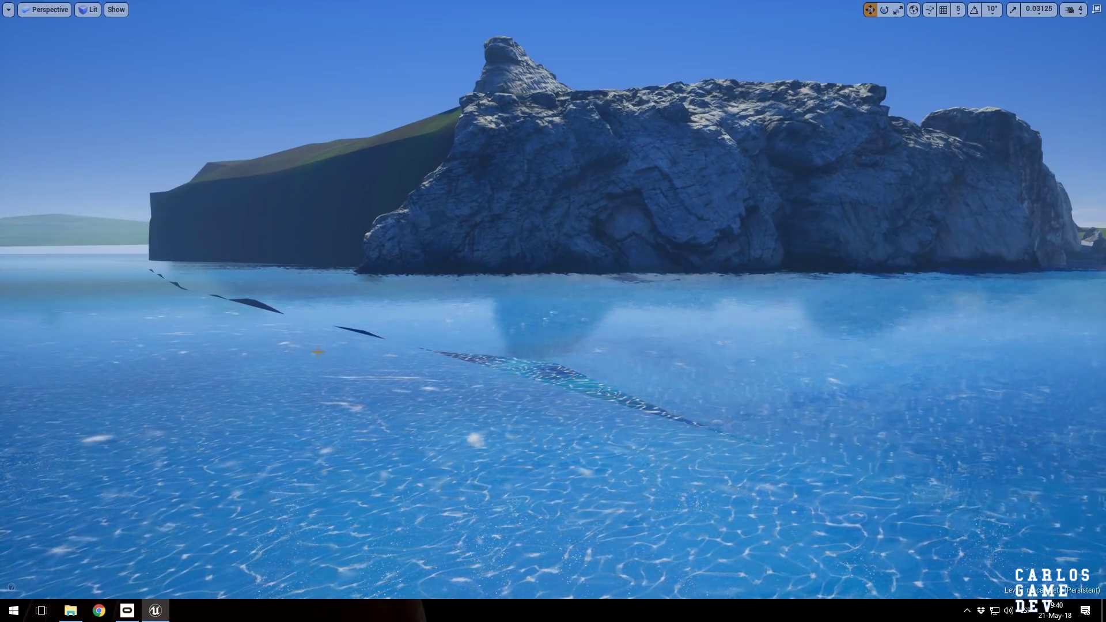
click(38, 11)
click(87, 11)
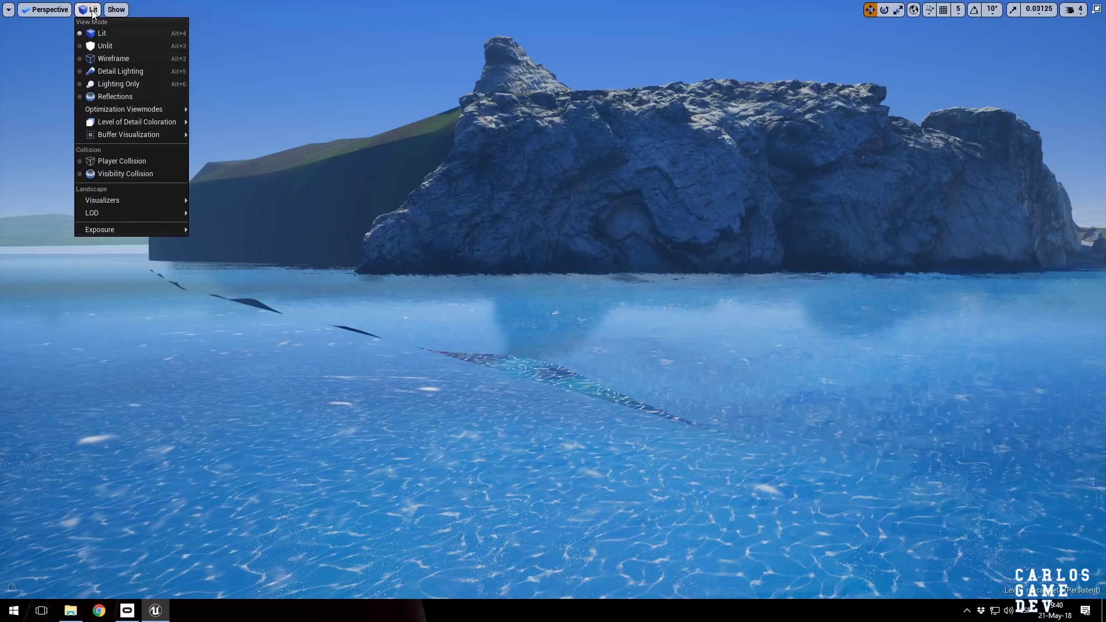
click(125, 10)
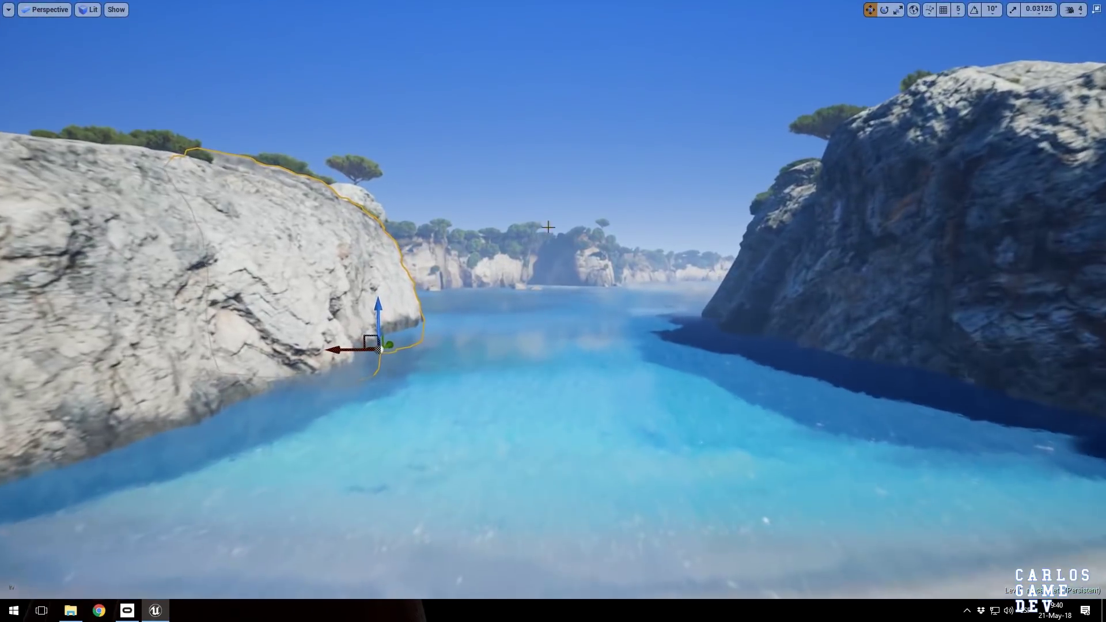
Examine the cove's water and shoreline with editor overlays hidden, and check the seabed mesh's details outside full screen.
key(g)
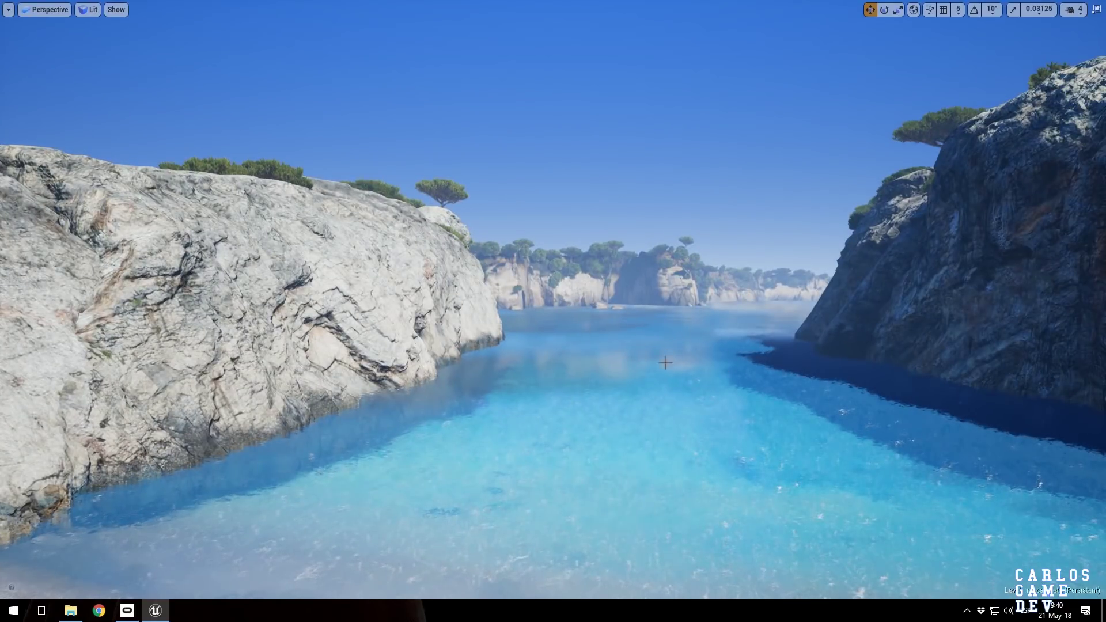
key(w)
right_drag(685, 364, 863, 378)
key(s)
key(a)
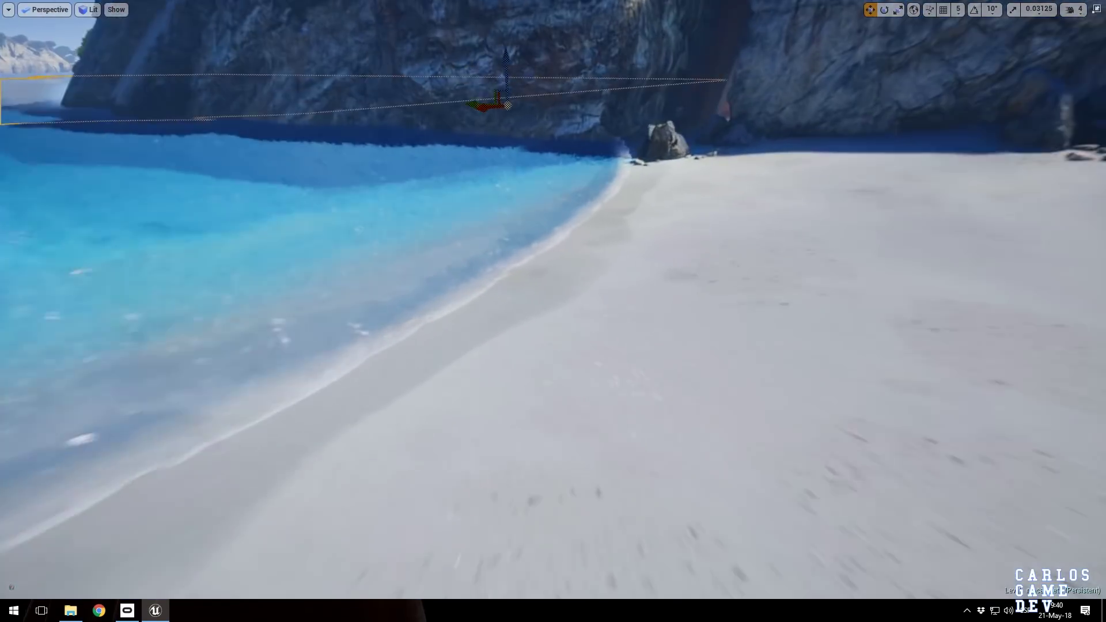
key(F11)
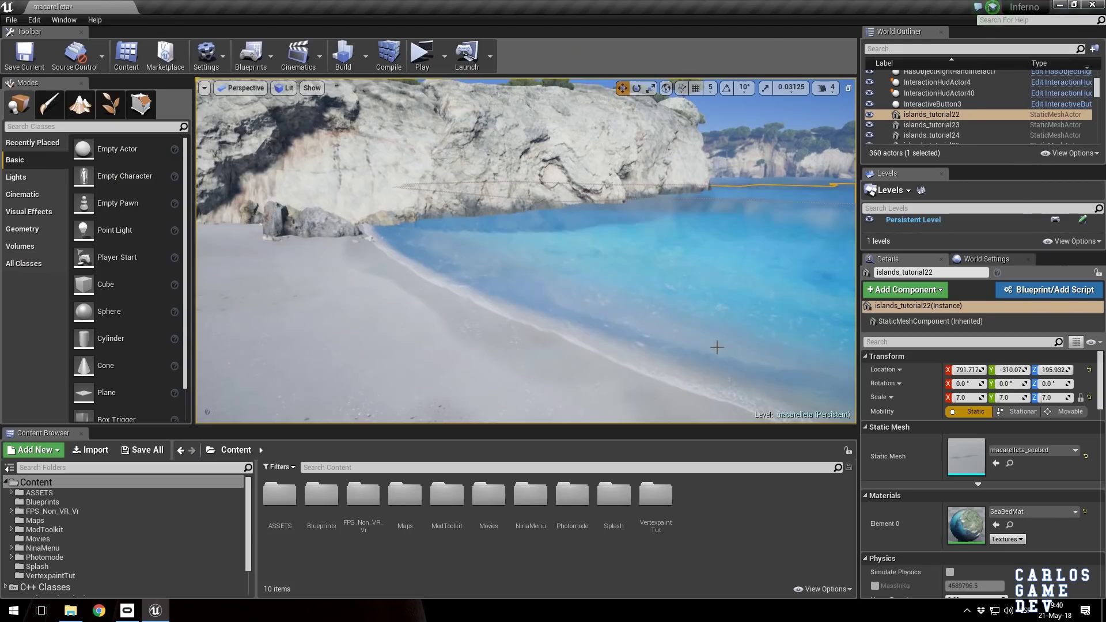
key(F11)
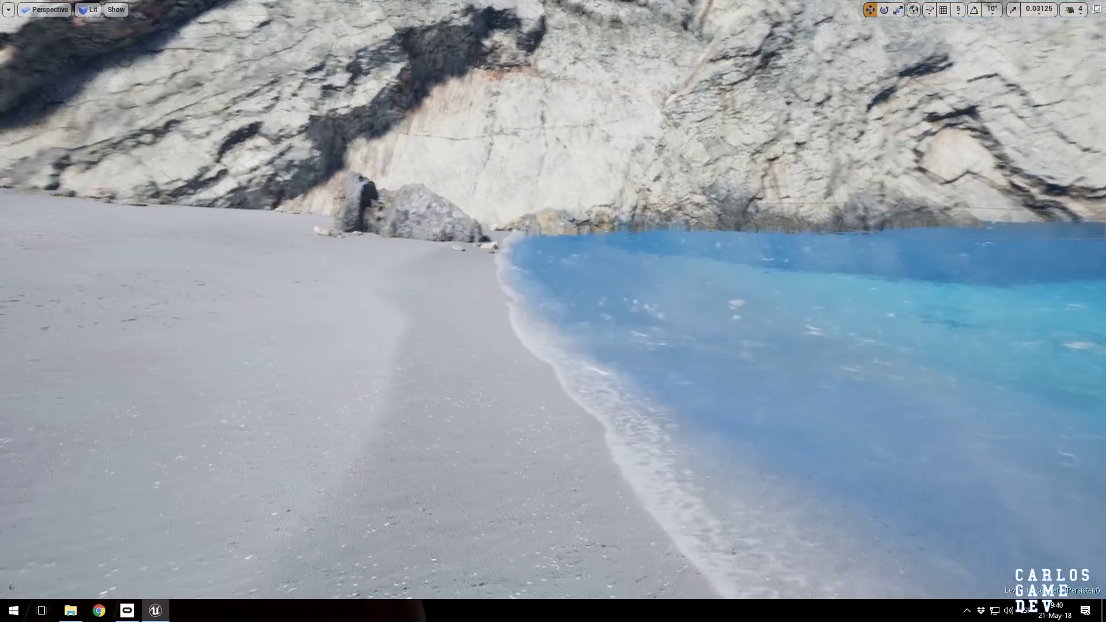
Examine the waterline, undo the last change and select the curved foam mesh along the beach.
right_drag(707, 390, 708, 397)
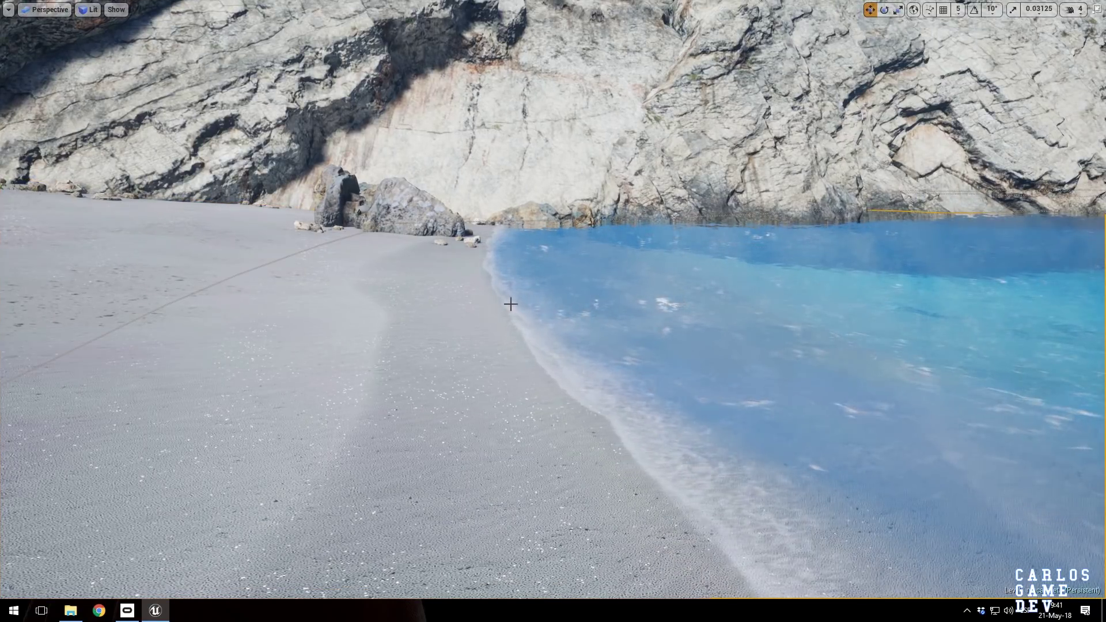
right_drag(505, 301, 518, 283)
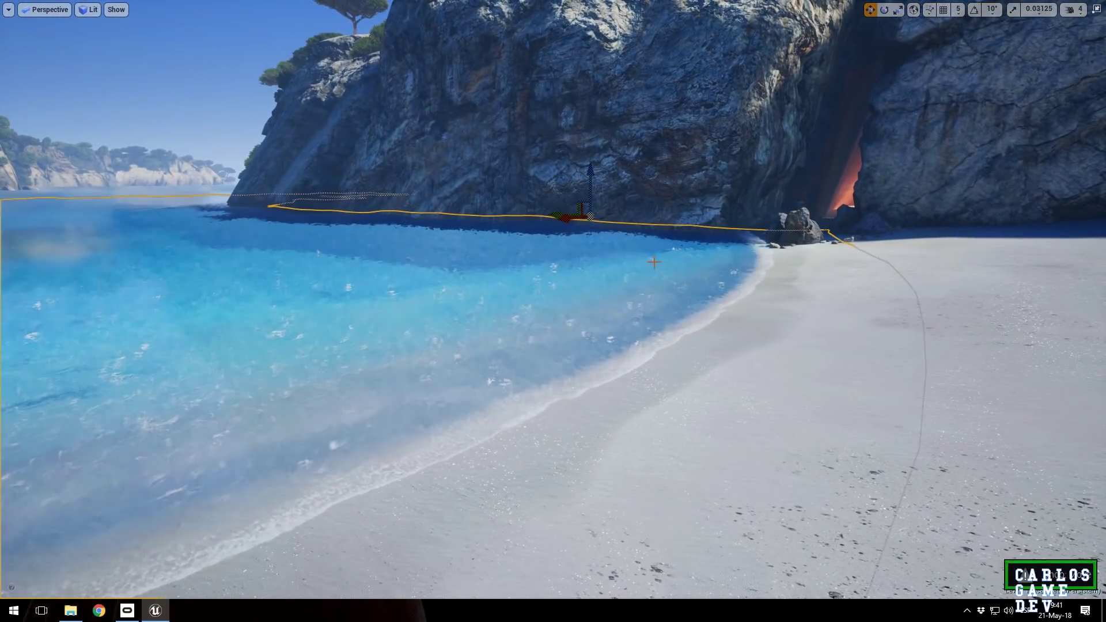
key(ctrl+z)
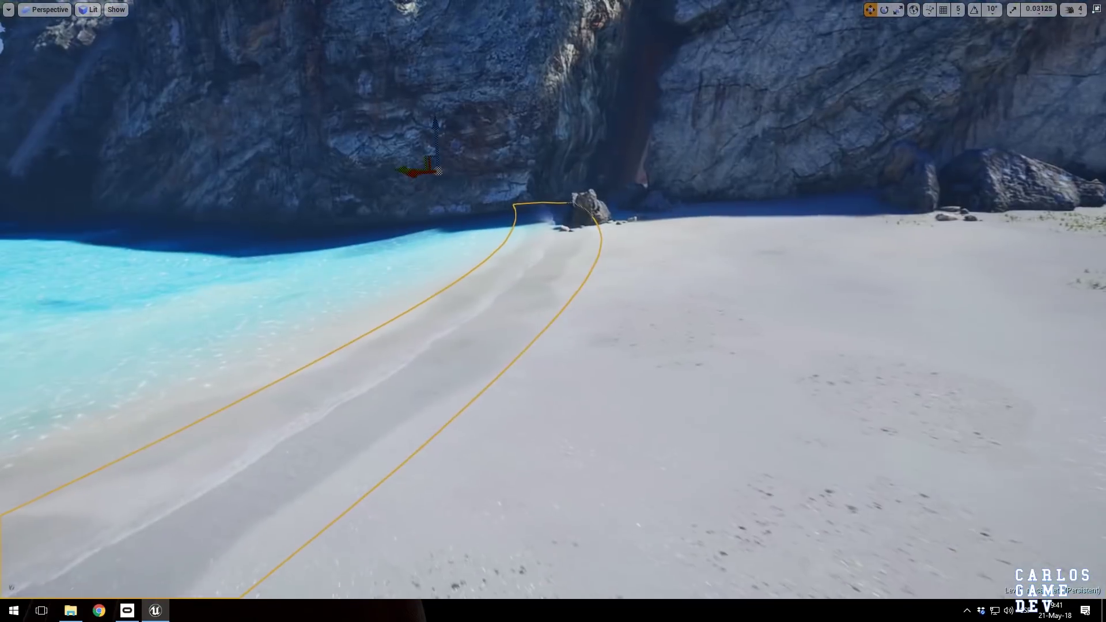
right_drag(490, 120, 491, 120)
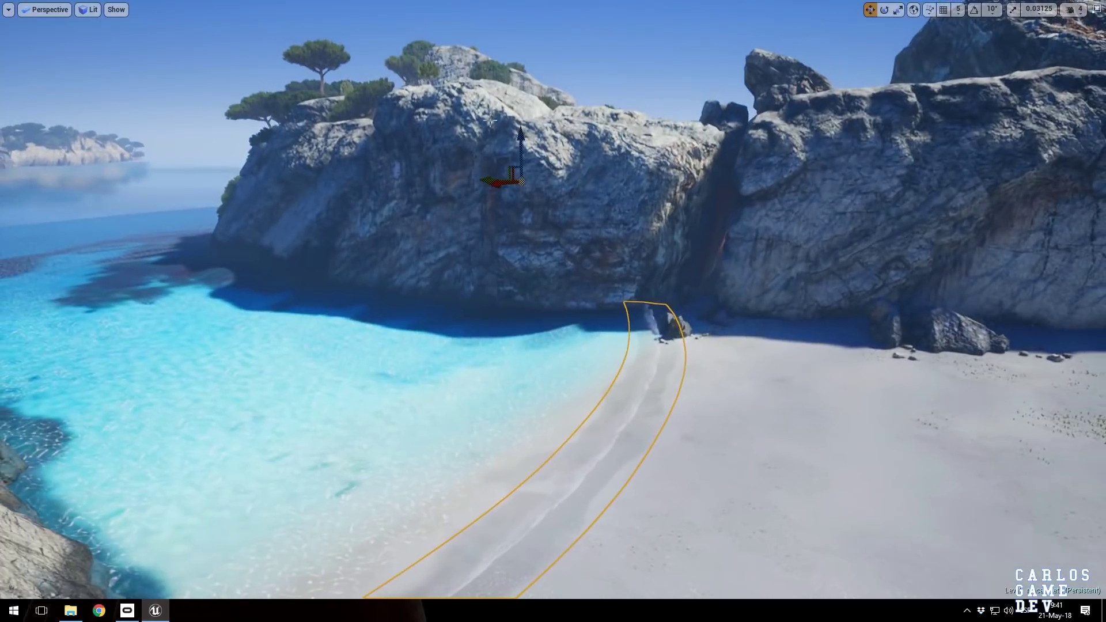
Examine the animated shoreline foam mesh on its own and its placement along the beach from above.
right_drag(523, 8, 570, 35)
right_drag(558, 127, 558, 126)
right_drag(583, 204, 582, 204)
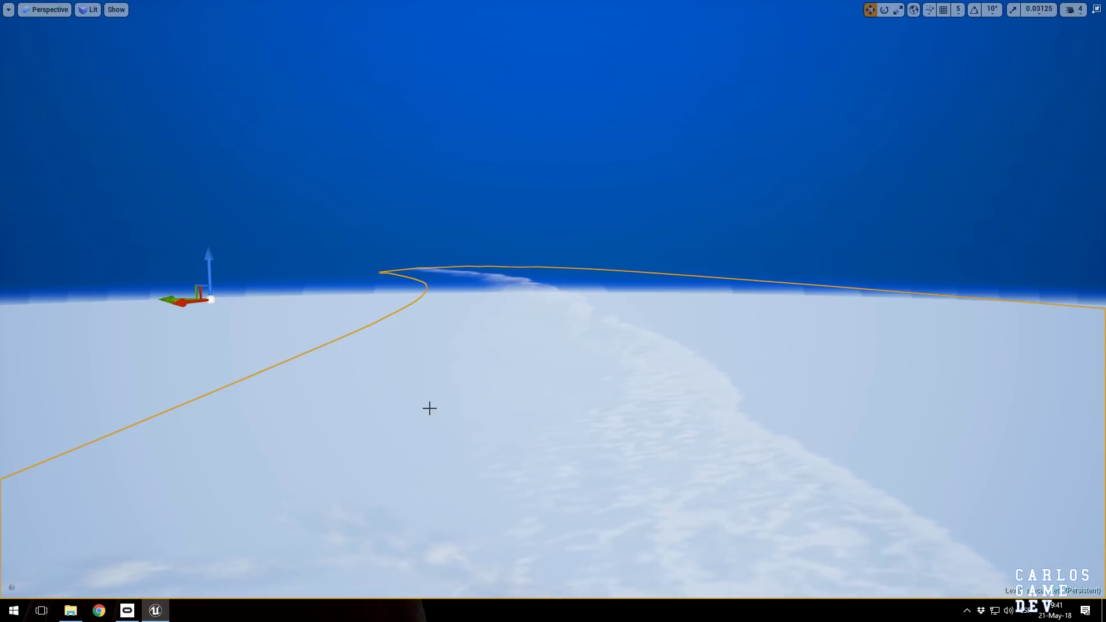
right_drag(418, 411, 349, 434)
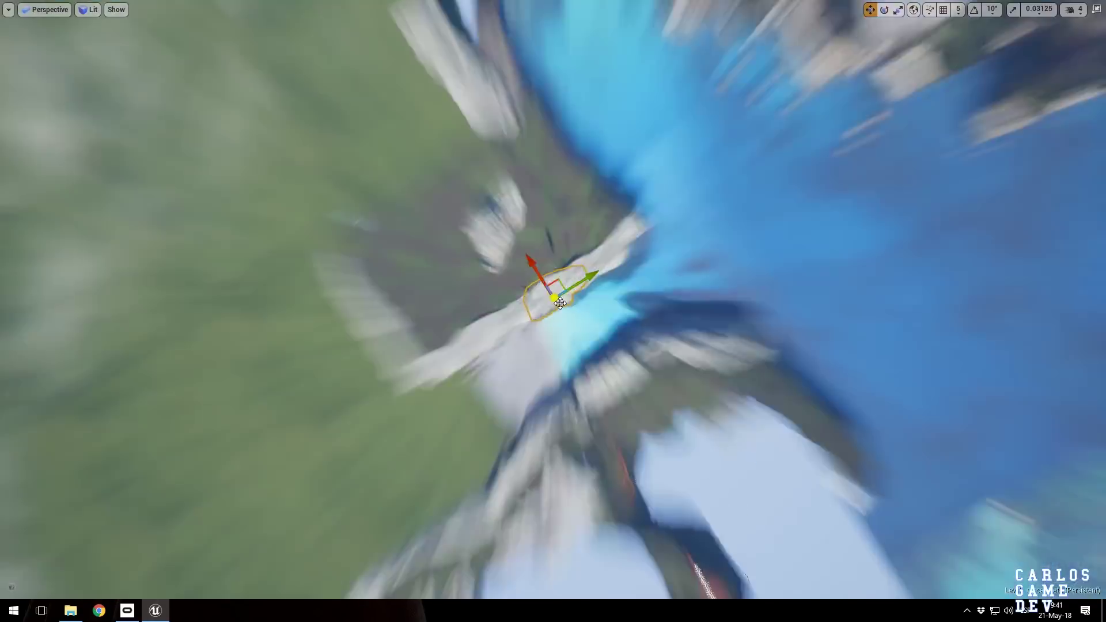
right_drag(679, 288, 588, 261)
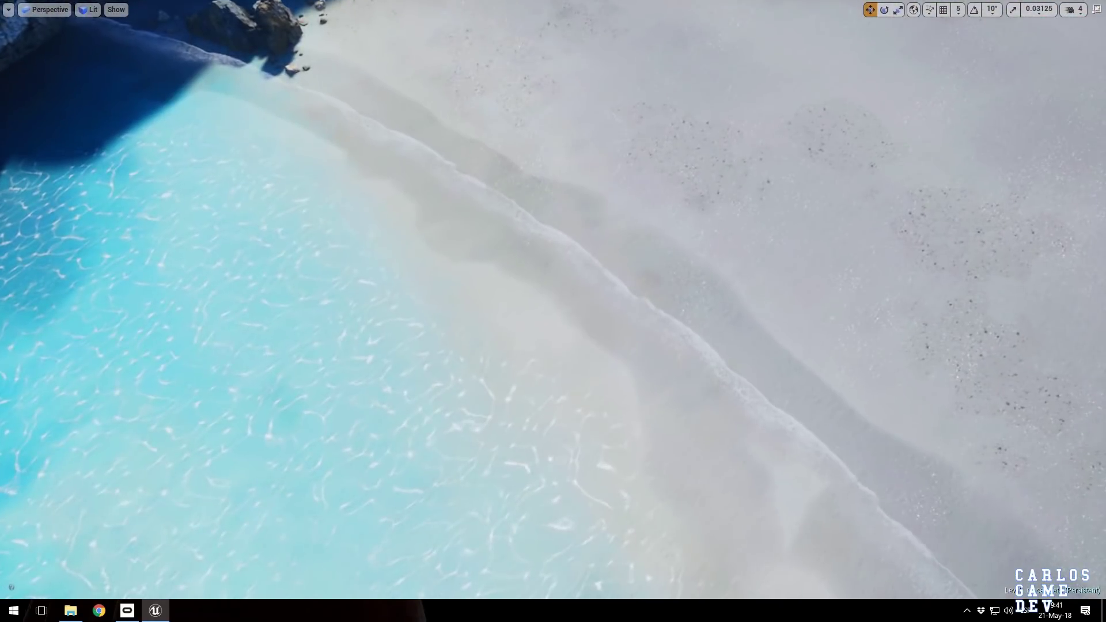
Select the WavesShore foam mesh, leave the full-screen viewport and open its FoamShore material graph.
click(588, 261)
key(F11)
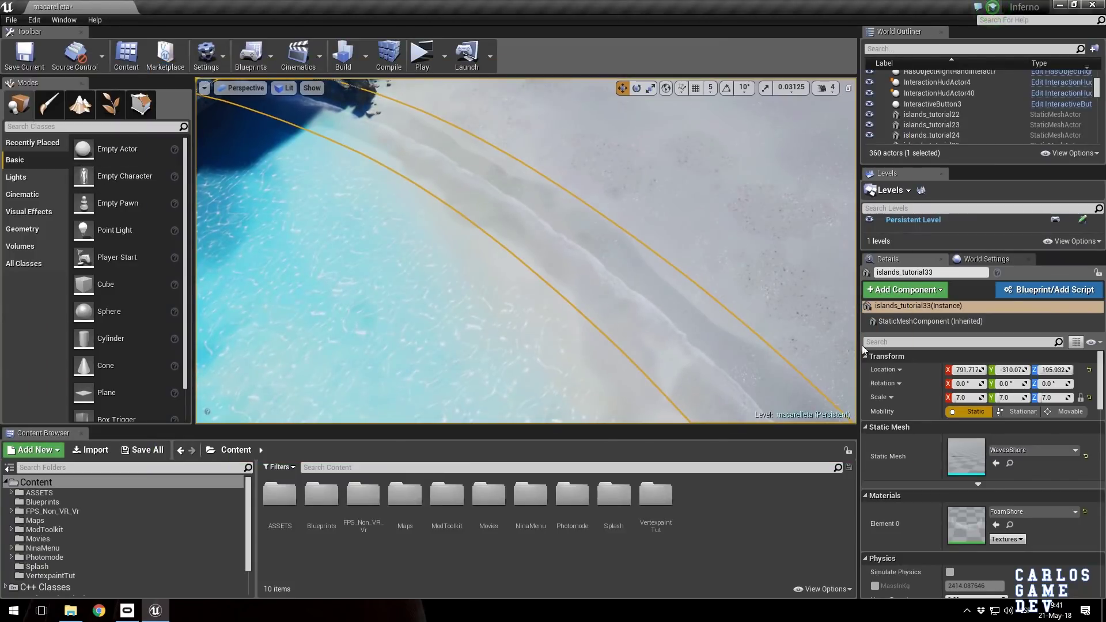
double_click(963, 523)
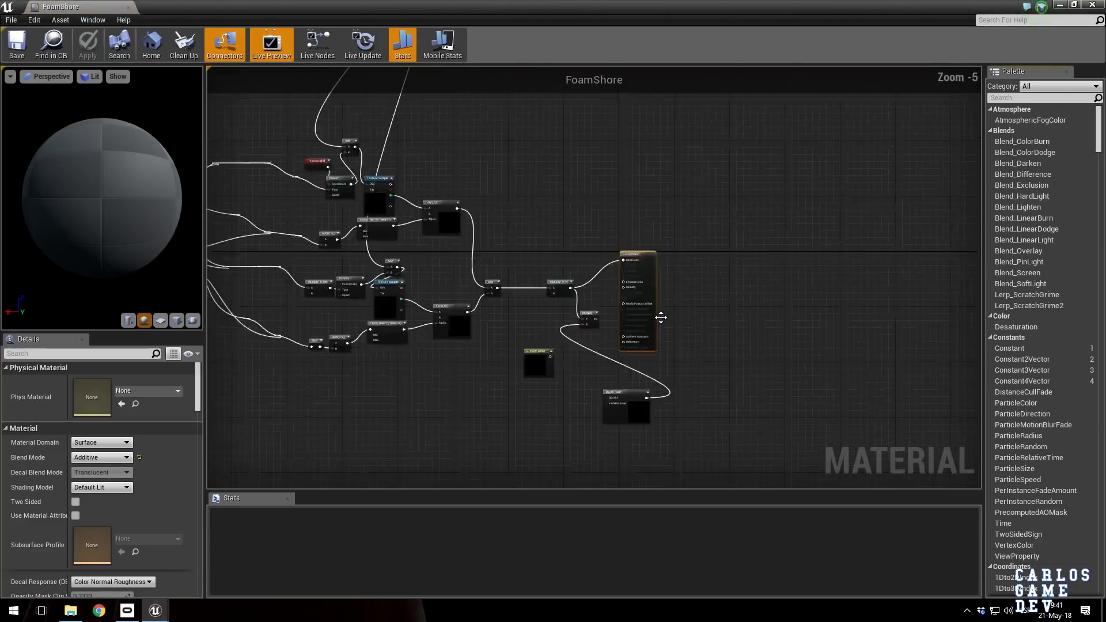
scroll(544, 357, up, 4)
scroll(599, 239, down, 6)
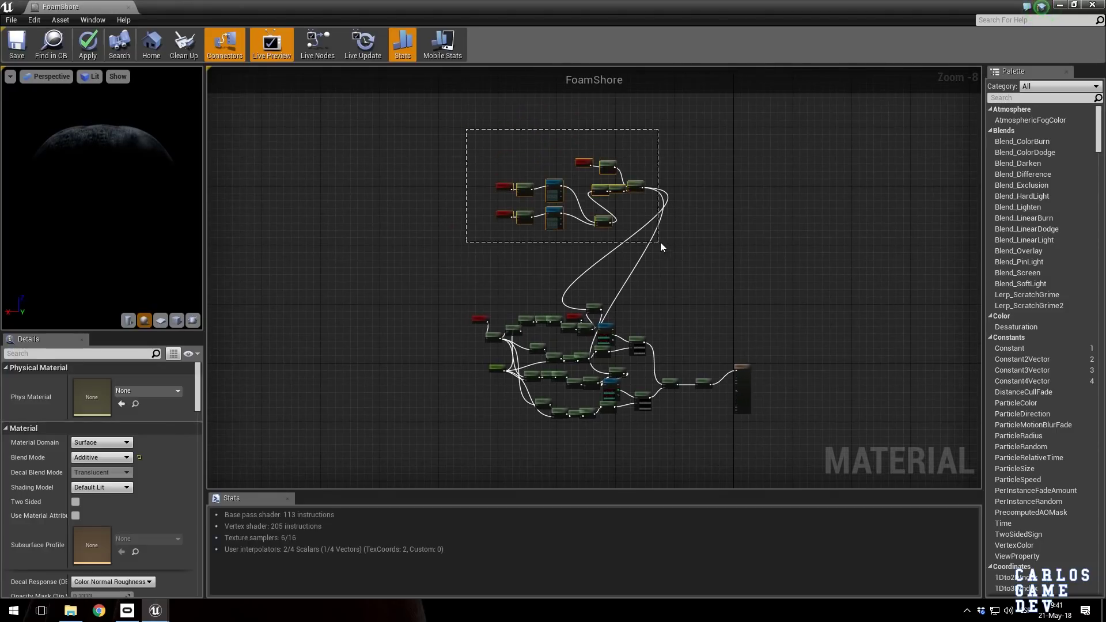
Move the upper group of texture nodes away from the main network and examine the foam's Panner, Texture Sample and Lerp nodes.
drag(661, 247, 658, 242)
drag(635, 188, 553, 176)
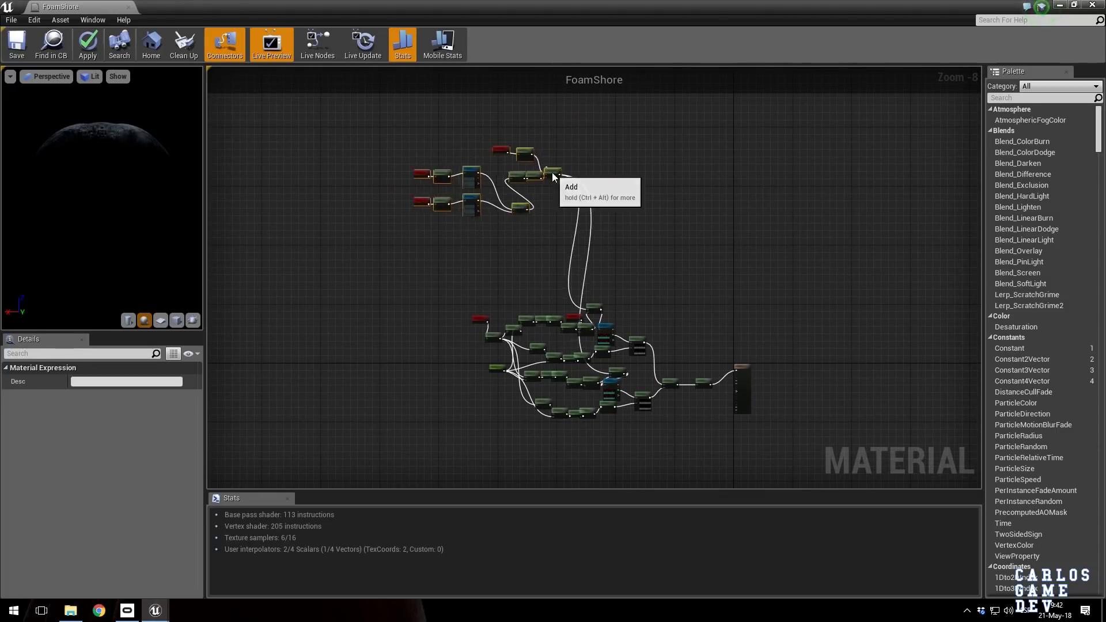
scroll(593, 393, up, 6)
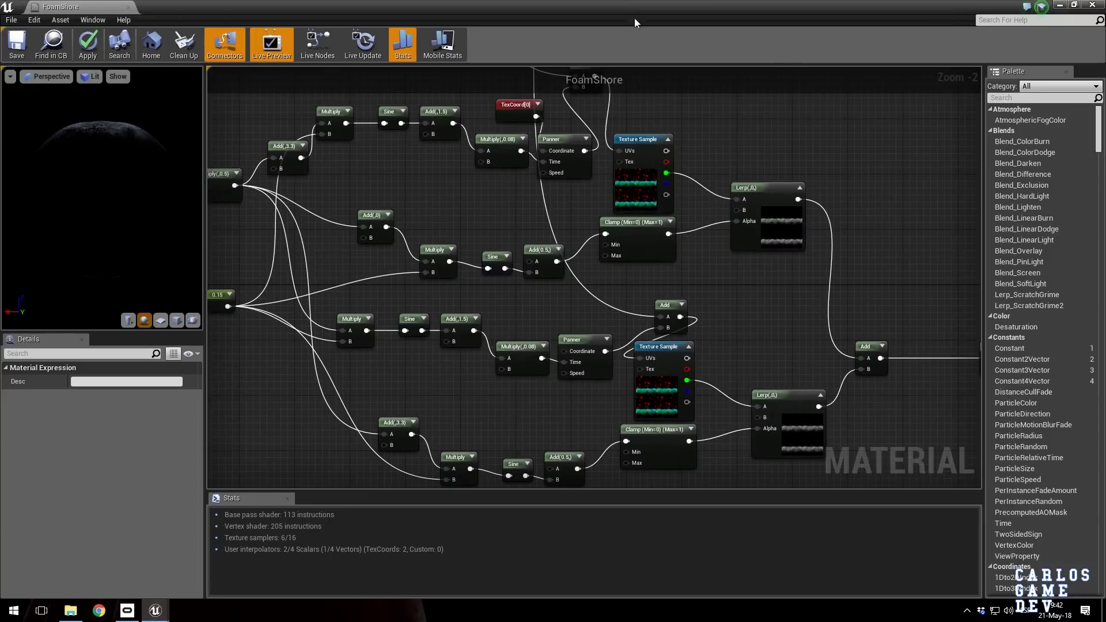
right_drag(668, 184, 461, 157)
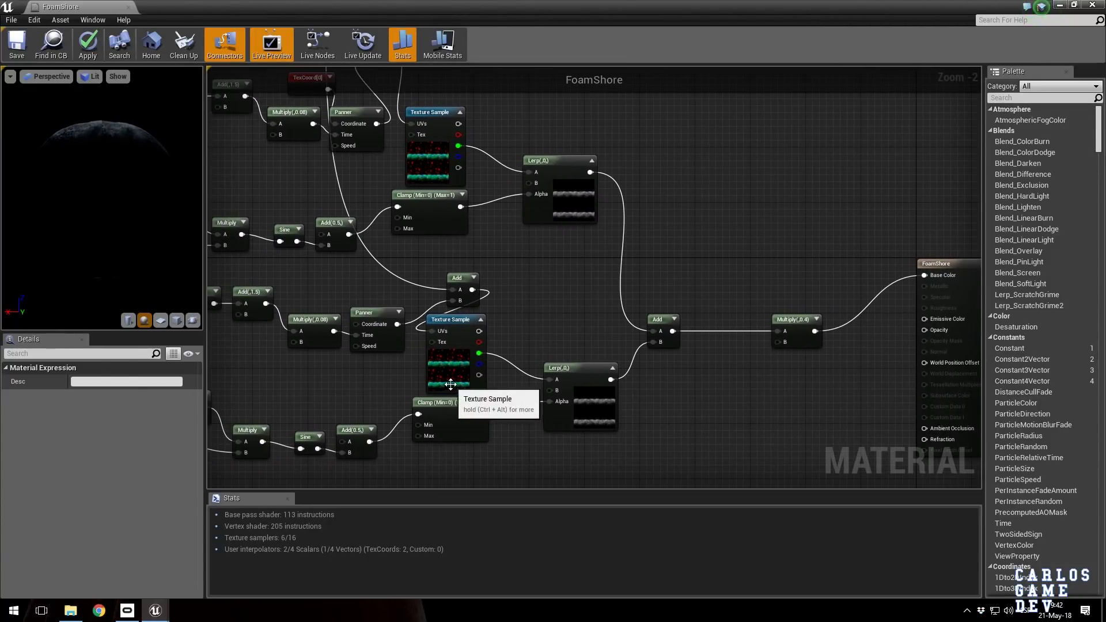
Move the lower foam Texture Sample node clear of its neighbours, examine the connected foam network and close the FoamShore material.
drag(451, 384, 523, 338)
right_drag(538, 246, 642, 250)
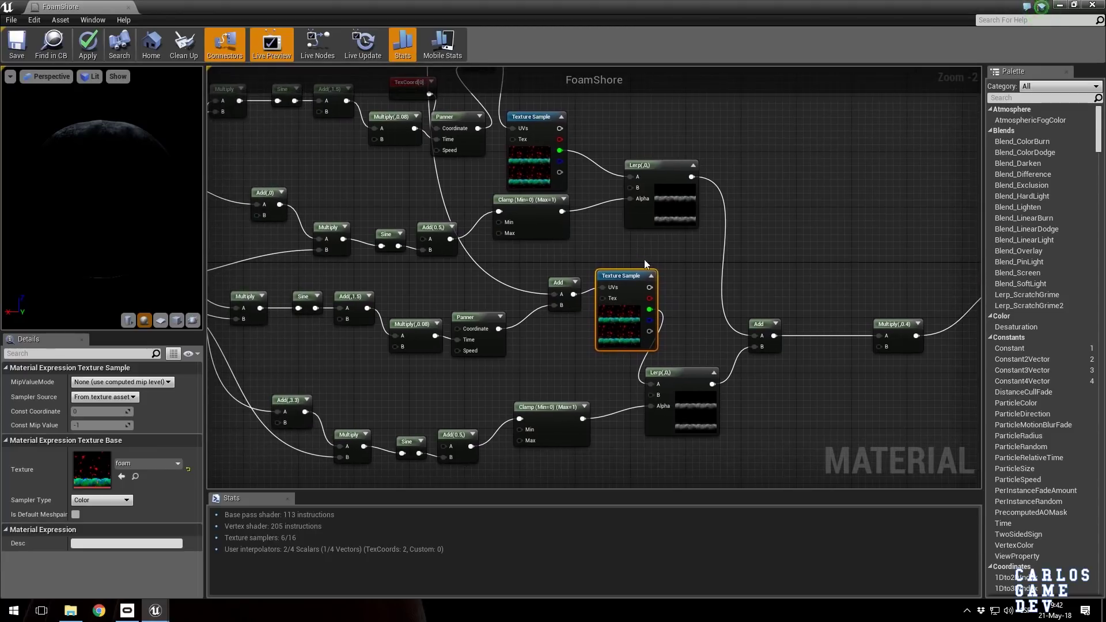
scroll(645, 260, down, 2)
right_drag(563, 193, 609, 215)
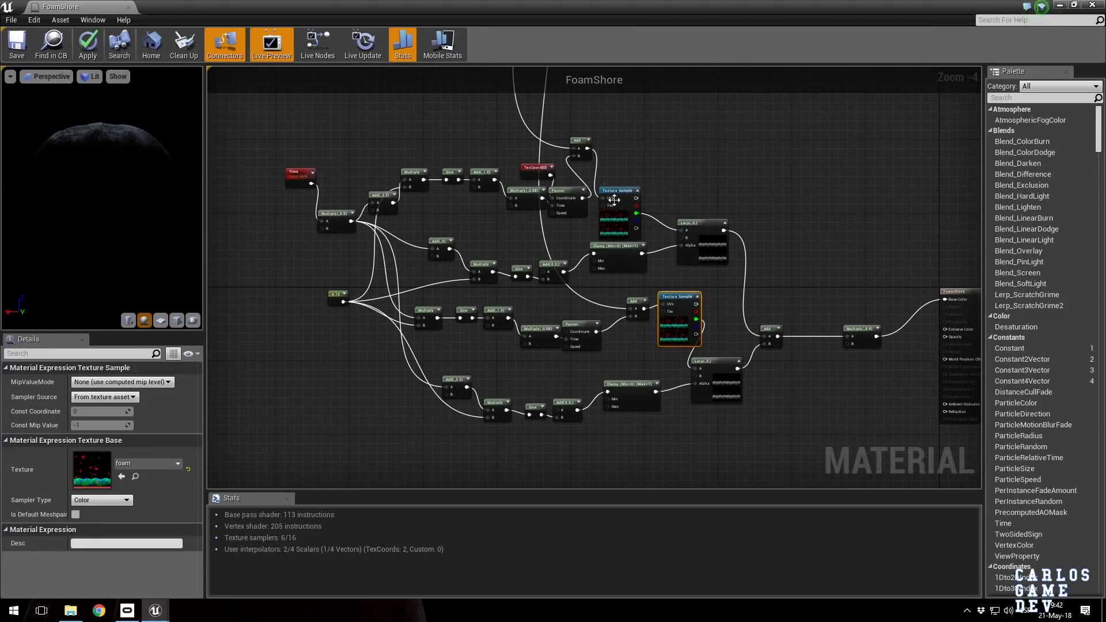
scroll(632, 224, up, 2)
click(630, 224)
click(697, 137)
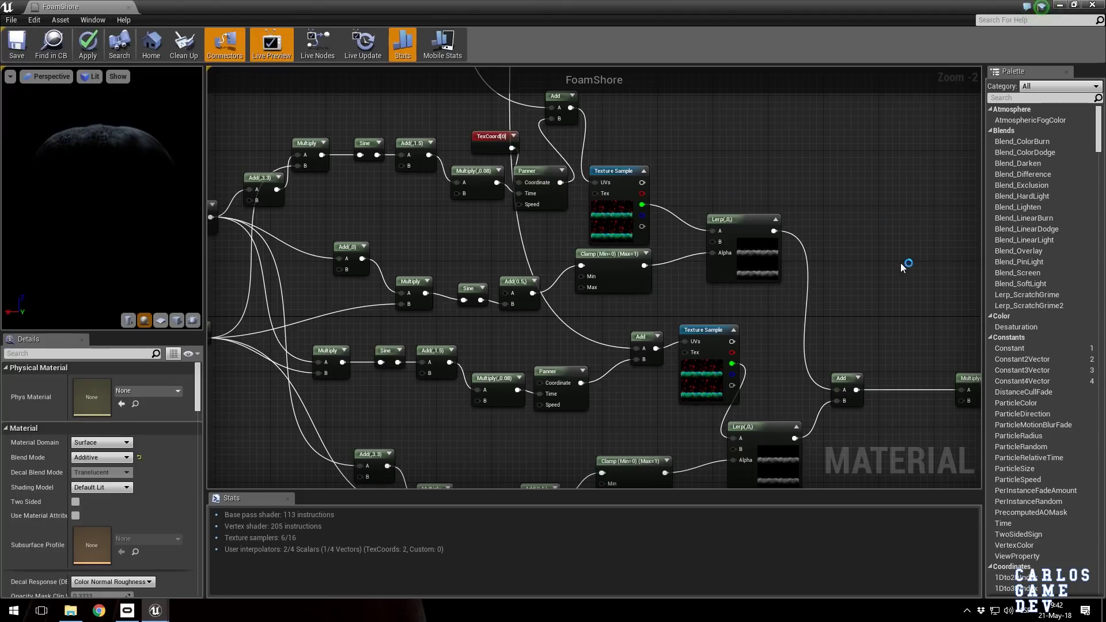
click(128, 8)
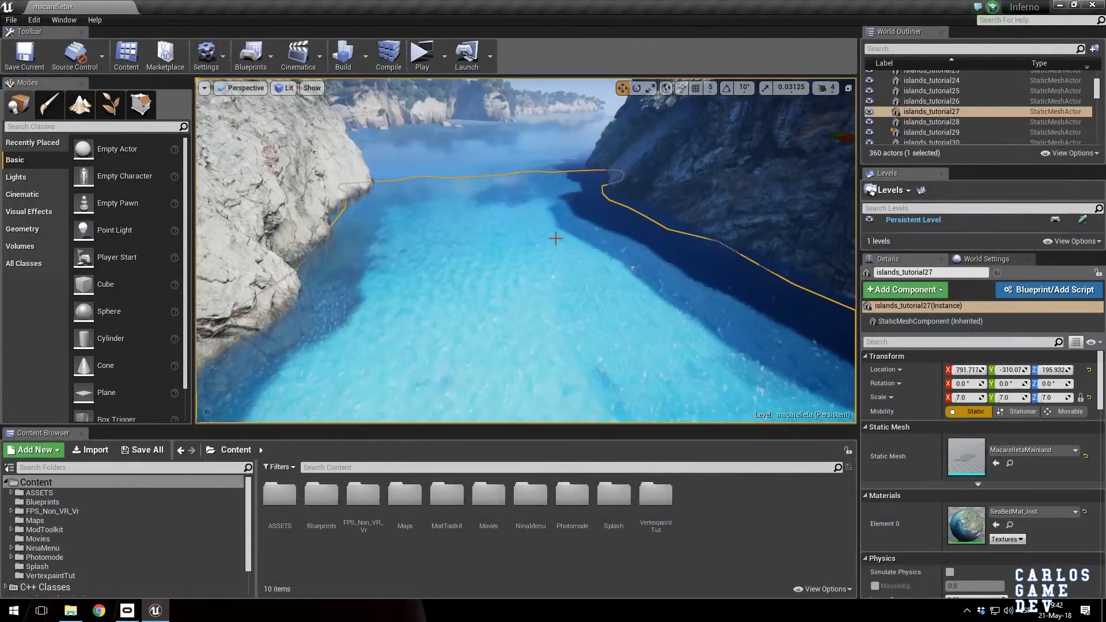
Select the macarelleta_seaClose water mesh in the cove and open its Water_macarelleta material graph in a maximized editor.
click(556, 239)
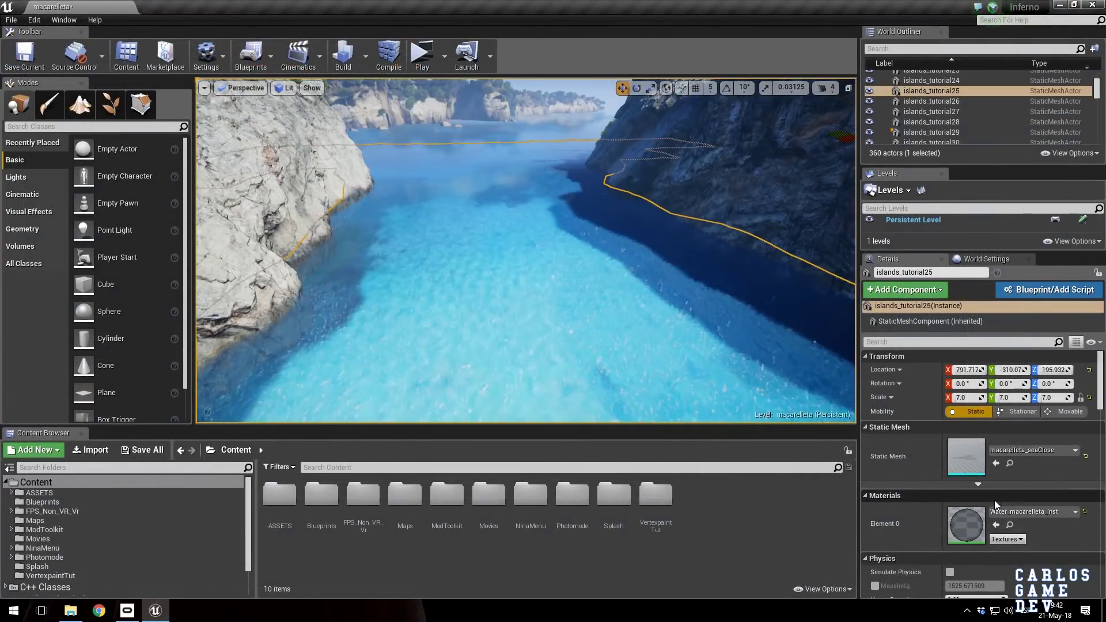
double_click(966, 524)
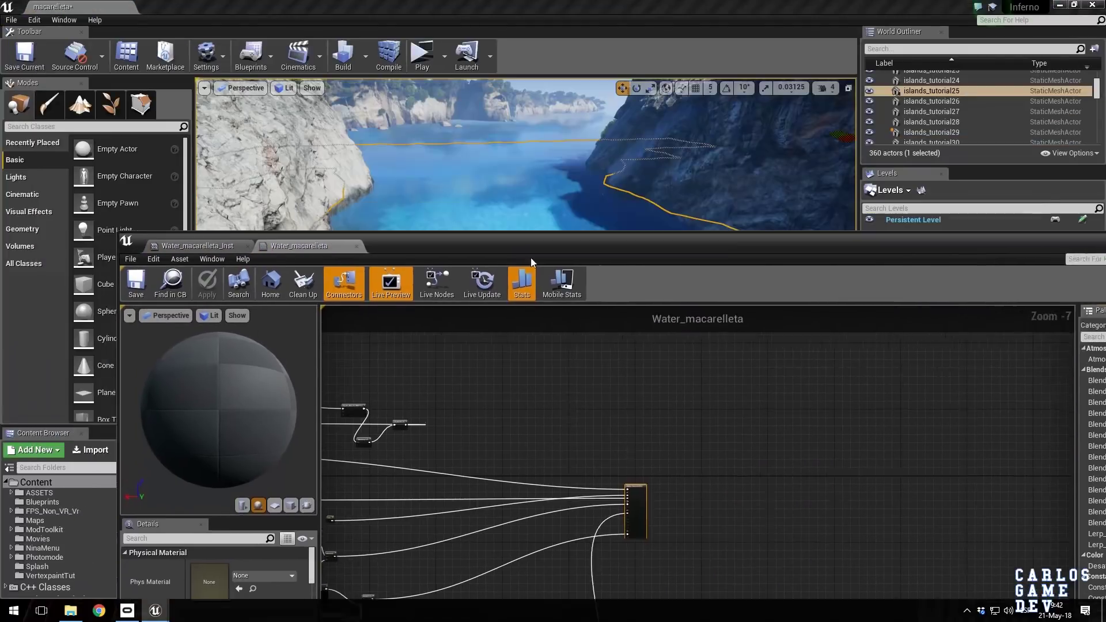
drag(530, 262, 465, 406)
mouse_move(592, 215)
right_down()
mouse_move(668, 253)
mouse_move(714, 231)
mouse_move(628, 190)
mouse_move(572, 208)
right_up()
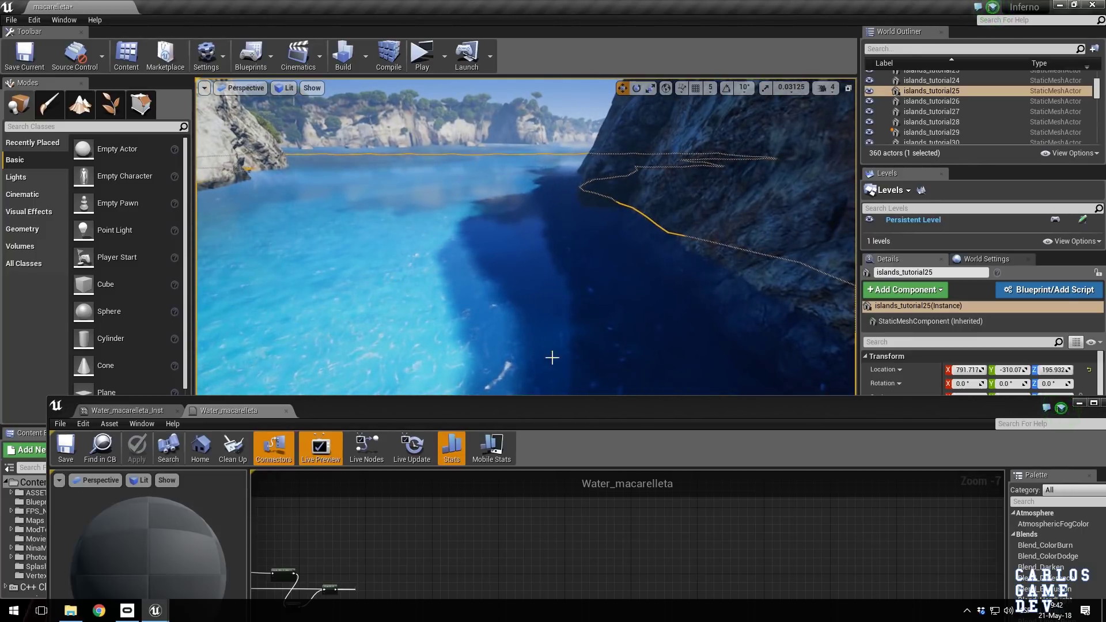
double_click(577, 414)
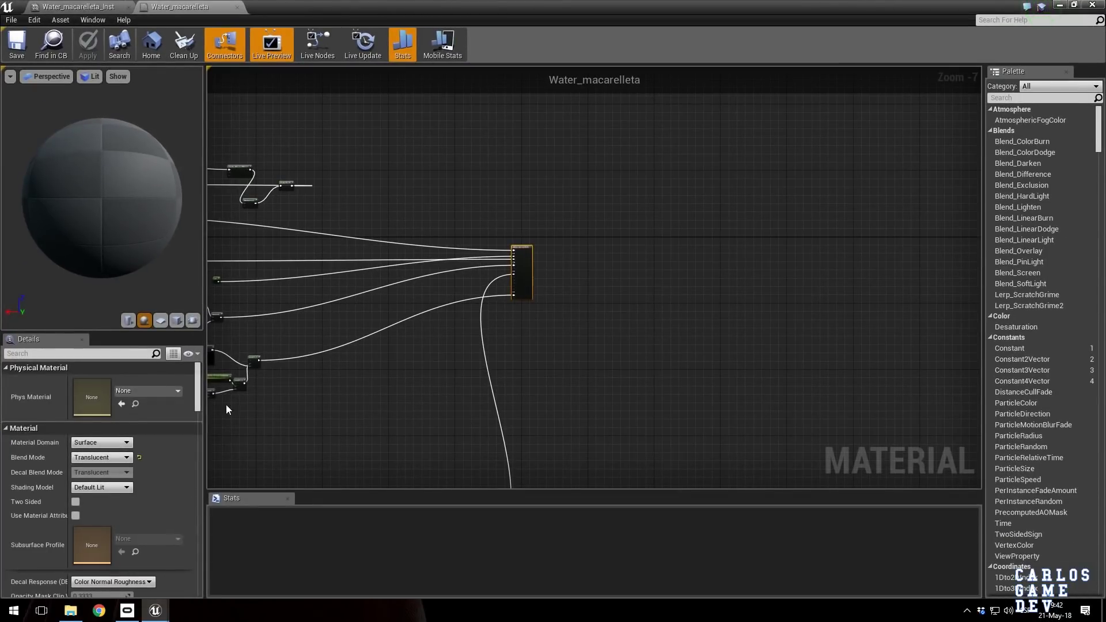
Examine the water material's Translucency Lighting Mode setting and the overall layout of its node graph.
scroll(154, 554, down, 10)
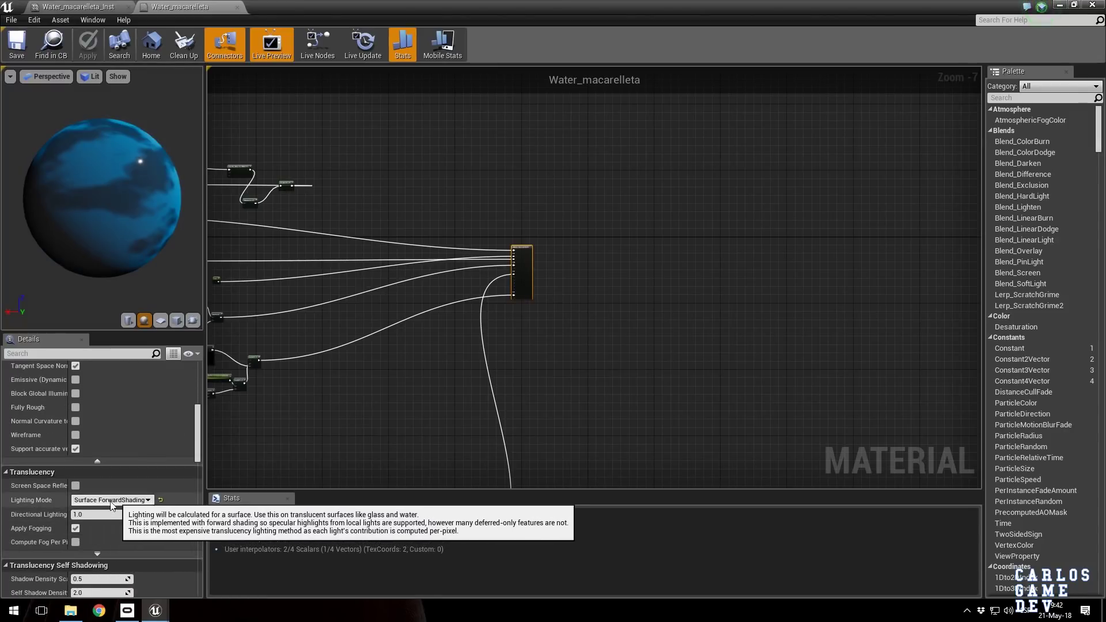
scroll(364, 204, down, 4)
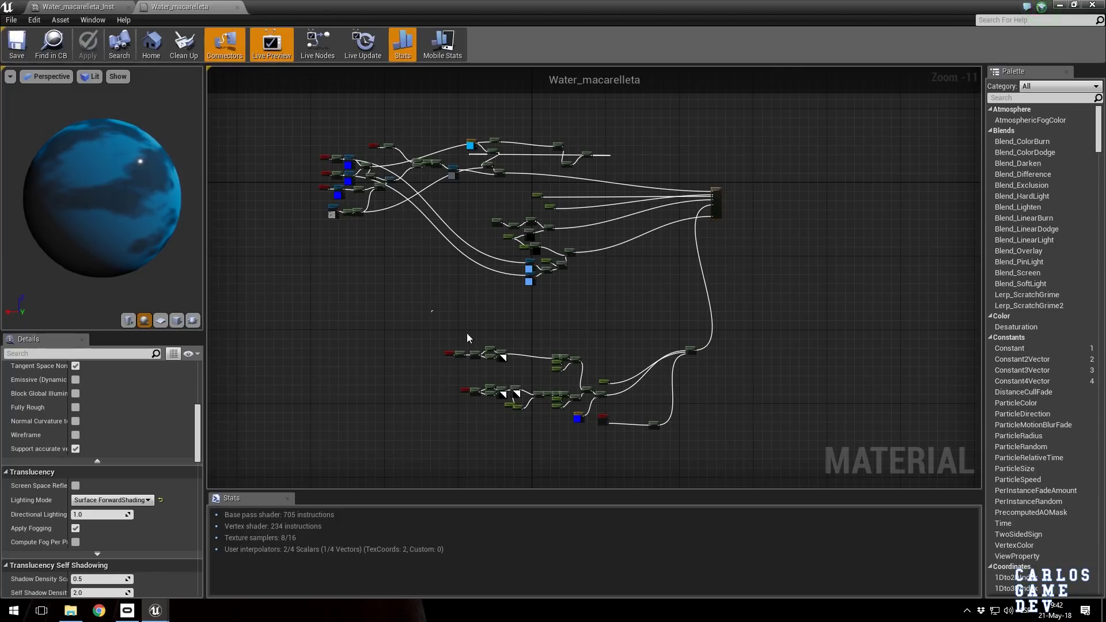
click(576, 412)
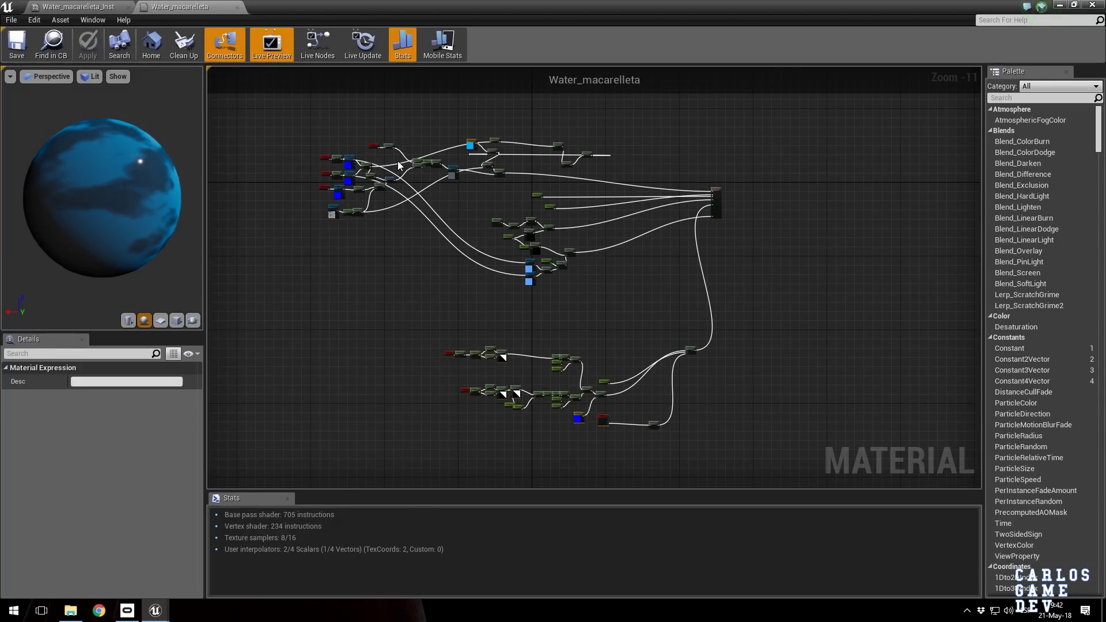
Move the Power node closer to the water colour nodes and examine the panned Texture Sample, Multiply and Blend_Overlay network.
scroll(551, 208, up, 12)
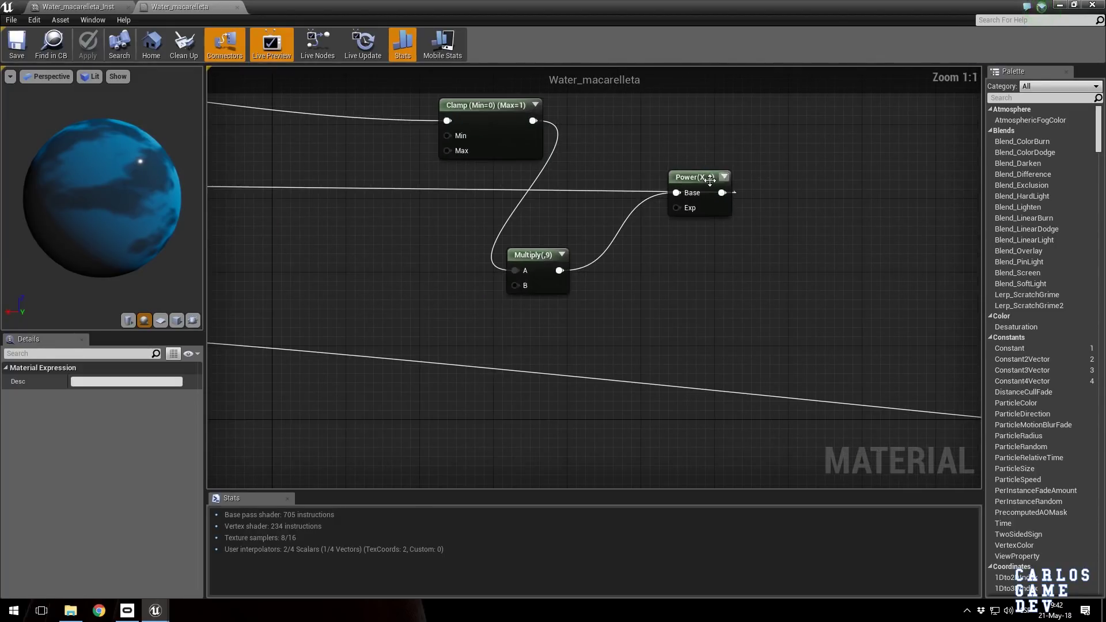
drag(710, 181, 306, 266)
scroll(656, 292, down, 4)
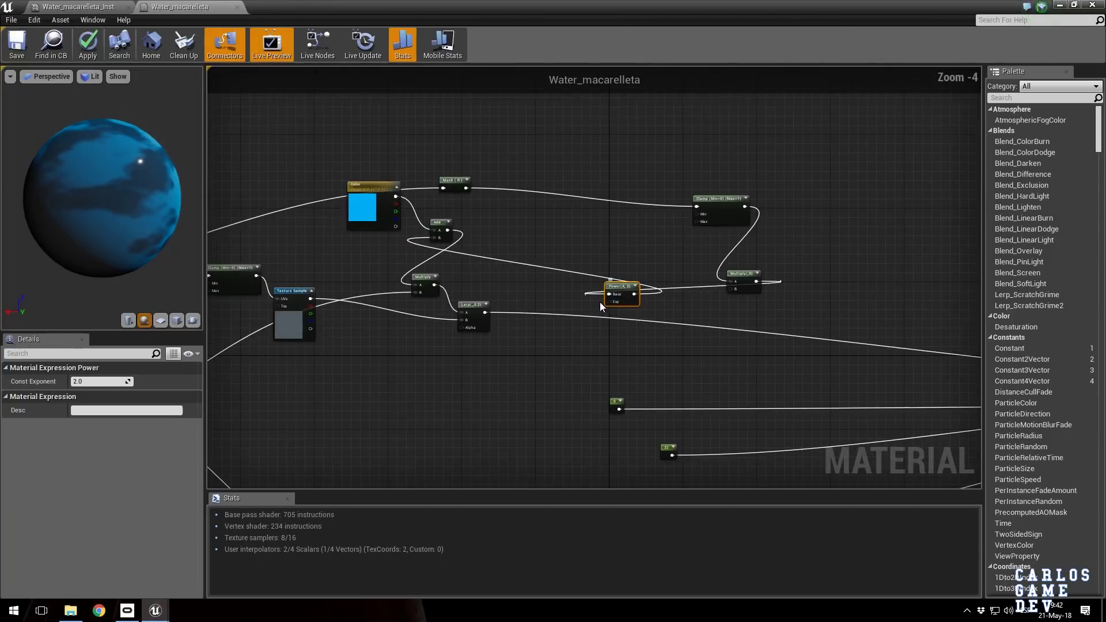
scroll(599, 302, down, 2)
right_drag(525, 375, 699, 287)
right_drag(678, 332, 644, 314)
scroll(397, 193, up, 4)
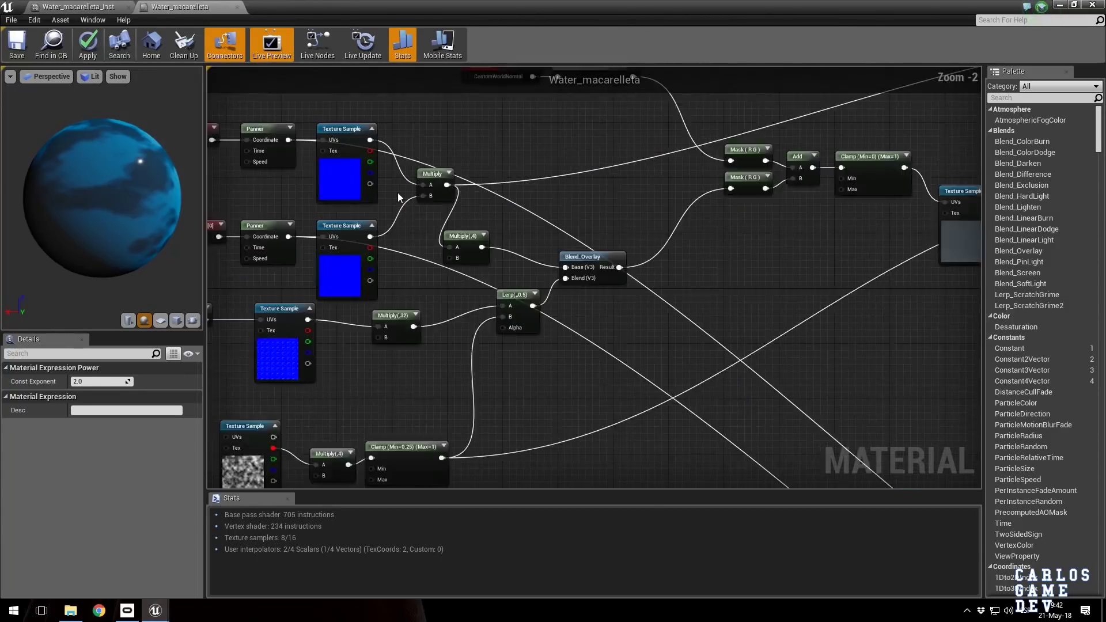
scroll(397, 193, down, 2)
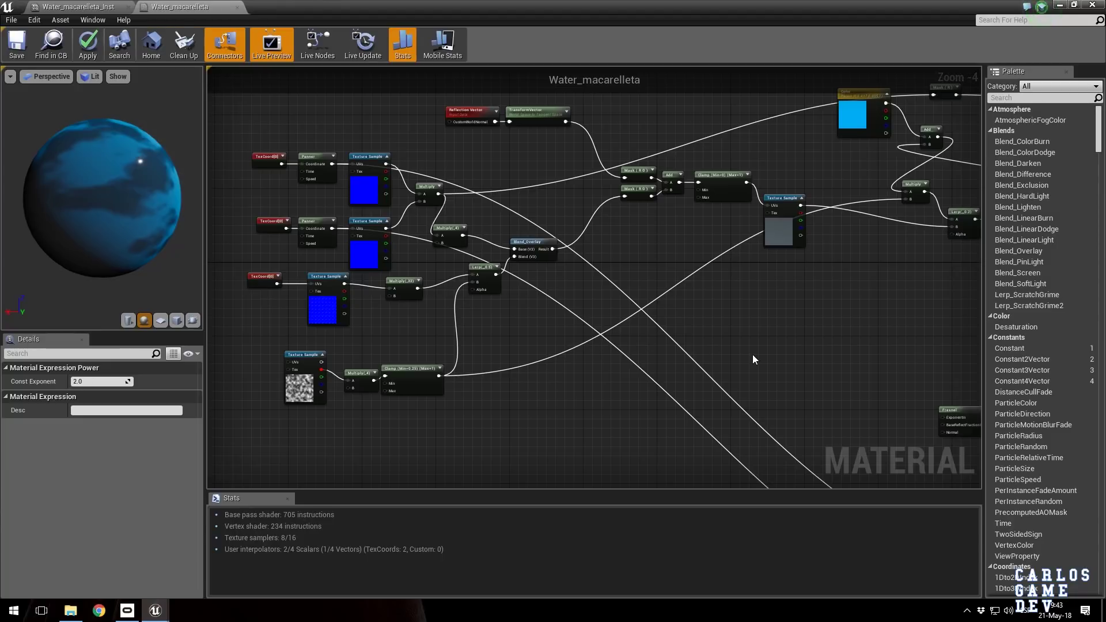
Examine the water material's Fresnel, Depth Fade and ReflectivenessAmount nodes and close the material without applying its changes.
right_drag(710, 316, 312, 233)
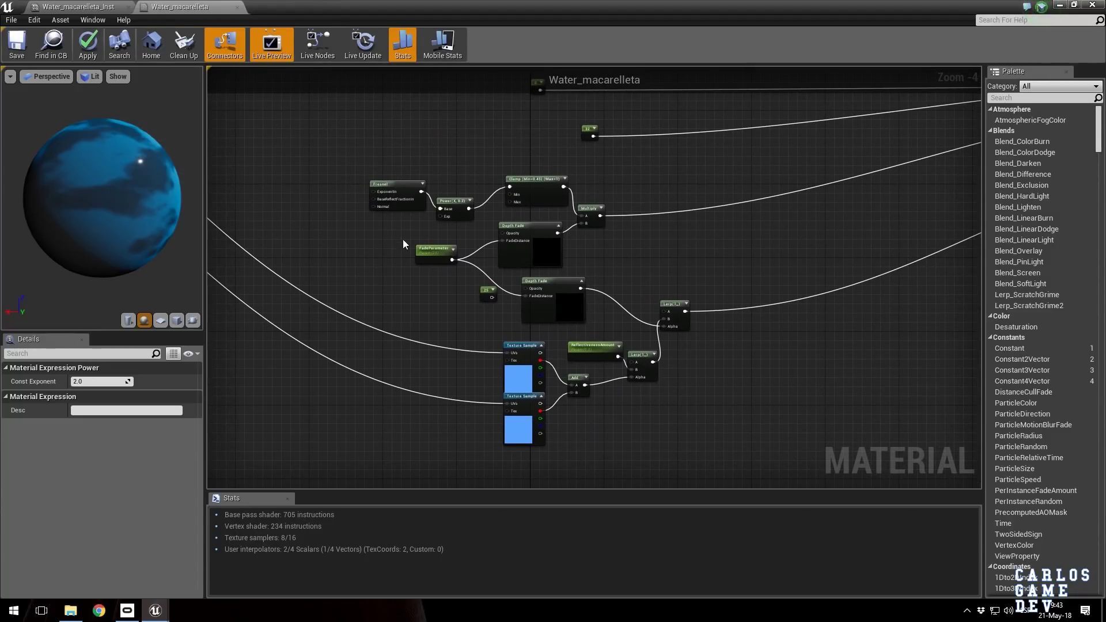
right_drag(246, 117, 445, 299)
scroll(778, 241, down, 2)
scroll(632, 152, up, 2)
scroll(664, 221, down, 2)
right_drag(734, 413, 680, 368)
scroll(686, 385, up, 4)
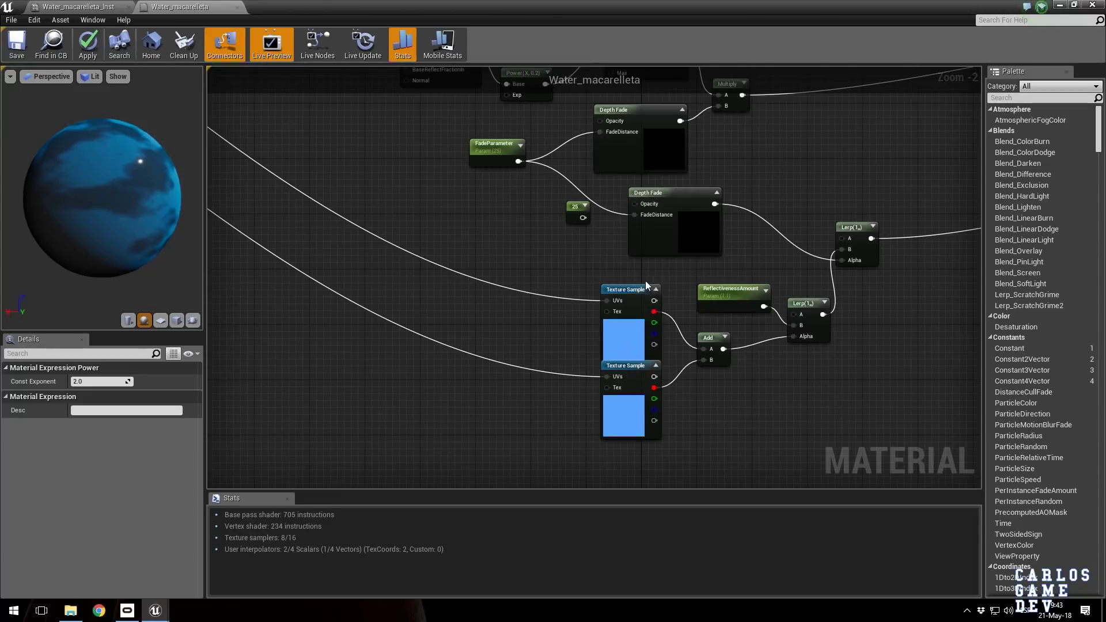
right_drag(646, 285, 381, 406)
scroll(429, 321, down, 4)
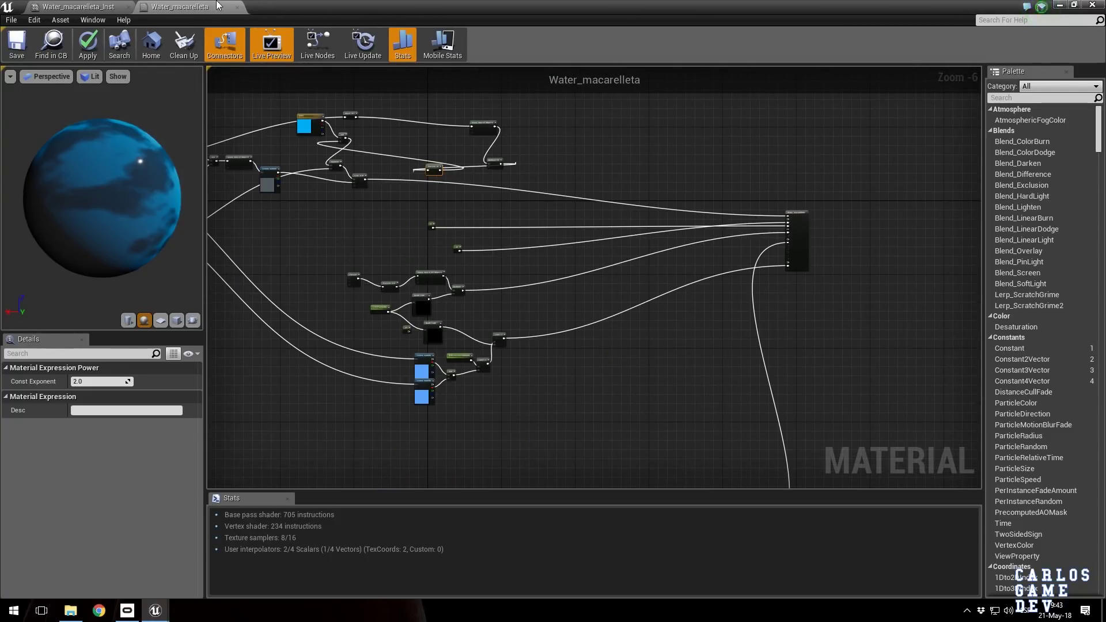
click(238, 8)
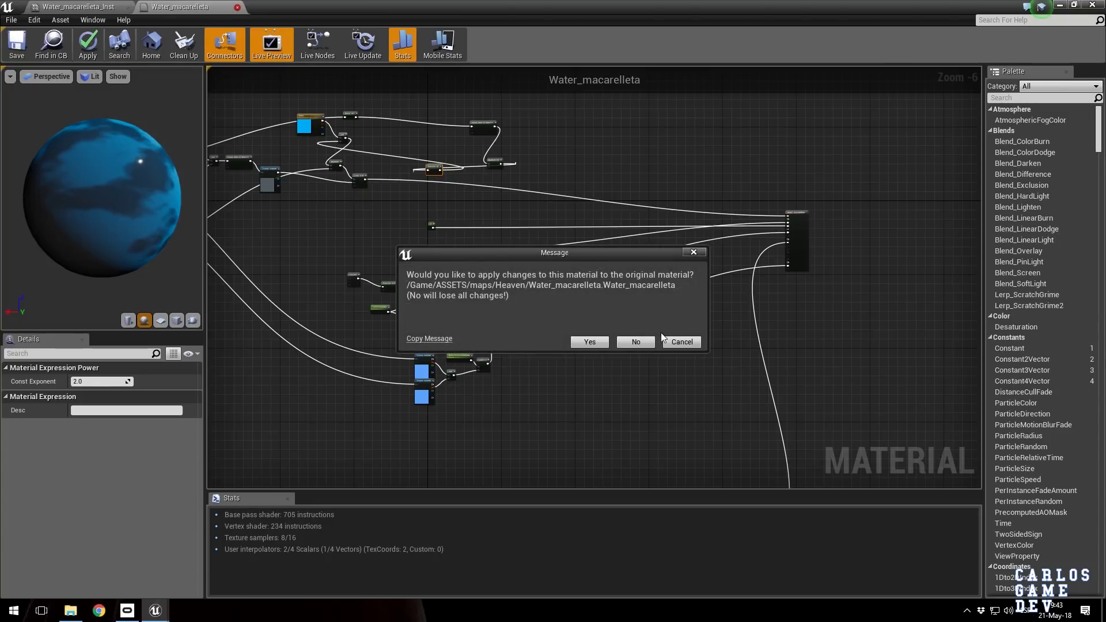
click(636, 342)
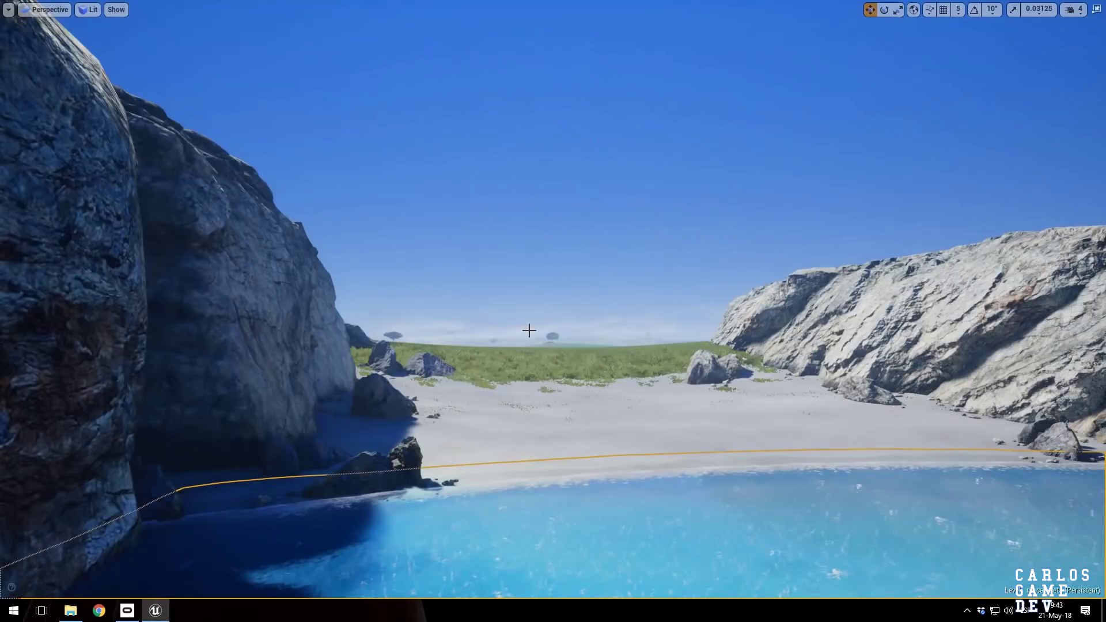
Turn on Game View and fly into the red canyon to examine its narrow passage and sunlit sand floor.
key(g)
key(w)
right_drag(521, 326, 322, 323)
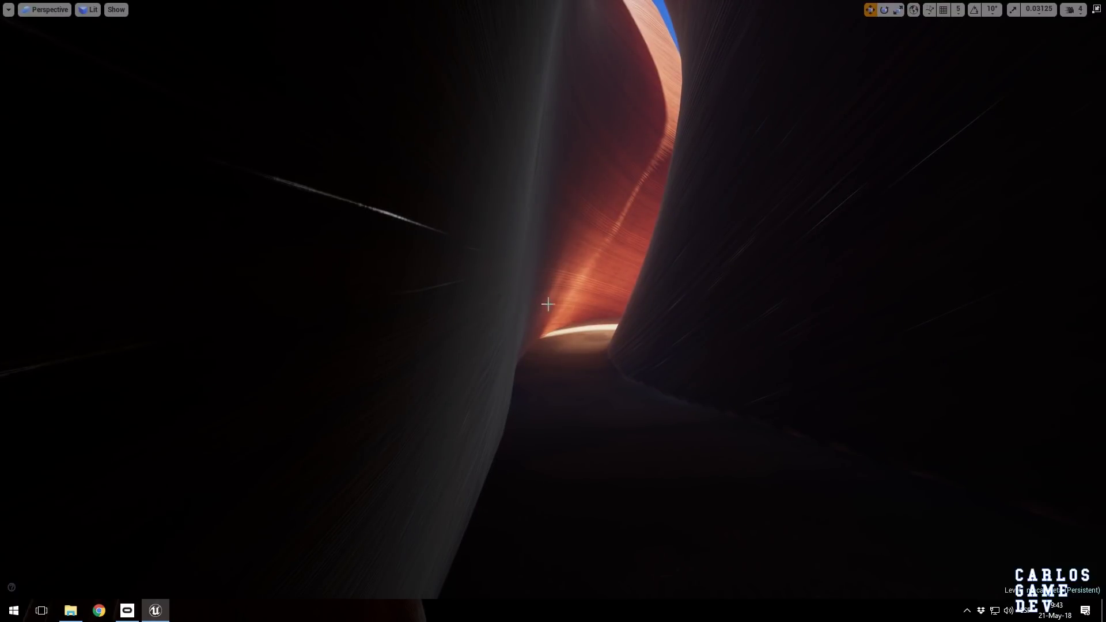
right_drag(543, 316, 575, 315)
key(w)
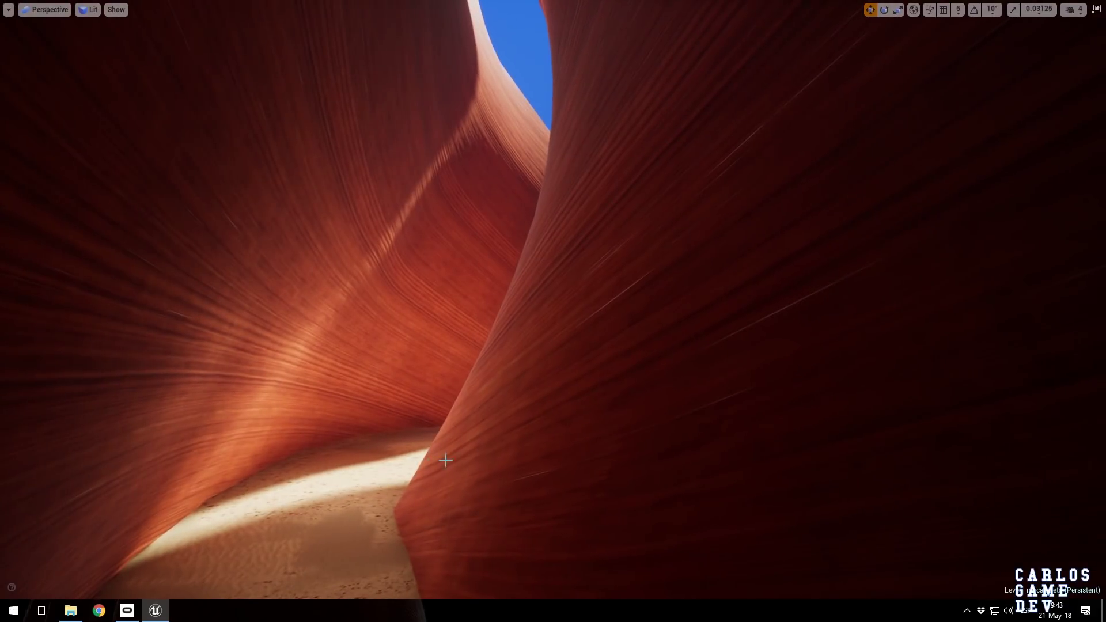
key(w)
right_drag(559, 38, 507, 201)
right_drag(523, 251, 524, 251)
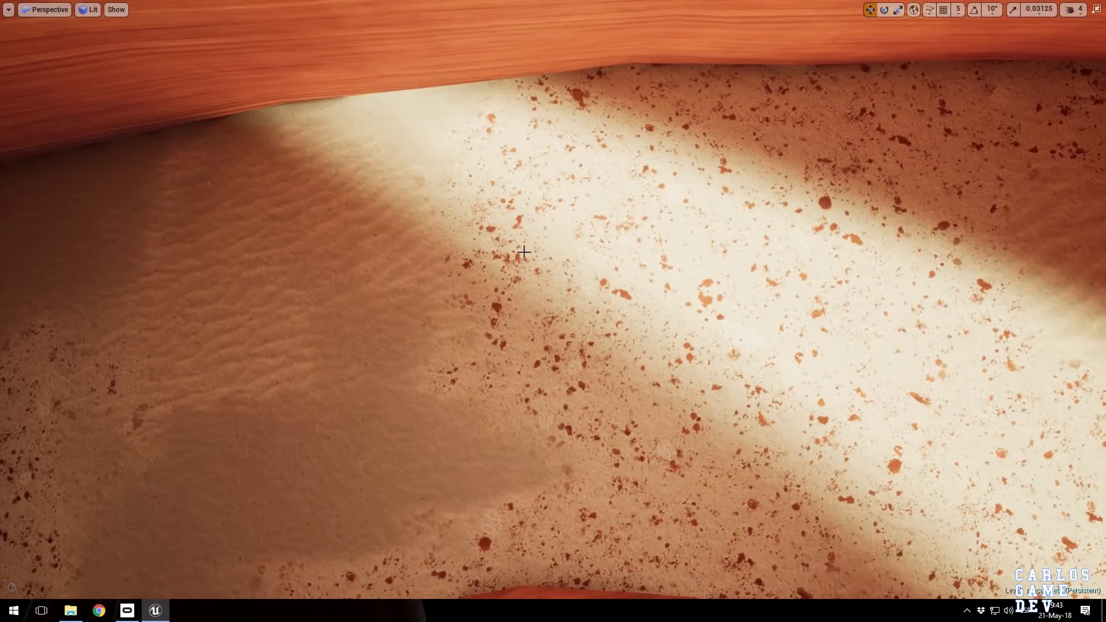
Examine the striated canyon walls from below and follow the passage between them deeper into the canyon.
right_drag(354, 256, 355, 256)
right_drag(544, 395, 511, 471)
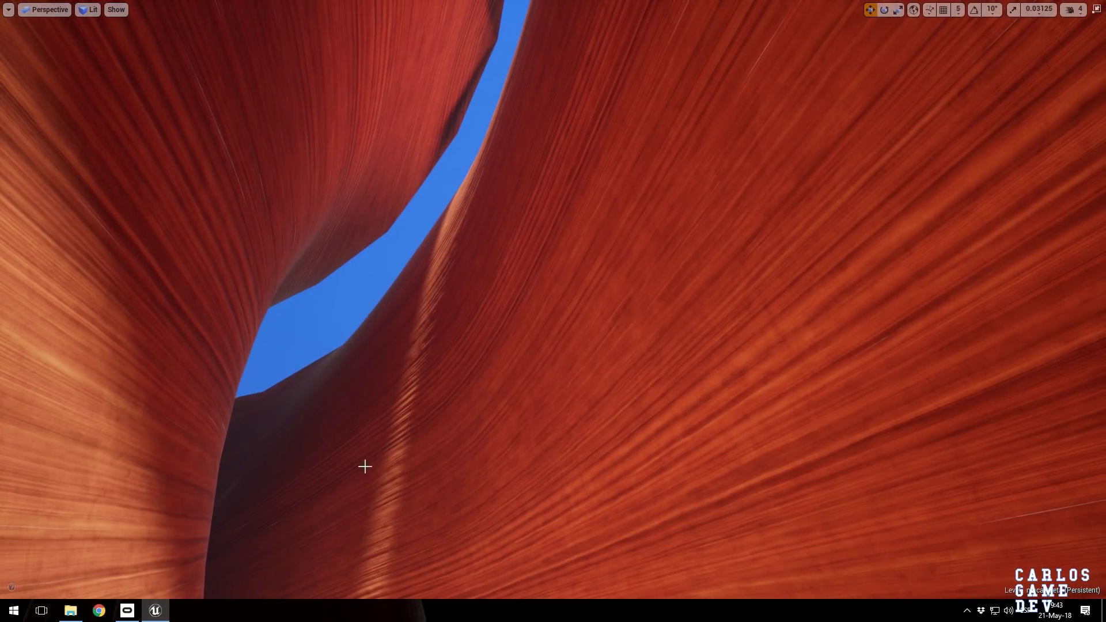
right_drag(649, 146, 649, 147)
right_drag(418, 311, 418, 312)
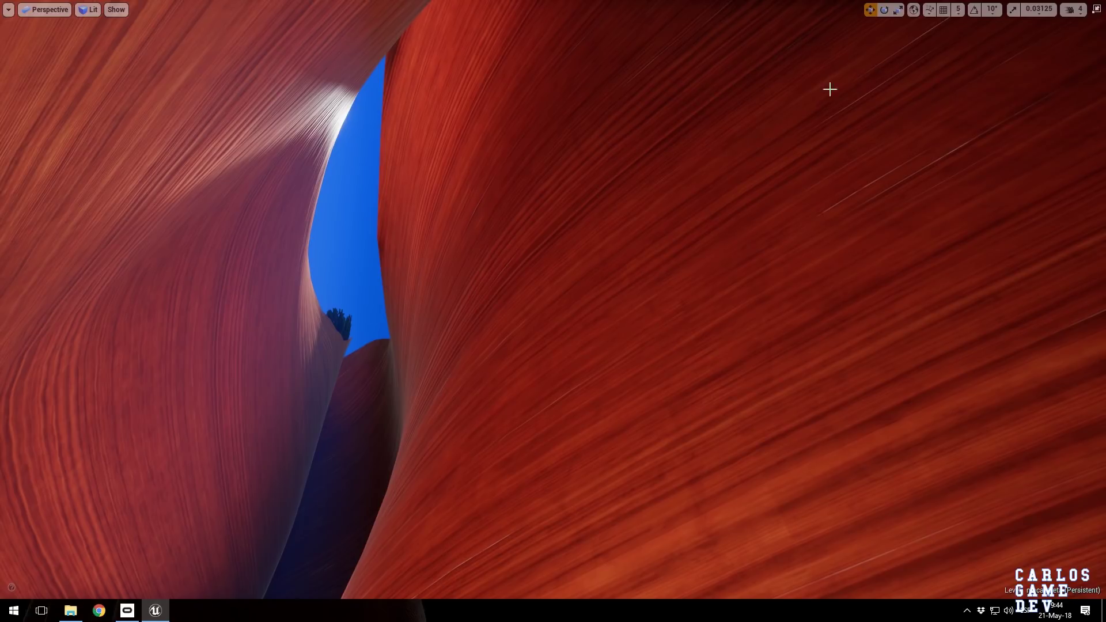
right_drag(373, 475, 373, 474)
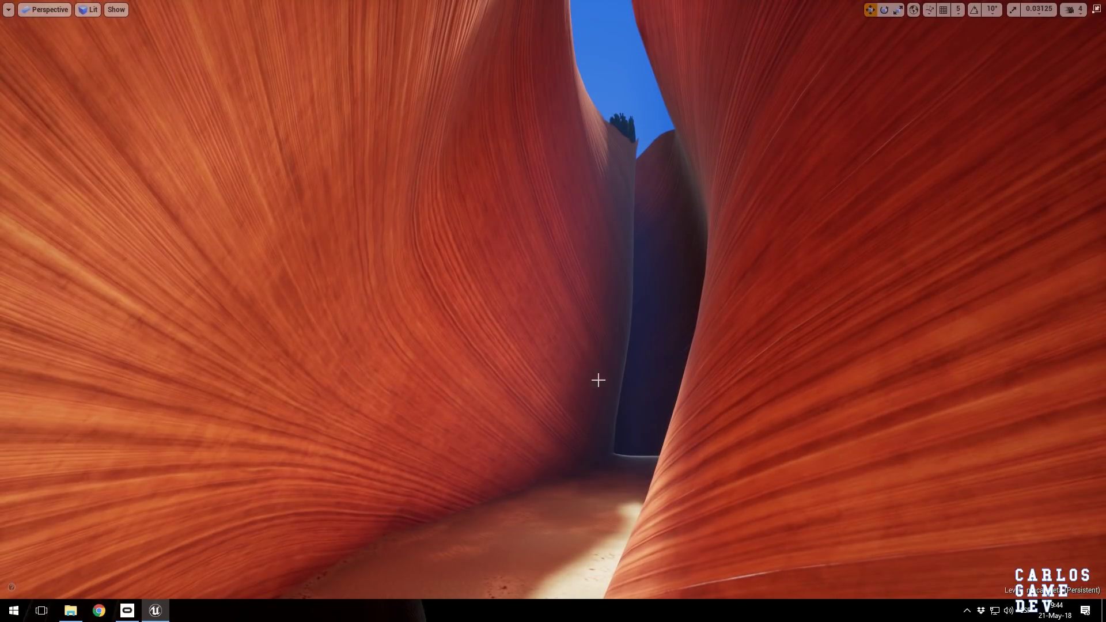
right_drag(548, 244, 548, 244)
Examine the misty circular stone fountain, leave the full-screen viewport and open its mist mesh's Flames_purgatory4 material.
right_drag(603, 164, 603, 164)
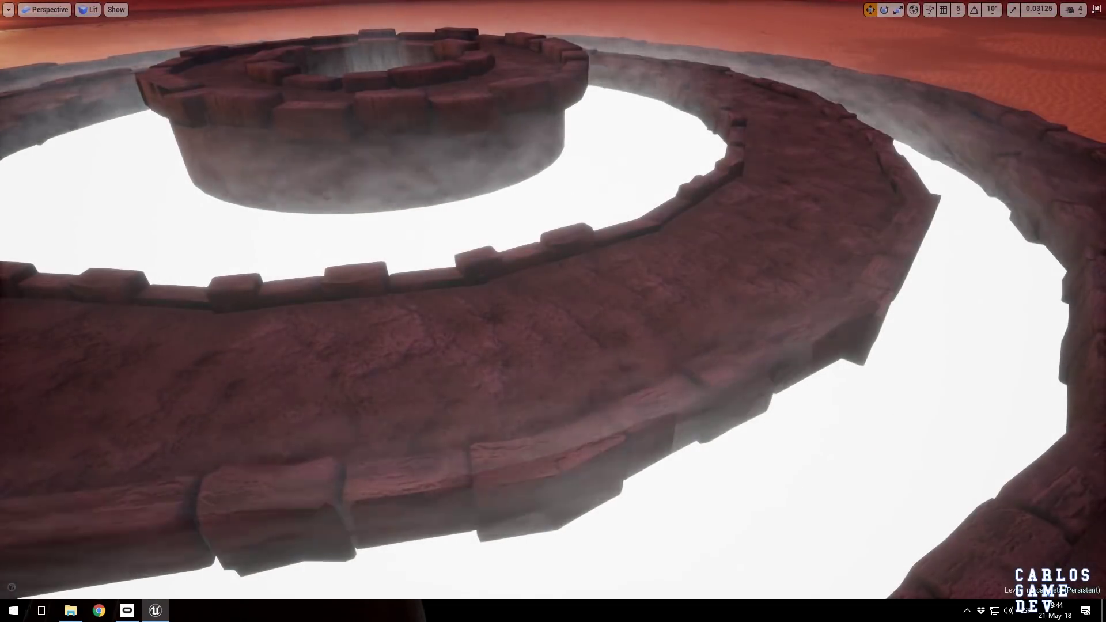
right_drag(721, 195, 721, 195)
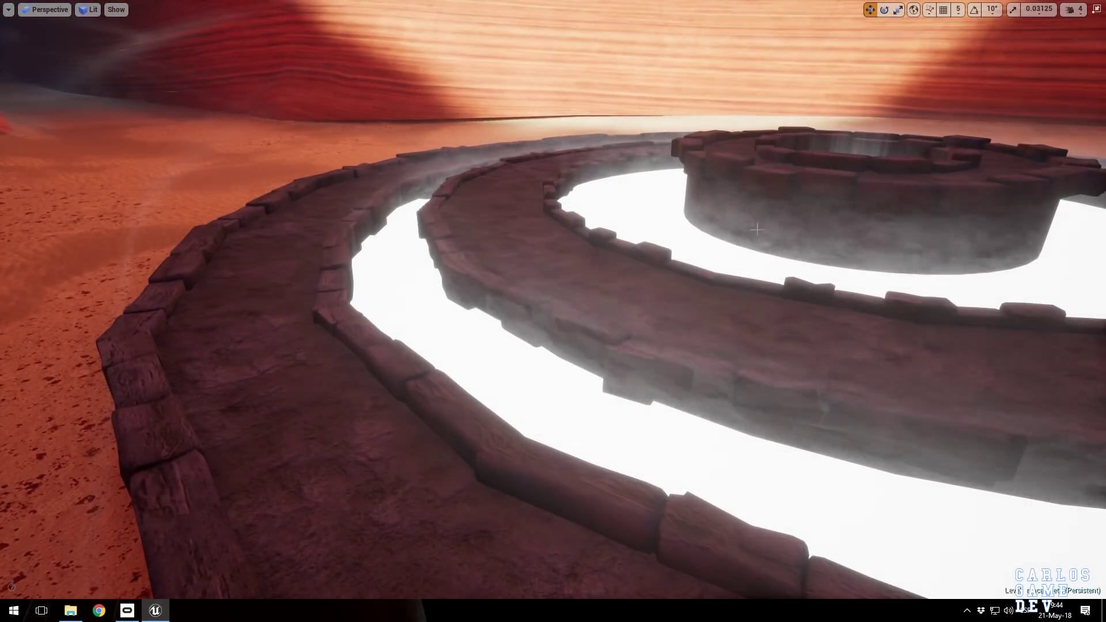
key(F11)
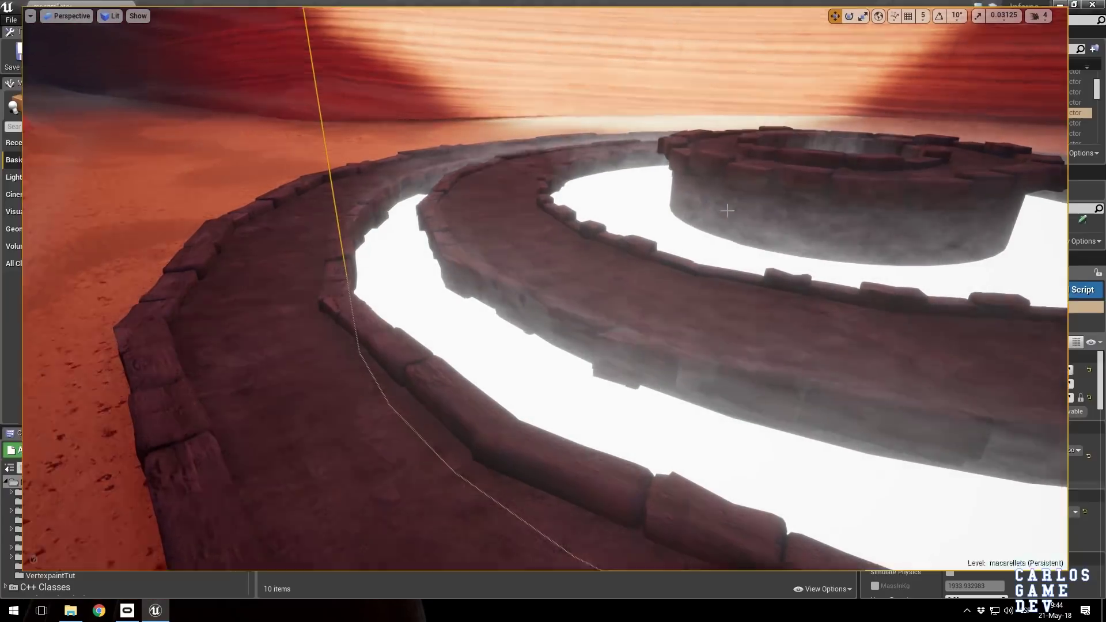
double_click(979, 525)
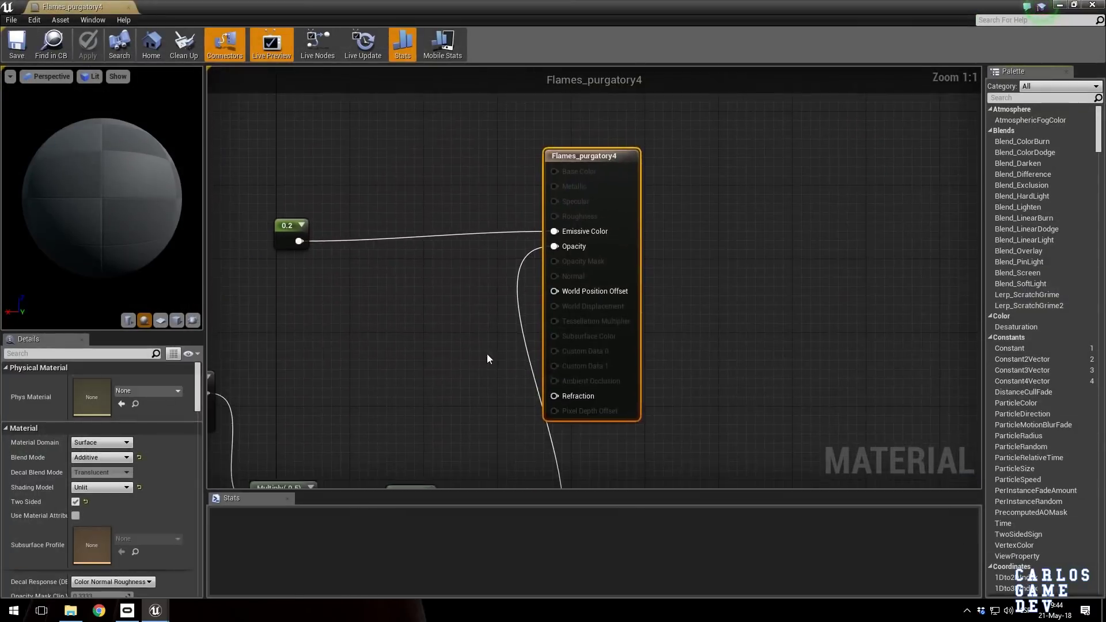
Examine the Flames_purgatory4 graph's Panner, Texture Sample and opacity nodes and close the material.
scroll(593, 313, up, 3)
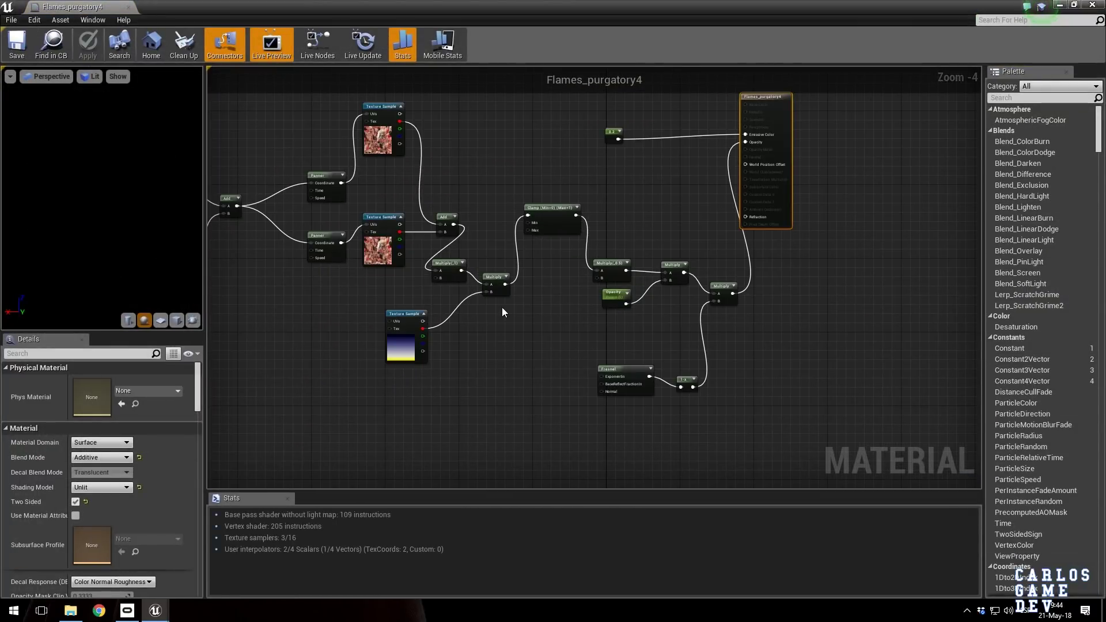
scroll(393, 207, down, 2)
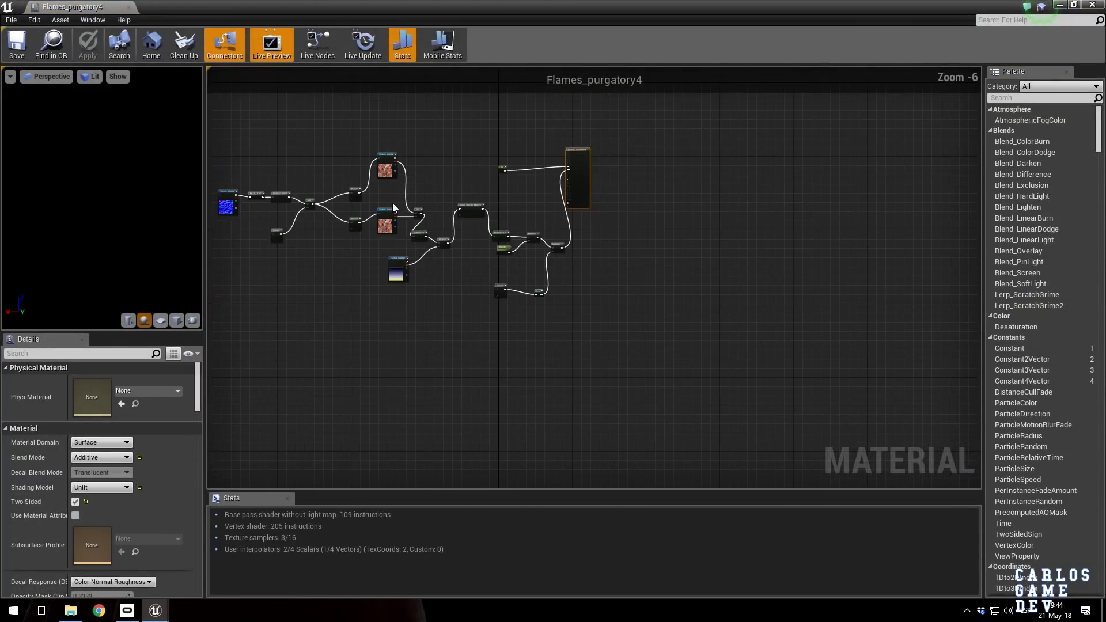
click(128, 9)
Examine the swirling wisps above the canyon in the full-screen viewport and switch the view mode to Wireframe.
right_drag(641, 324, 570, 308)
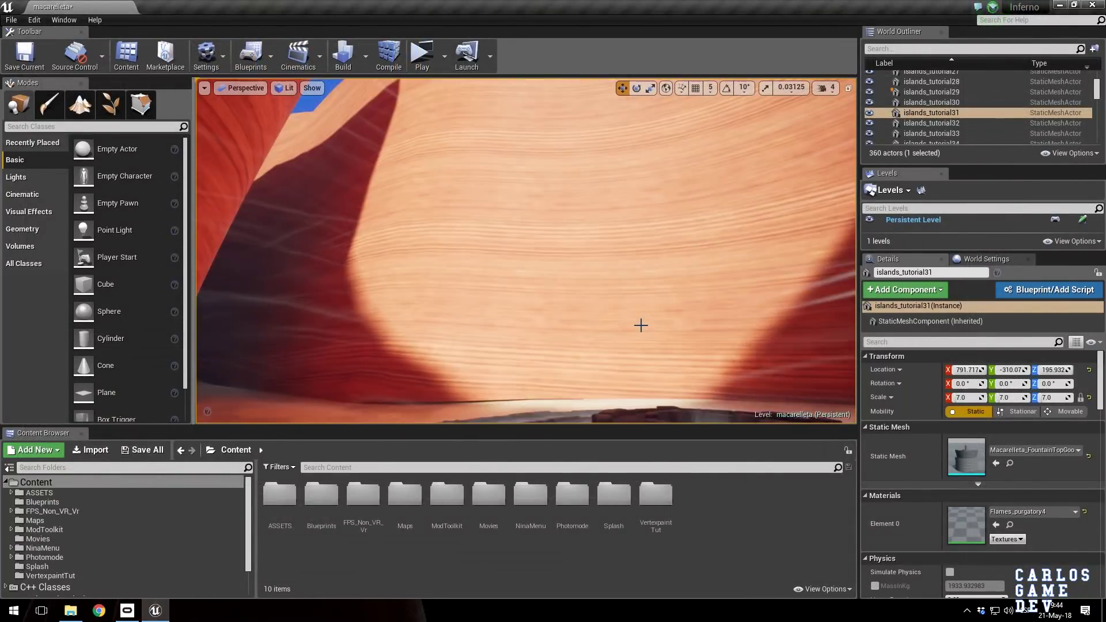
key(F11)
right_drag(657, 352, 682, 287)
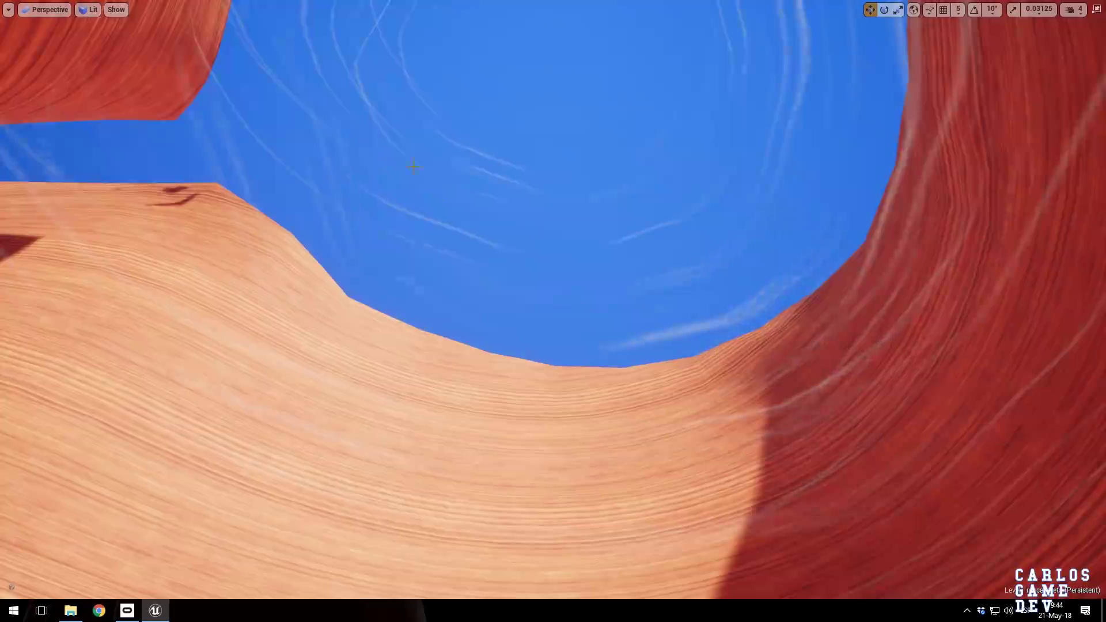
click(91, 10)
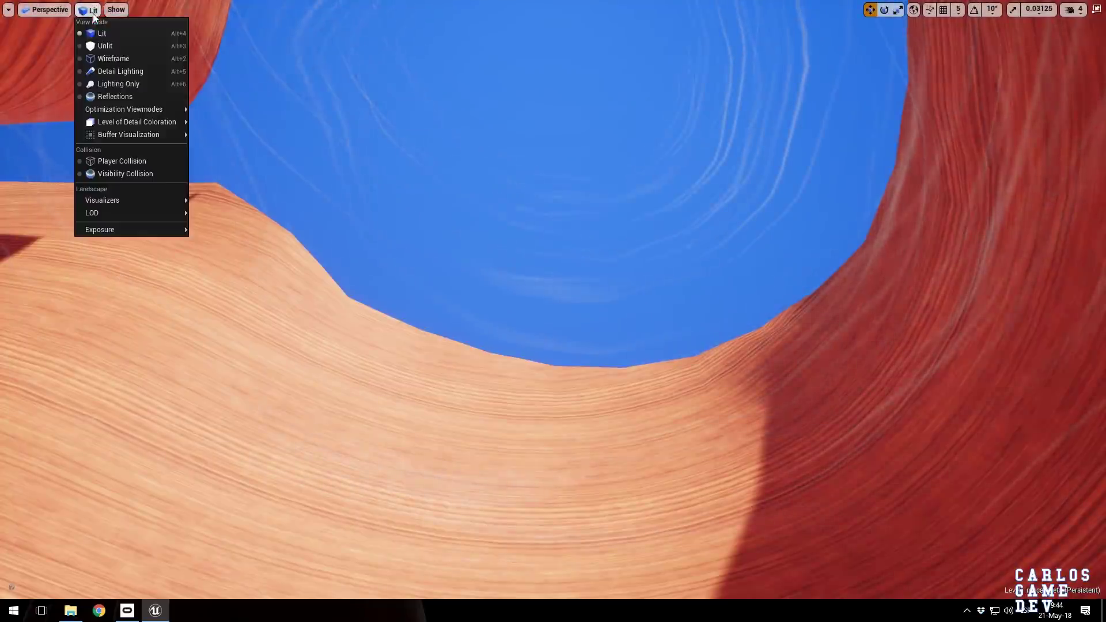
click(118, 62)
right_drag(117, 63, 138, 31)
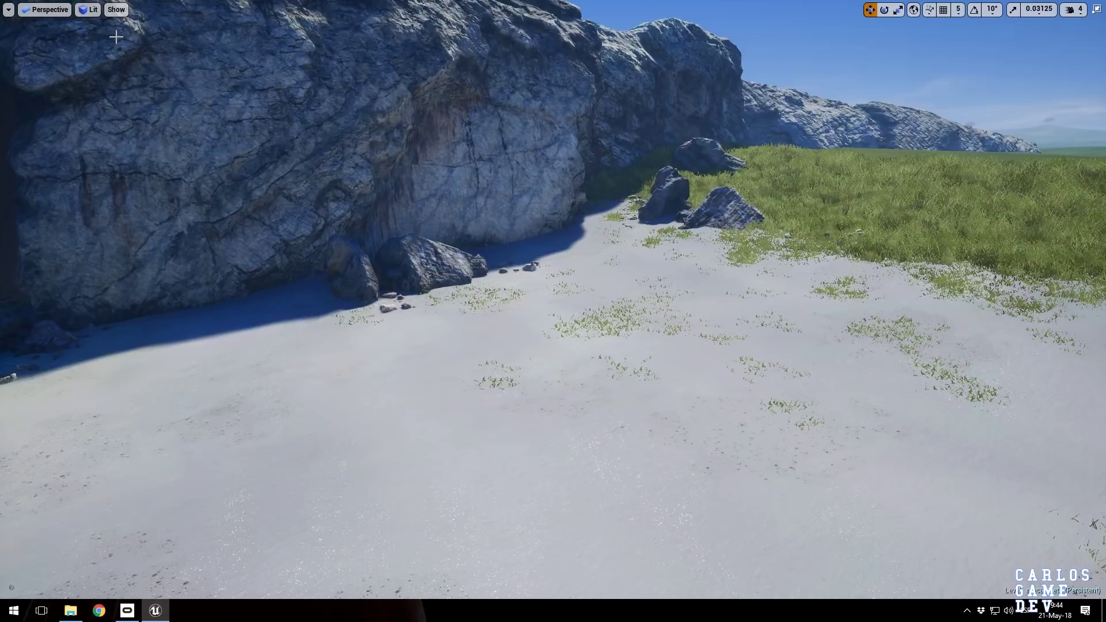
Fly around the beach cove to examine its sand, cliffs, water and the surrounding grass field.
right_drag(553, 298, 553, 298)
right_drag(608, 236, 609, 235)
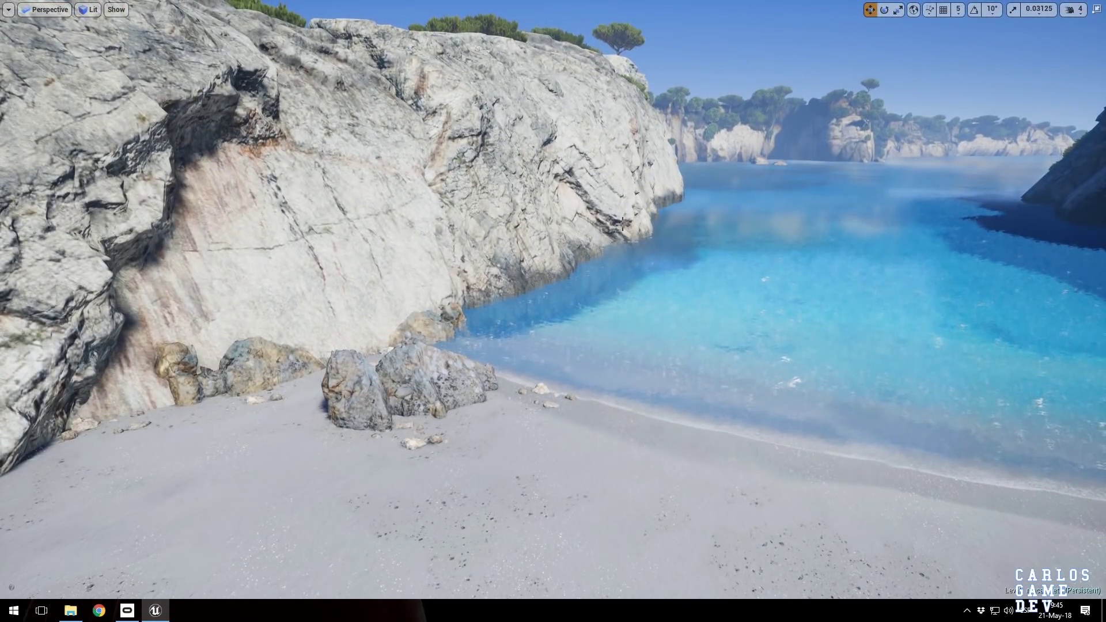
right_drag(702, 233, 702, 233)
right_drag(528, 251, 528, 251)
right_drag(512, 290, 372, 294)
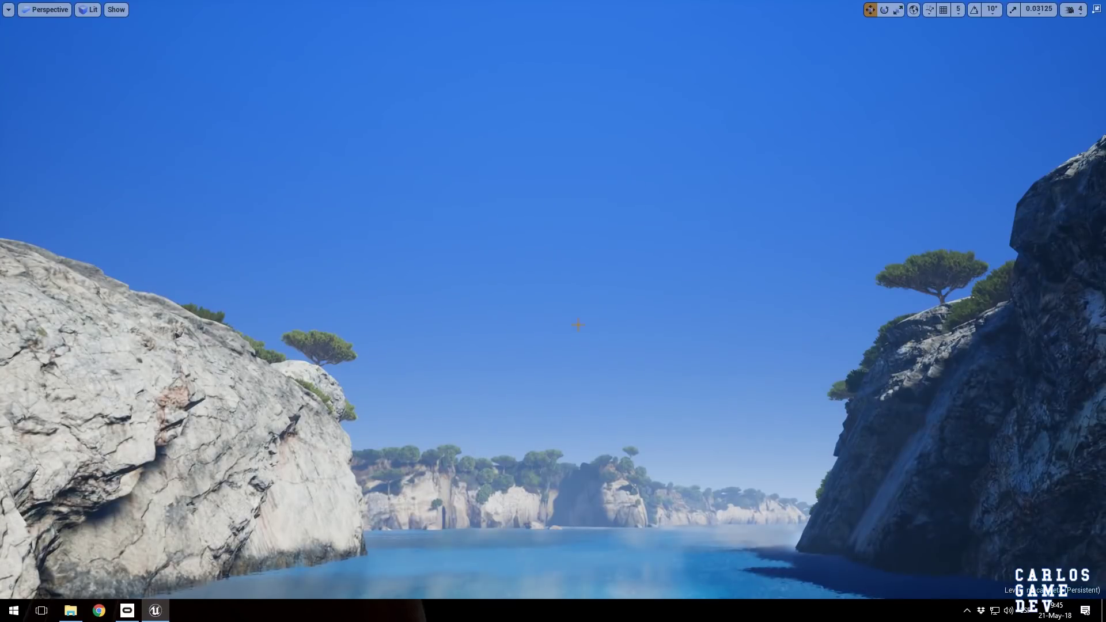
right_drag(578, 325, 256, 392)
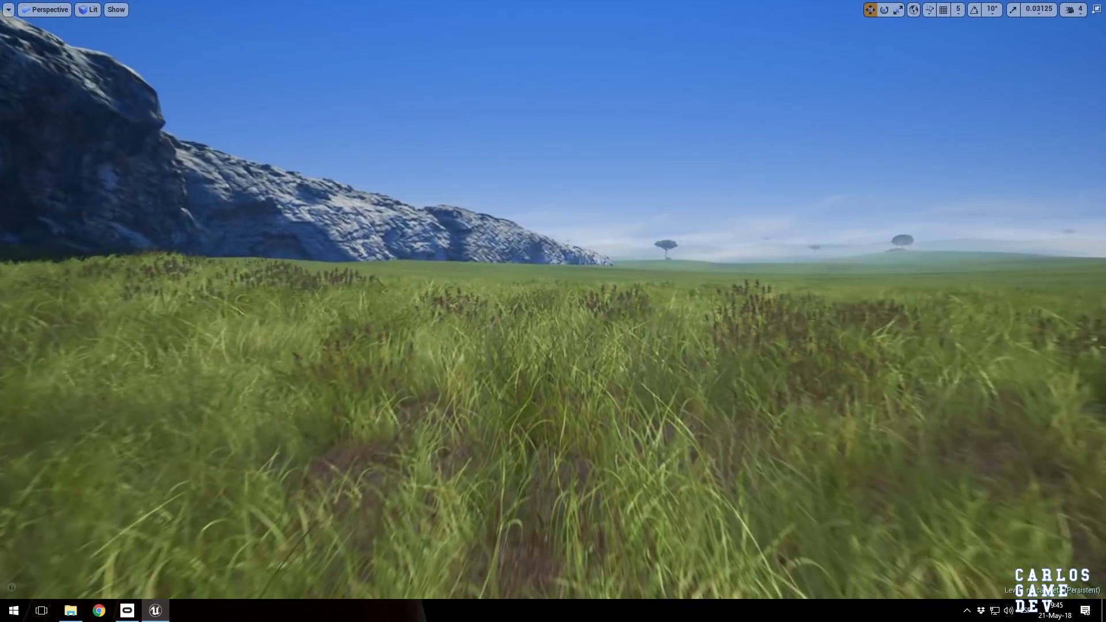